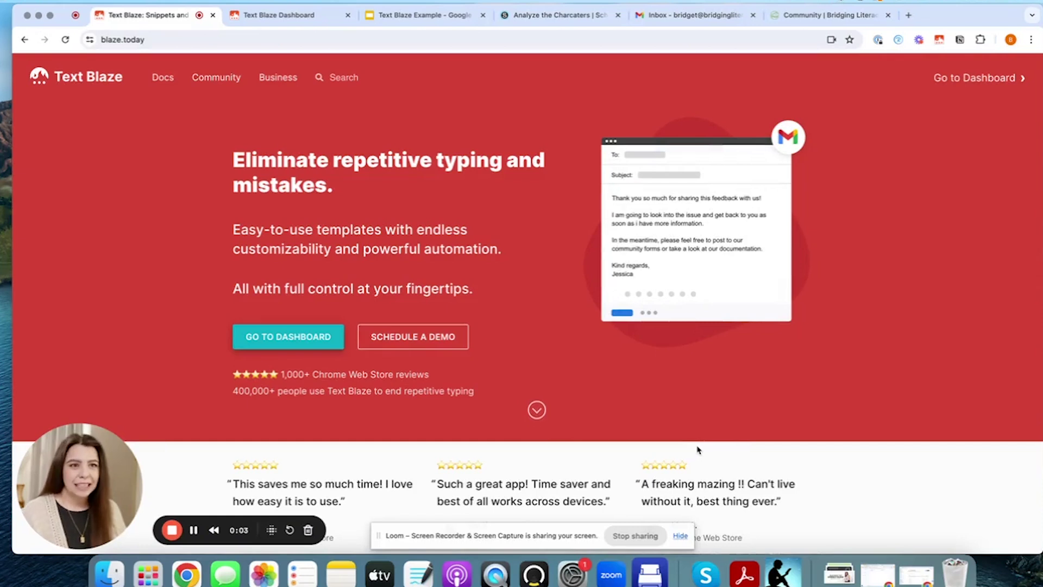
- Scroll through the blaze.today home page's features and reviews
{"action": "scroll", "coordinate": [695, 453], "scroll_direction": "down", "scroll_amount": 1}
{"action": "scroll", "coordinate": [698, 446], "scroll_direction": "down", "scroll_amount": 3}
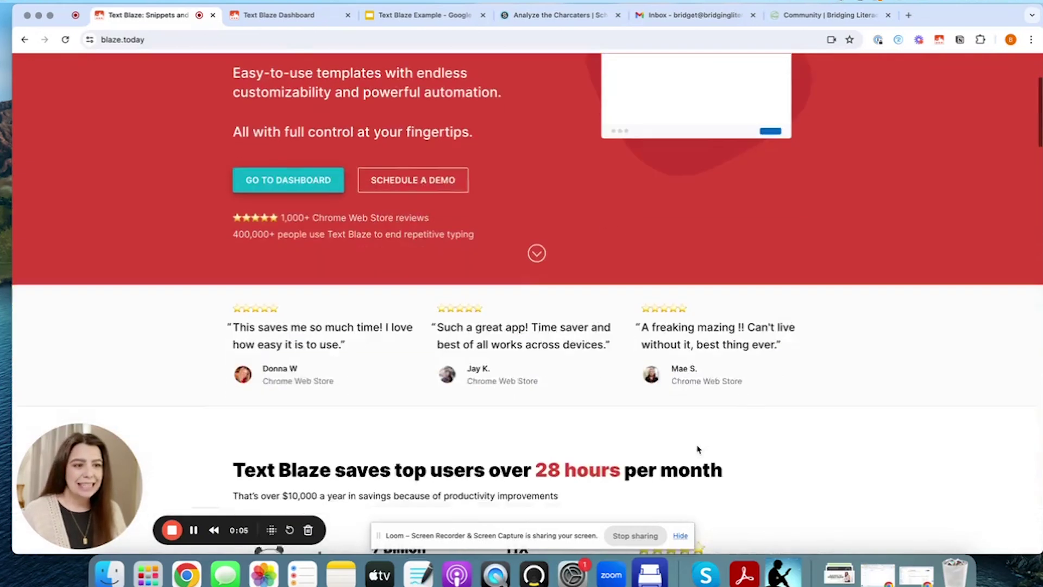
{"action": "scroll", "coordinate": [698, 446], "scroll_direction": "up", "scroll_amount": 2}
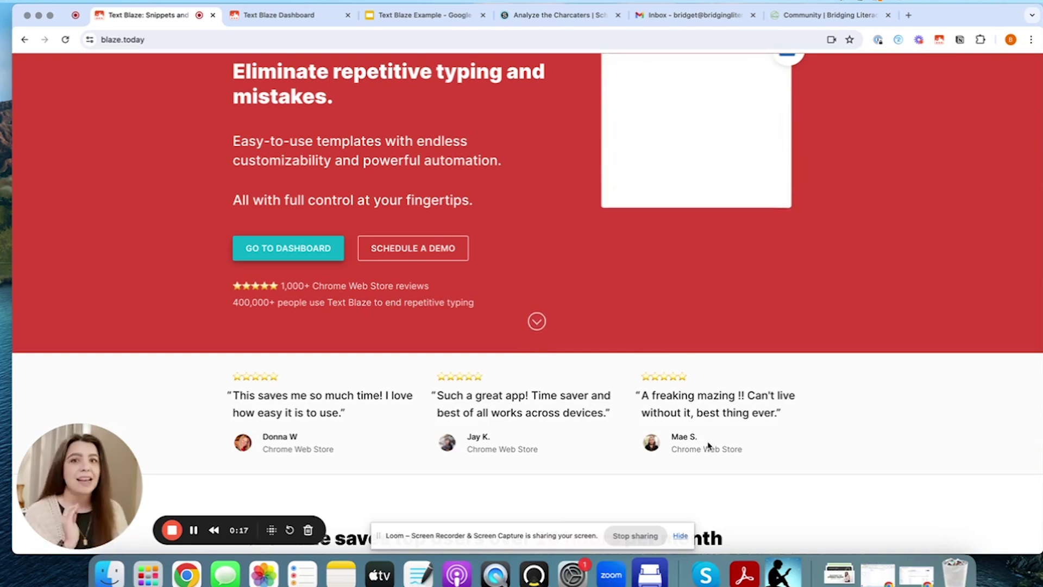
{"action": "scroll", "coordinate": [709, 446], "scroll_direction": "down", "scroll_amount": 4}
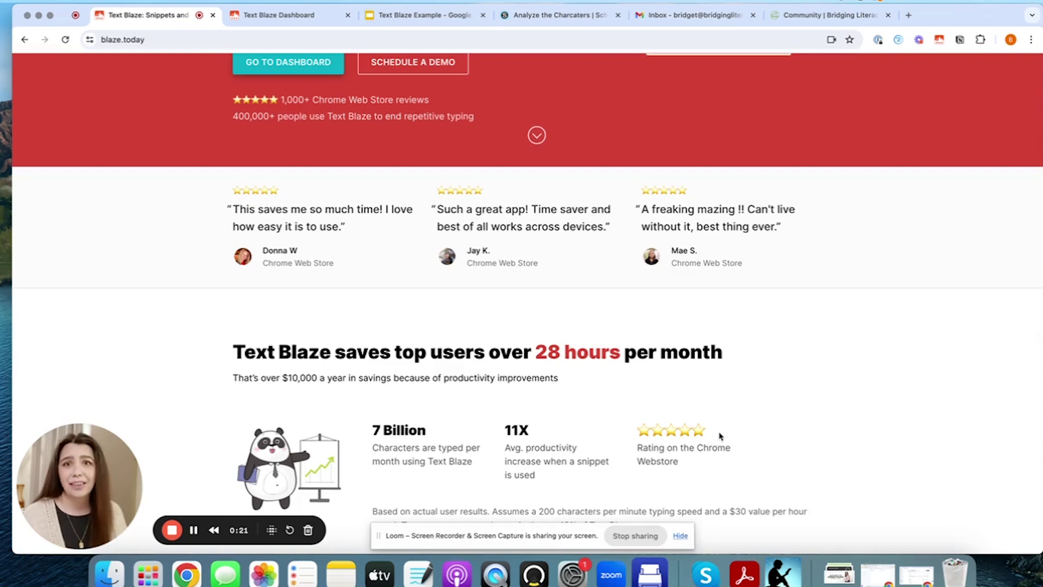
{"action": "scroll", "coordinate": [722, 433], "scroll_direction": "down", "scroll_amount": 3}
{"action": "scroll", "coordinate": [721, 434], "scroll_direction": "down", "scroll_amount": 1}
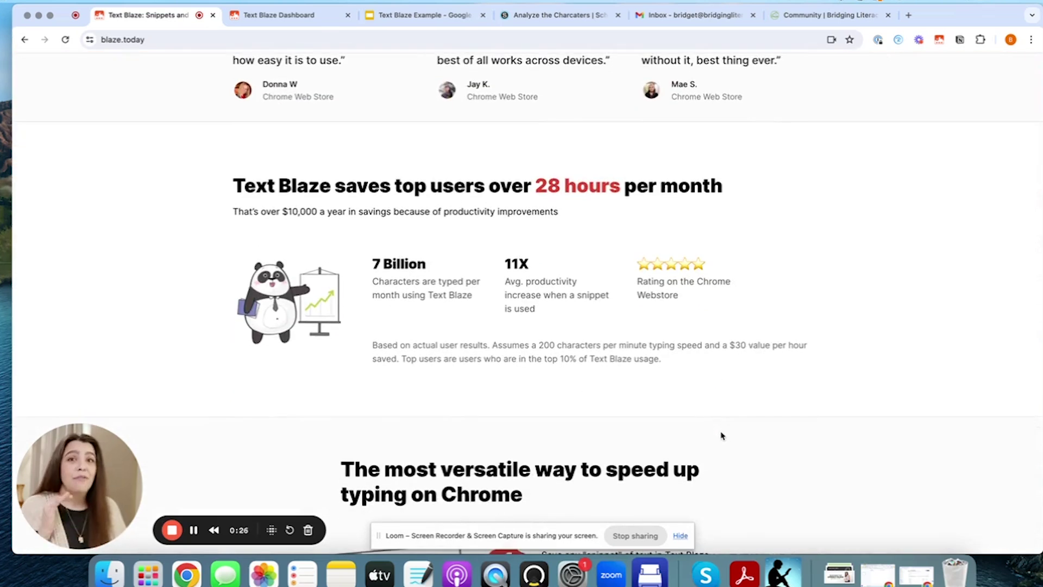
{"action": "scroll", "coordinate": [722, 435], "scroll_direction": "down", "scroll_amount": 2}
{"action": "scroll", "coordinate": [722, 434], "scroll_direction": "down", "scroll_amount": 2}
{"action": "scroll", "coordinate": [722, 433], "scroll_direction": "down", "scroll_amount": 2}
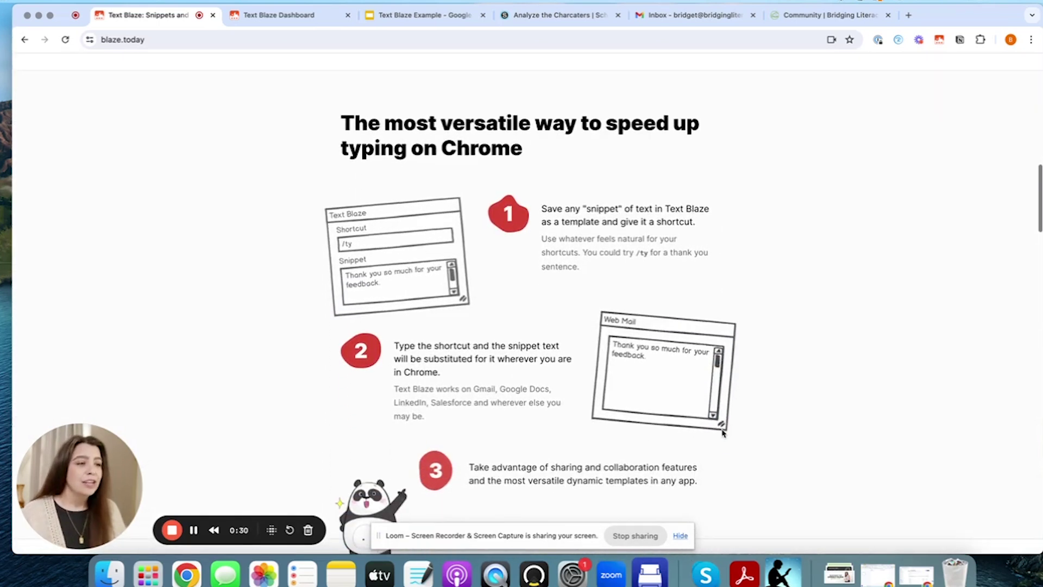
{"action": "scroll", "coordinate": [721, 433], "scroll_direction": "down", "scroll_amount": 1}
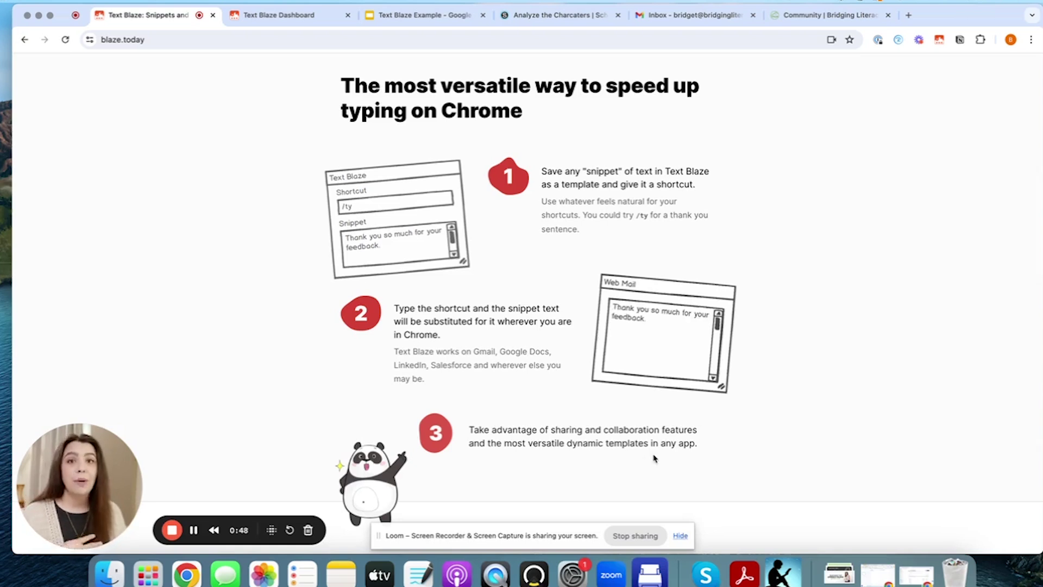
{"action": "scroll", "coordinate": [655, 460], "scroll_direction": "down", "scroll_amount": 3}
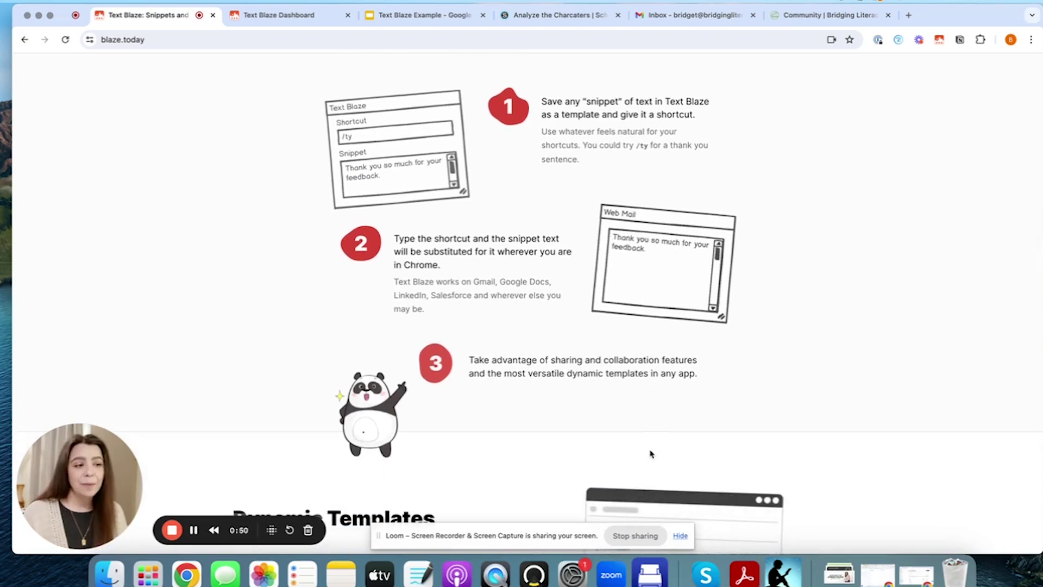
{"action": "scroll", "coordinate": [651, 456], "scroll_direction": "down", "scroll_amount": 1}
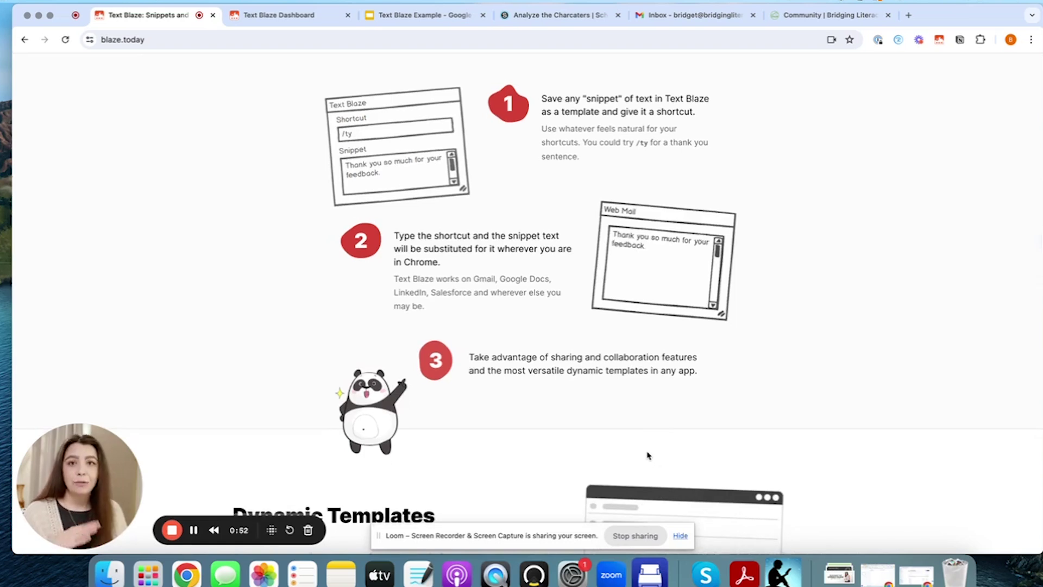
{"action": "scroll", "coordinate": [654, 451], "scroll_direction": "down", "scroll_amount": 1}
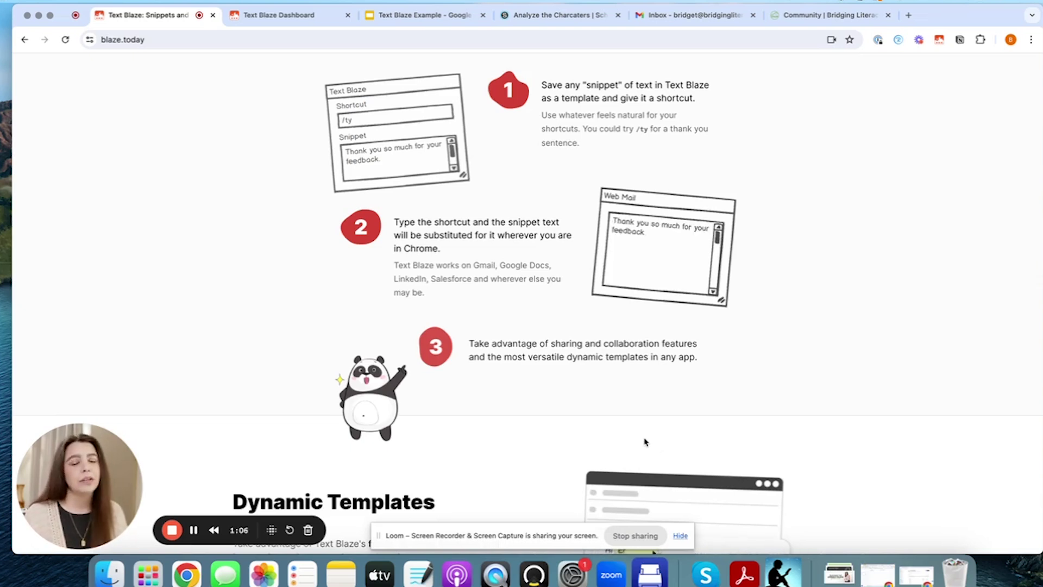
- Continue to the footer and open the Plans and Pricing page
{"action": "scroll", "coordinate": [567, 435], "scroll_direction": "down", "scroll_amount": 5}
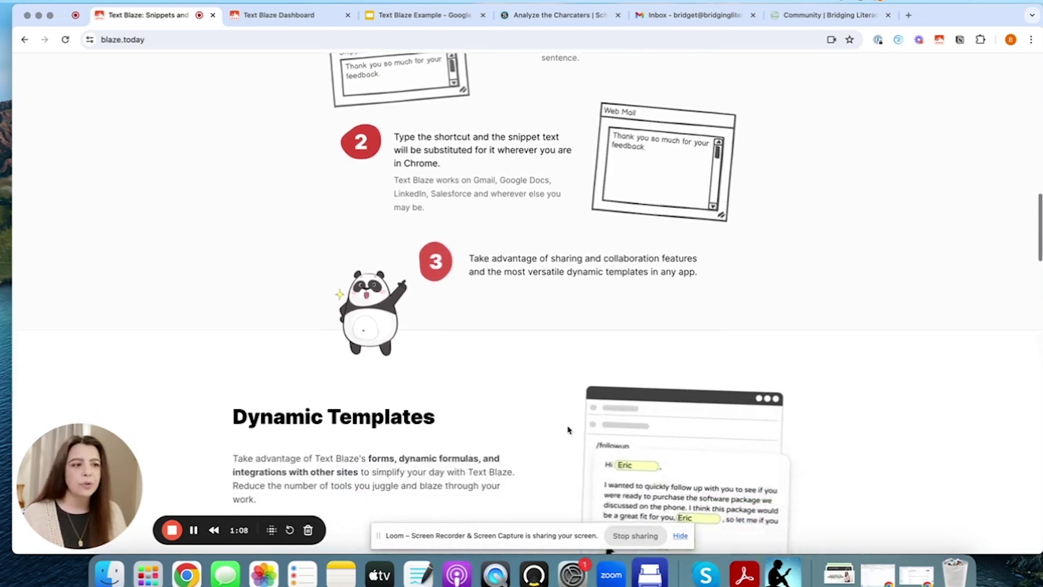
{"action": "scroll", "coordinate": [569, 430], "scroll_direction": "down", "scroll_amount": 10}
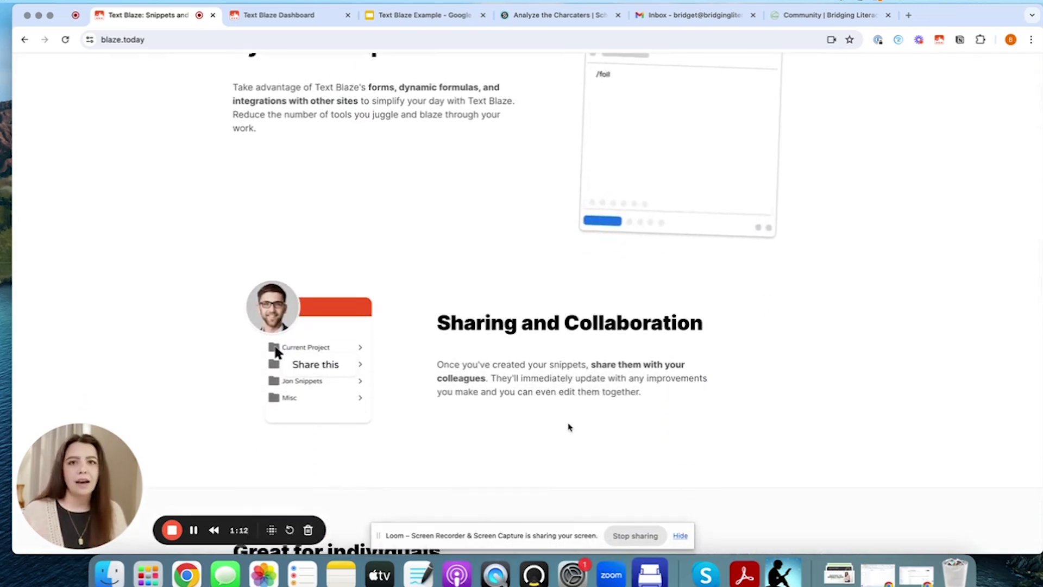
{"action": "scroll", "coordinate": [571, 429], "scroll_direction": "down", "scroll_amount": 4}
{"action": "scroll", "coordinate": [571, 428], "scroll_direction": "down", "scroll_amount": 4}
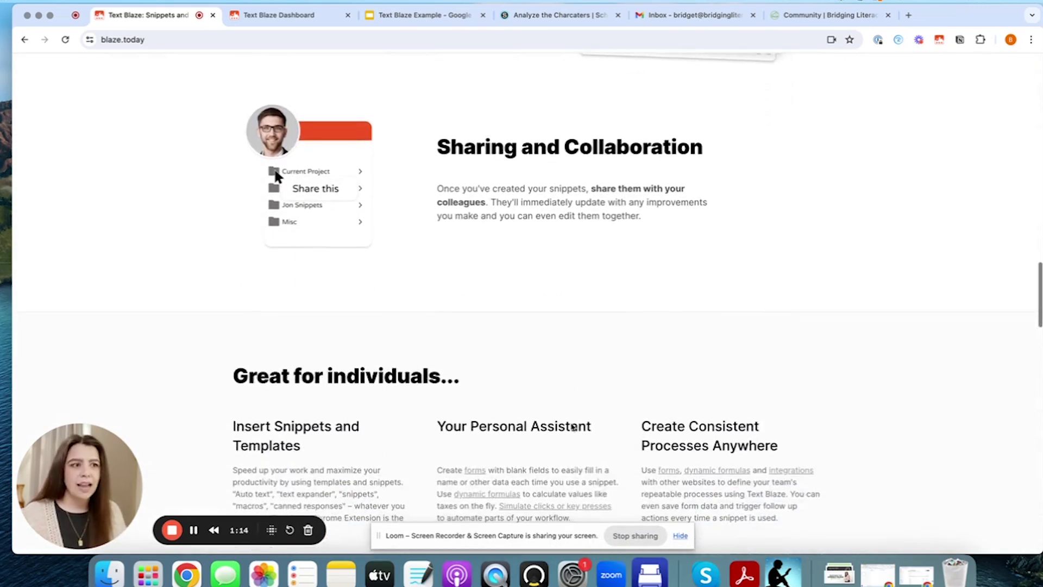
{"action": "scroll", "coordinate": [572, 423], "scroll_direction": "down", "scroll_amount": 13}
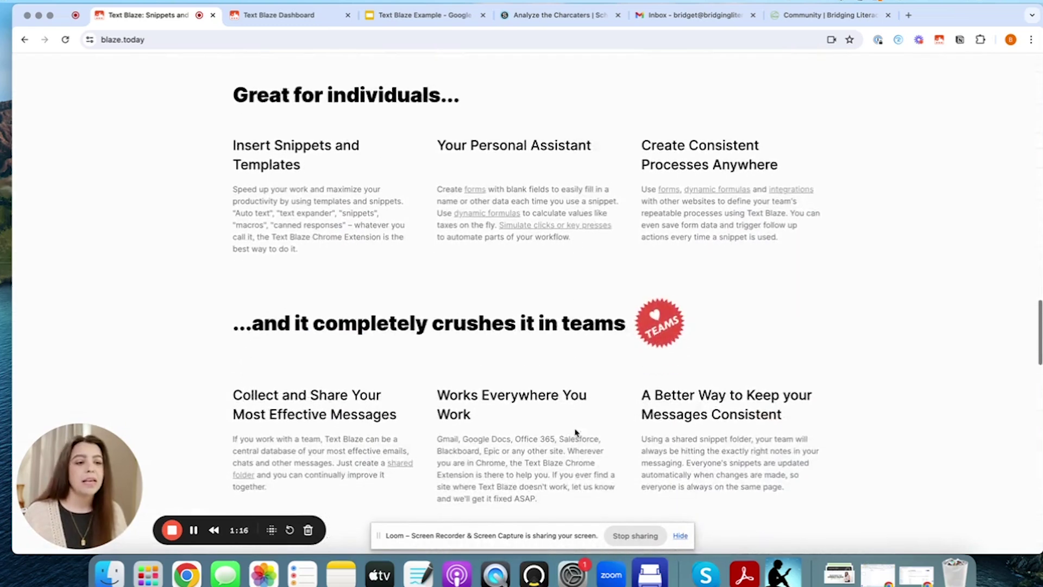
{"action": "scroll", "coordinate": [577, 431], "scroll_direction": "down", "scroll_amount": 20}
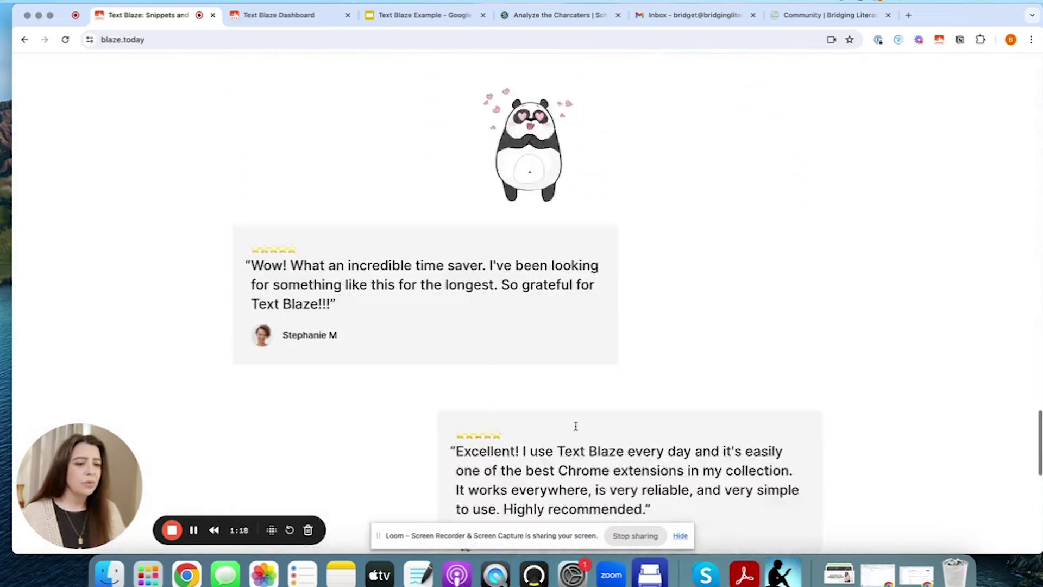
{"action": "scroll", "coordinate": [576, 428], "scroll_direction": "down", "scroll_amount": 5}
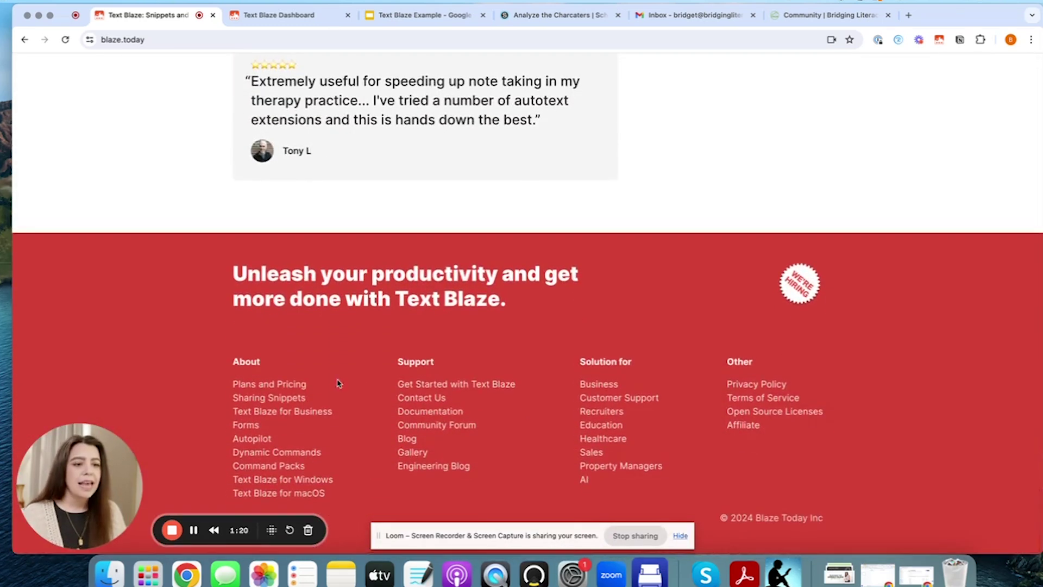
{"action": "left_click", "coordinate": [292, 385]}
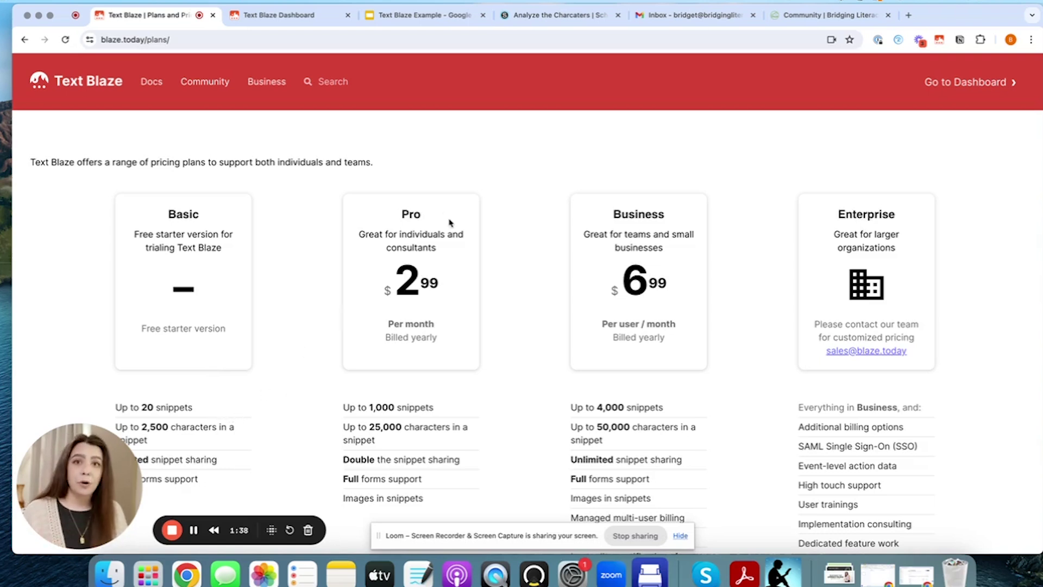
- Scroll the plans page to compare the Basic, Pro, Business and Enterprise snippet limits
{"action": "scroll", "coordinate": [465, 270], "scroll_direction": "down", "scroll_amount": 2}
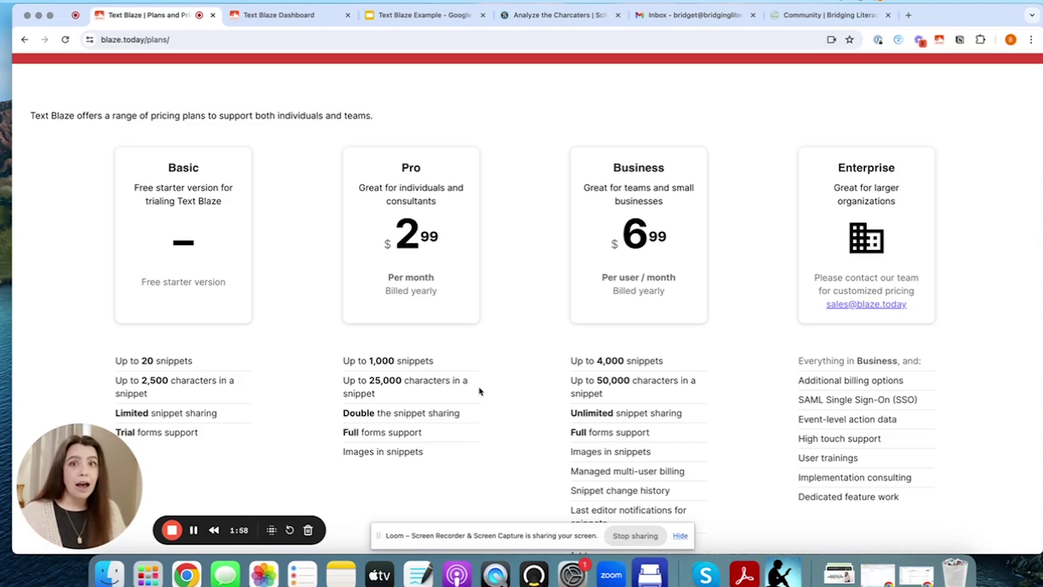
{"action": "scroll", "coordinate": [484, 389], "scroll_direction": "down", "scroll_amount": 3}
{"action": "scroll", "coordinate": [487, 380], "scroll_direction": "up", "scroll_amount": 2}
{"action": "scroll", "coordinate": [485, 380], "scroll_direction": "up", "scroll_amount": 1}
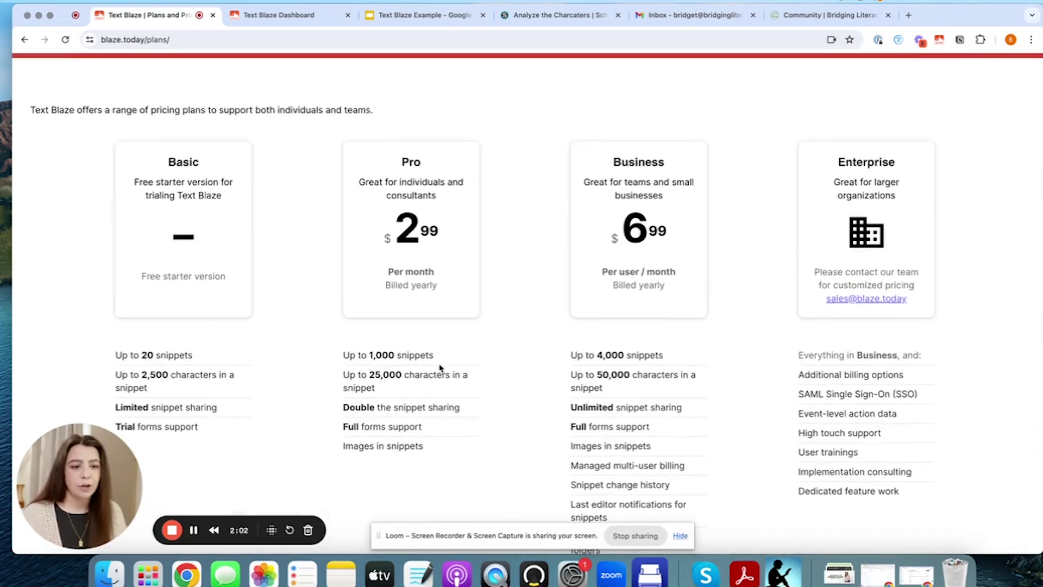
{"action": "scroll", "coordinate": [437, 359], "scroll_direction": "up", "scroll_amount": 2}
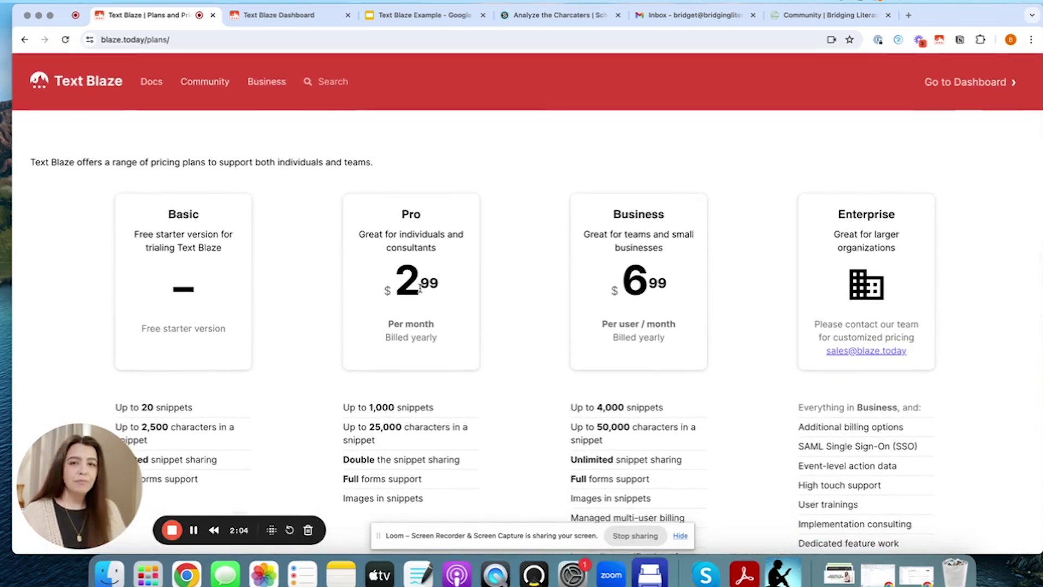
- Browse the 5th and 6th grade sample snippets on the dashboard, ending on 4th Opinion (/4tda)
{"action": "left_click", "coordinate": [283, 23]}
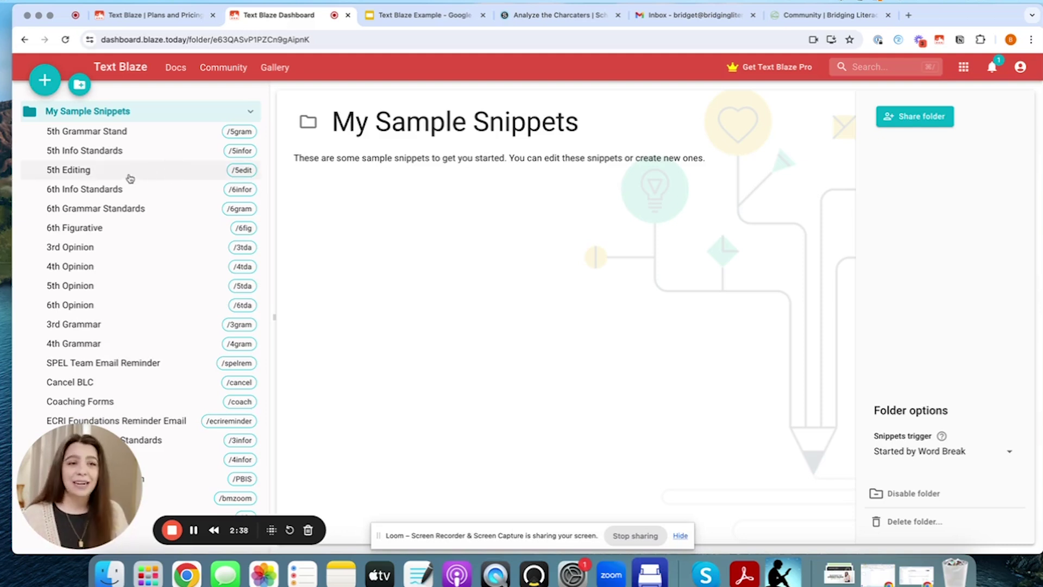
{"action": "left_click", "coordinate": [102, 156]}
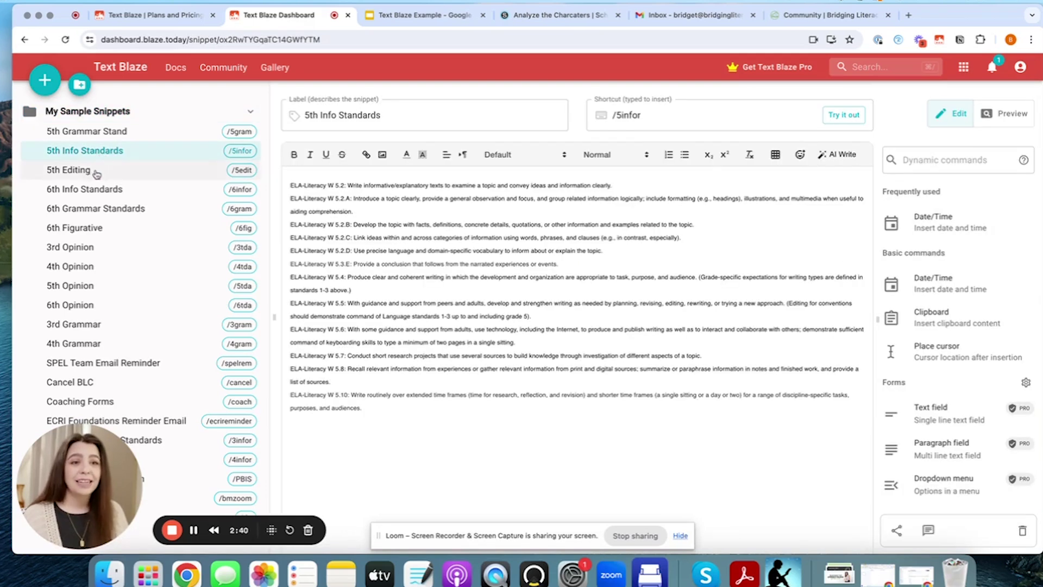
{"action": "left_click", "coordinate": [97, 172]}
{"action": "left_click", "coordinate": [99, 192]}
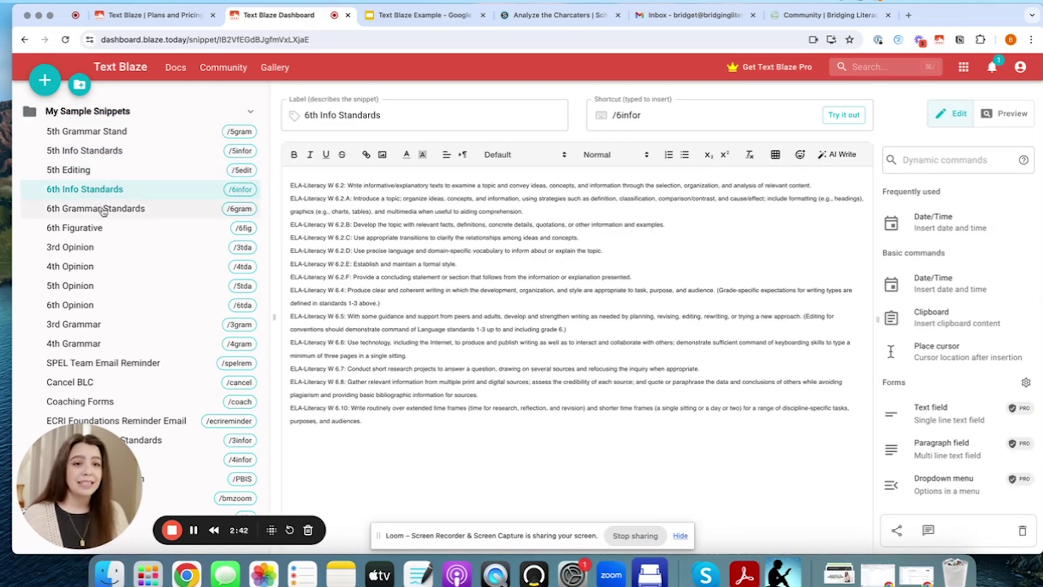
{"action": "left_click", "coordinate": [99, 209]}
{"action": "left_click", "coordinate": [101, 227]}
{"action": "left_click", "coordinate": [97, 251]}
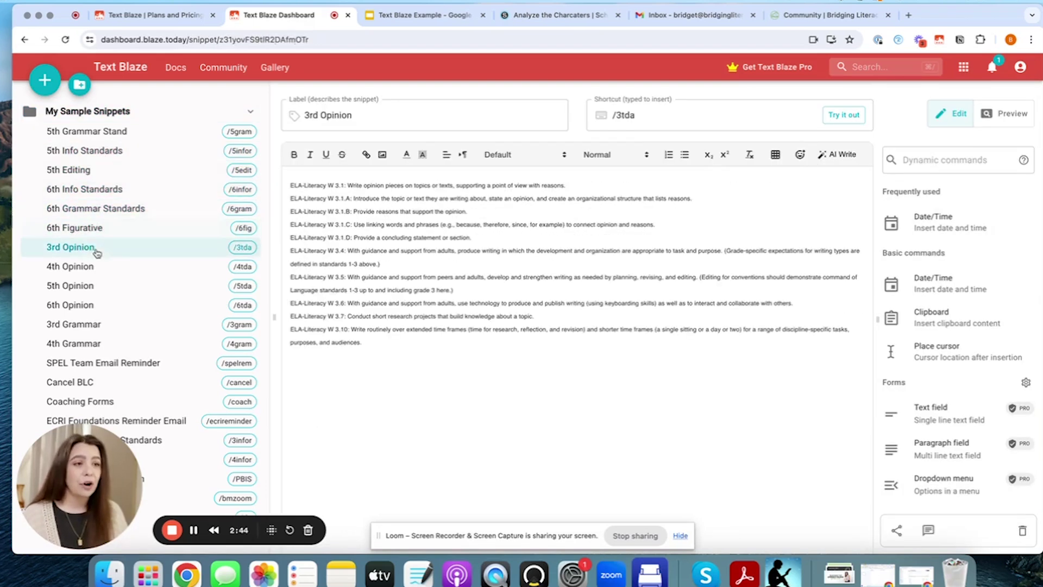
{"action": "left_click", "coordinate": [96, 262]}
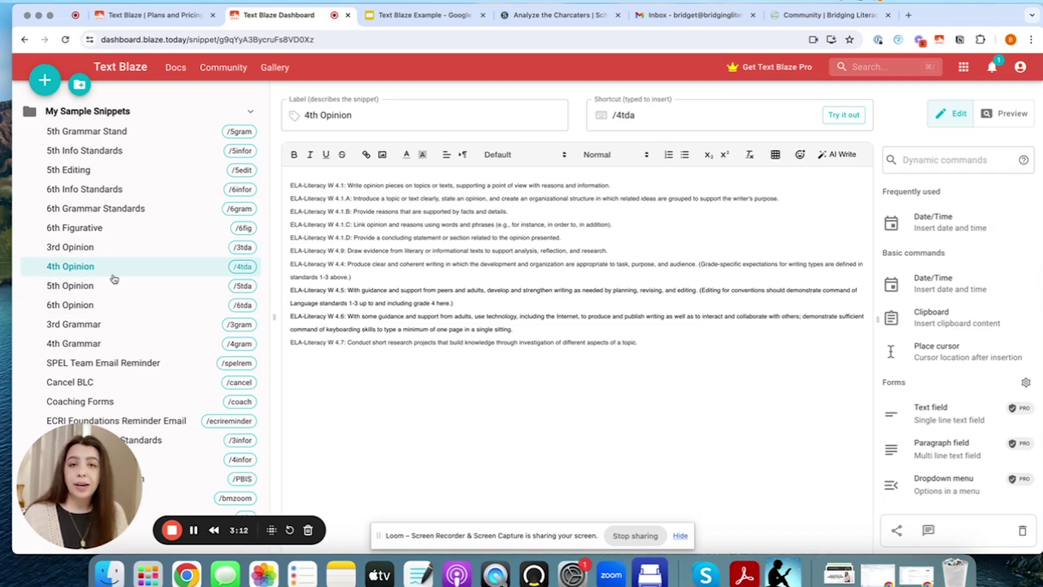
- Check the 4th Opinion snippet's standards text and /4tda shortcut, then go to the Text Blaze Example slides
{"action": "left_click_drag", "start_coordinate": [650, 348], "coordinate": [291, 185]}
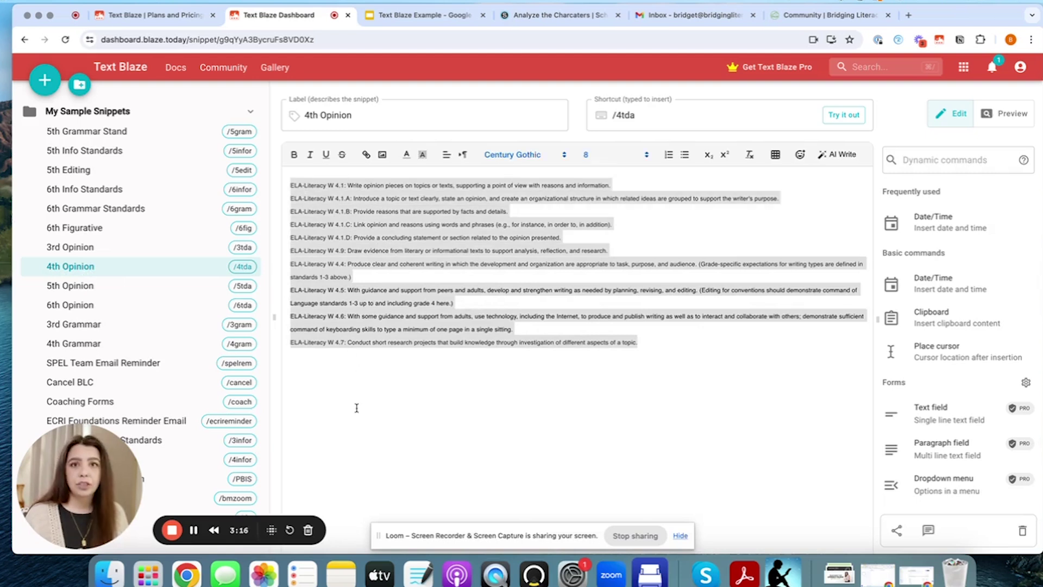
{"action": "left_click", "coordinate": [356, 408]}
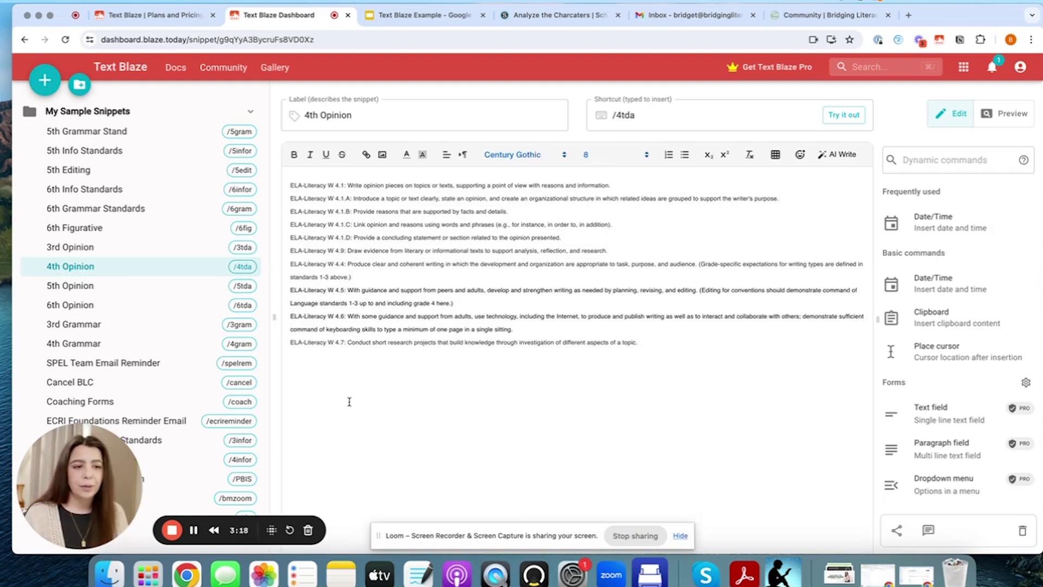
{"action": "left_click", "coordinate": [669, 116]}
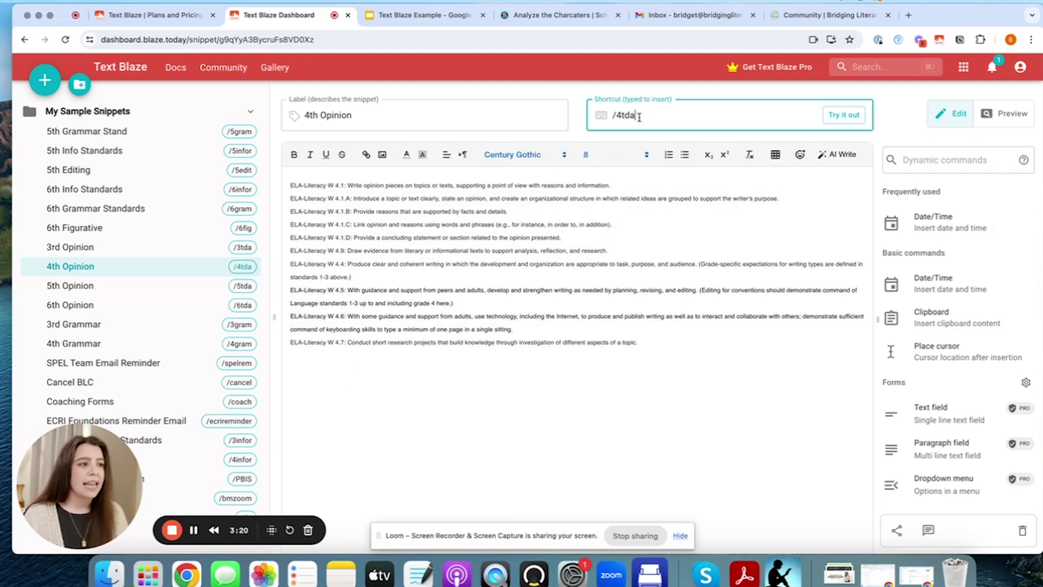
{"action": "left_click_drag", "start_coordinate": [637, 116], "coordinate": [611, 116]}
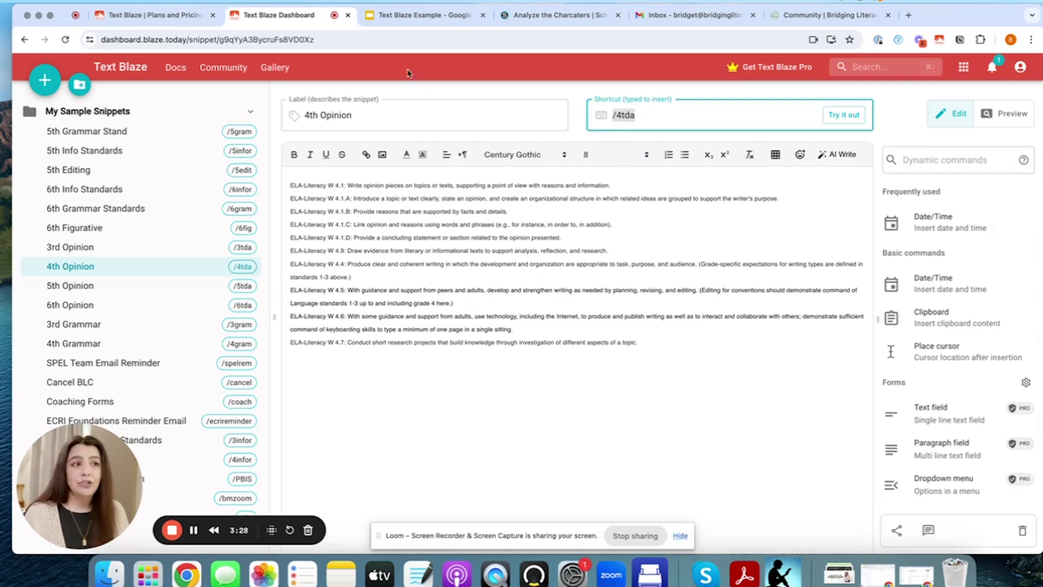
{"action": "left_click", "coordinate": [409, 16]}
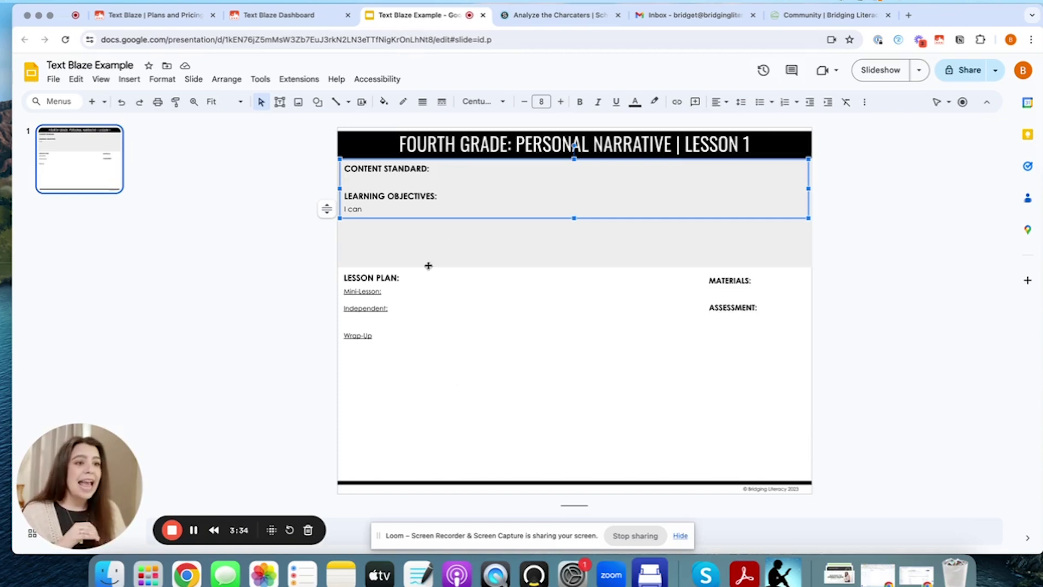
- Type /4w on the line under CONTENT STANDARD and delete the W 4.4 standard
{"action": "left_click", "coordinate": [352, 181]}
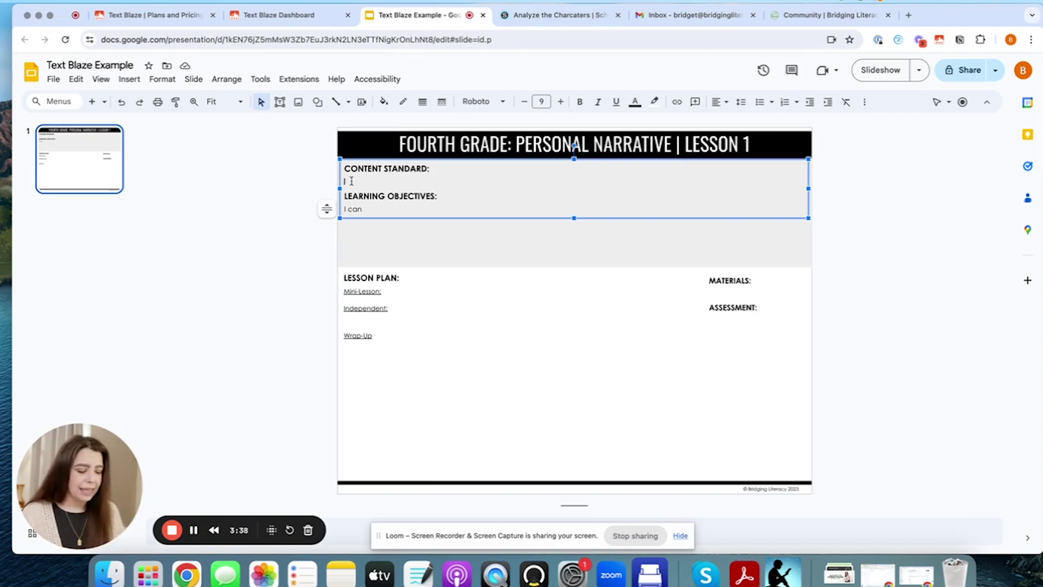
{"action": "type", "text": "/"}
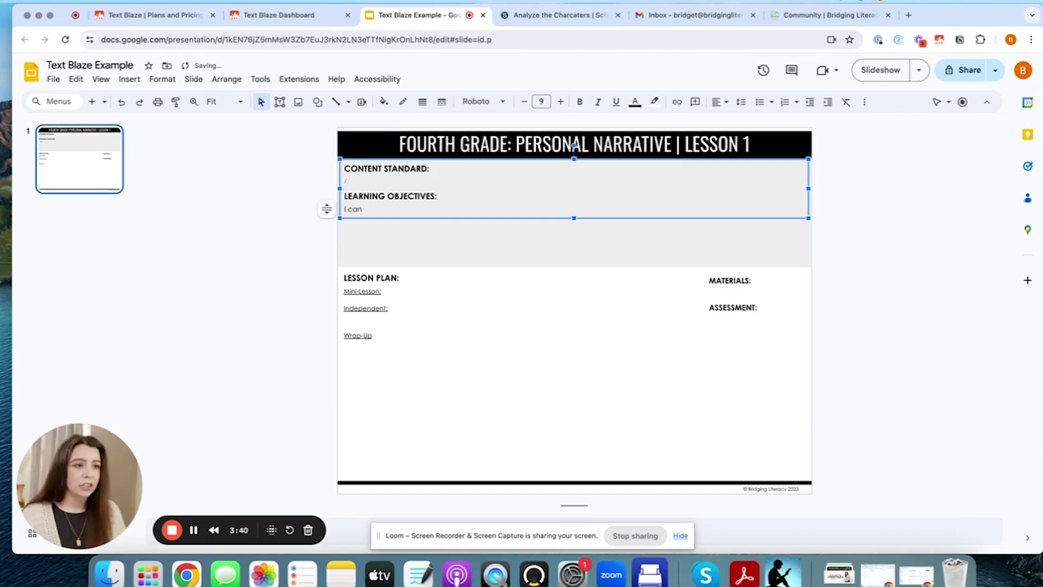
{"action": "type", "text": "4w"}
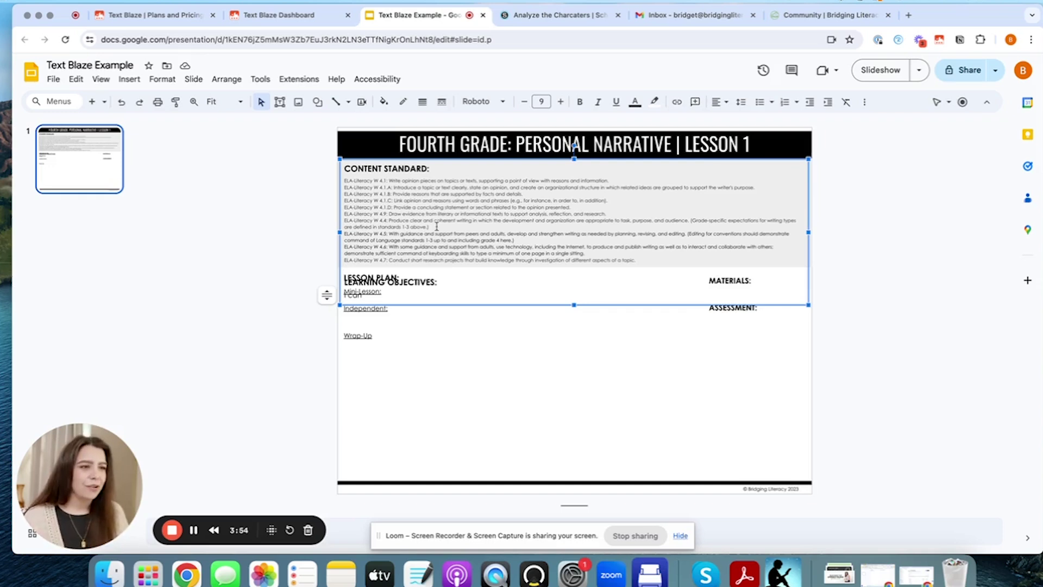
{"action": "left_click_drag", "start_coordinate": [434, 227], "coordinate": [342, 224]}
{"action": "key", "text": "BackSpace"}
{"action": "key", "text": "BackSpace"}
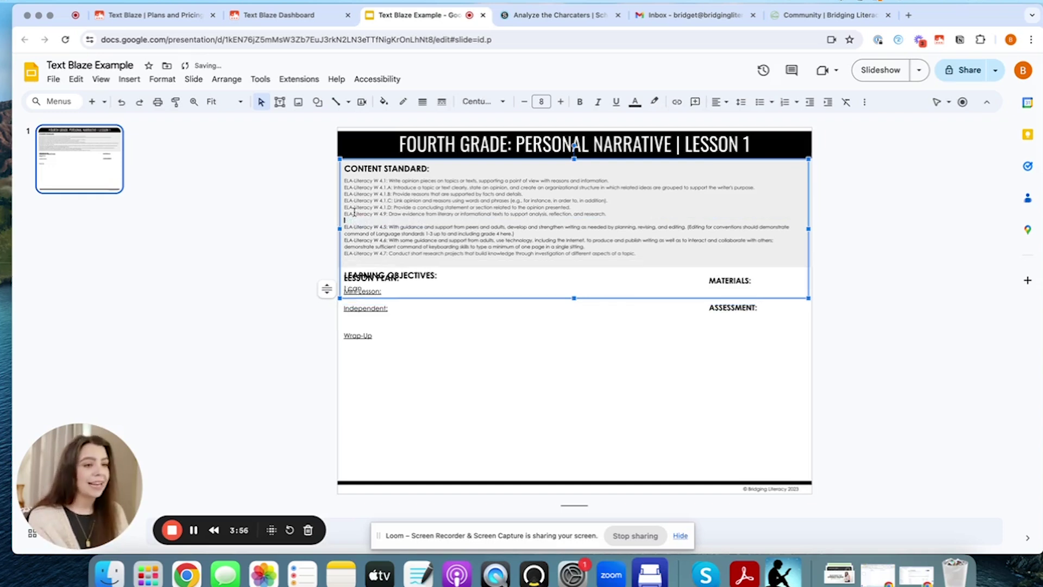
- Delete the W 4.1.B line and the blank line above LEARNING OBJECTIVES
{"action": "left_click_drag", "start_coordinate": [571, 193], "coordinate": [334, 193]}
{"action": "key", "text": "BackSpace"}
{"action": "key", "text": "BackSpace"}
{"action": "left_click", "coordinate": [354, 249]}
{"action": "key", "text": "BackSpace"}
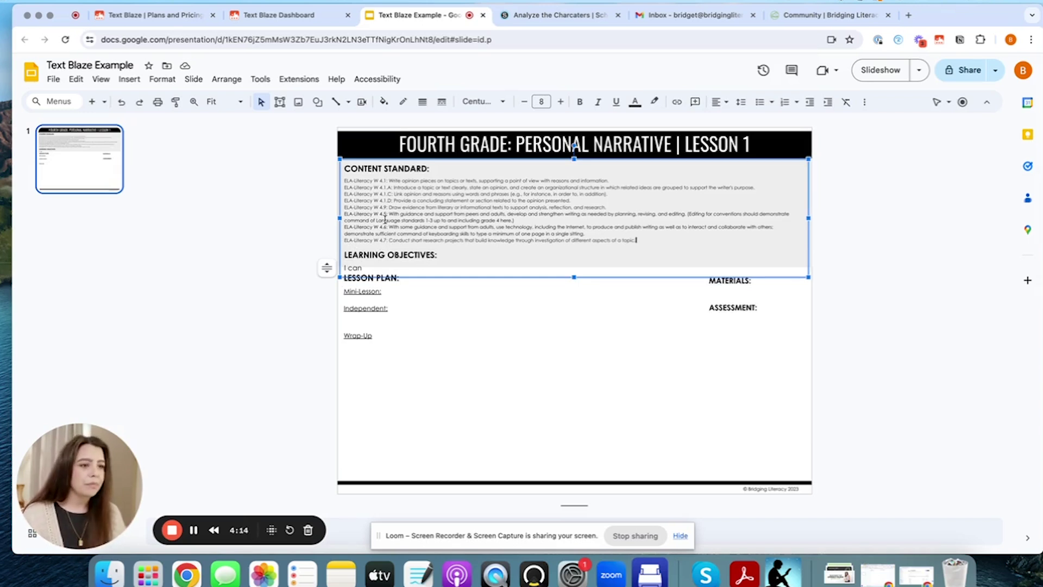
{"action": "left_click", "coordinate": [322, 25]}
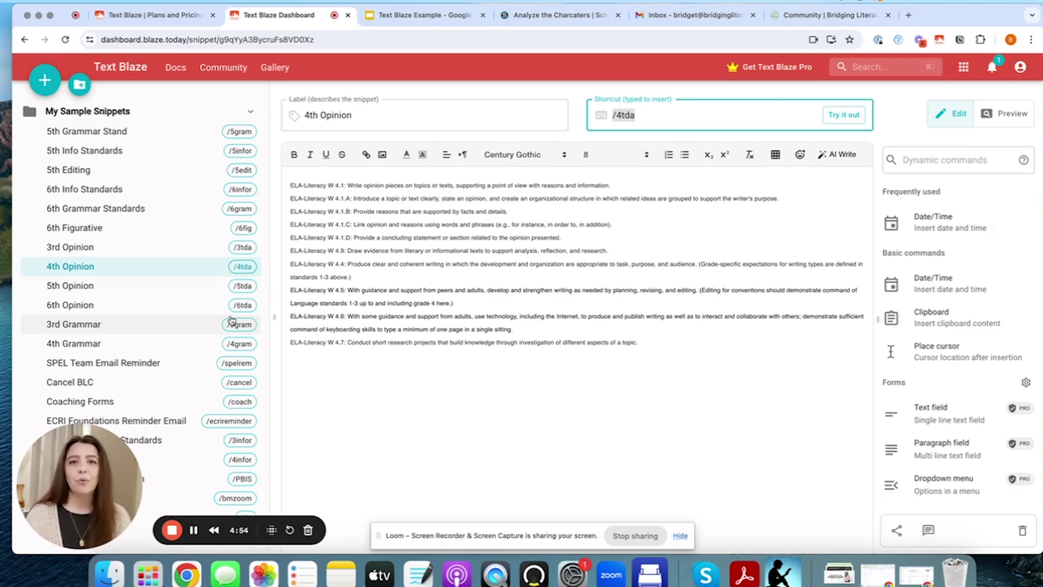
- Browse the SPEL, ECRI, Informational, PBIS and Cancel BLC snippets, returning to 4th Opinion
{"action": "left_click", "coordinate": [165, 363]}
{"action": "left_click", "coordinate": [153, 423]}
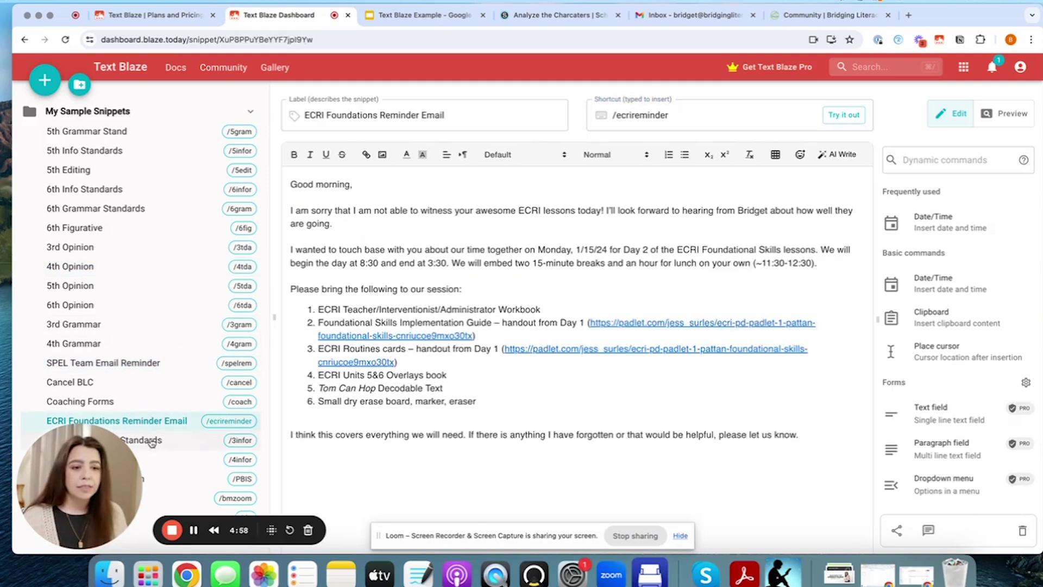
{"action": "left_click", "coordinate": [154, 440]}
{"action": "left_click", "coordinate": [158, 460]}
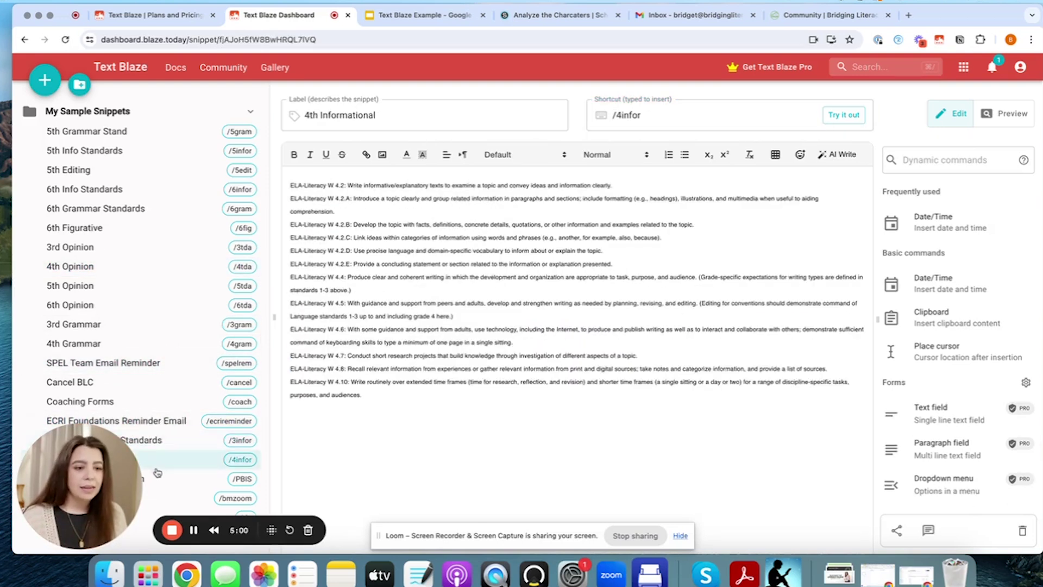
{"action": "left_click", "coordinate": [160, 481]}
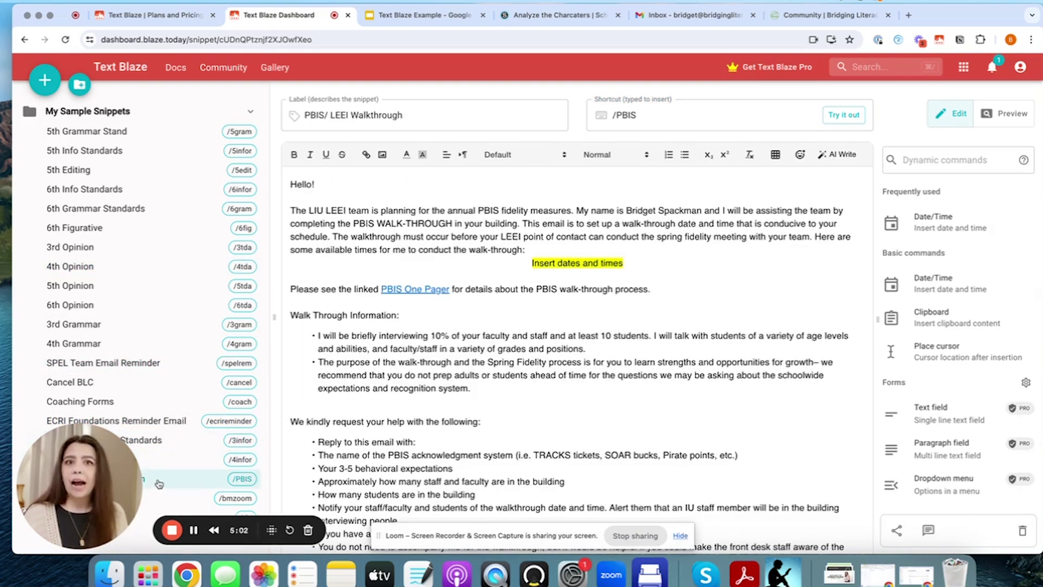
{"action": "left_click", "coordinate": [144, 418]}
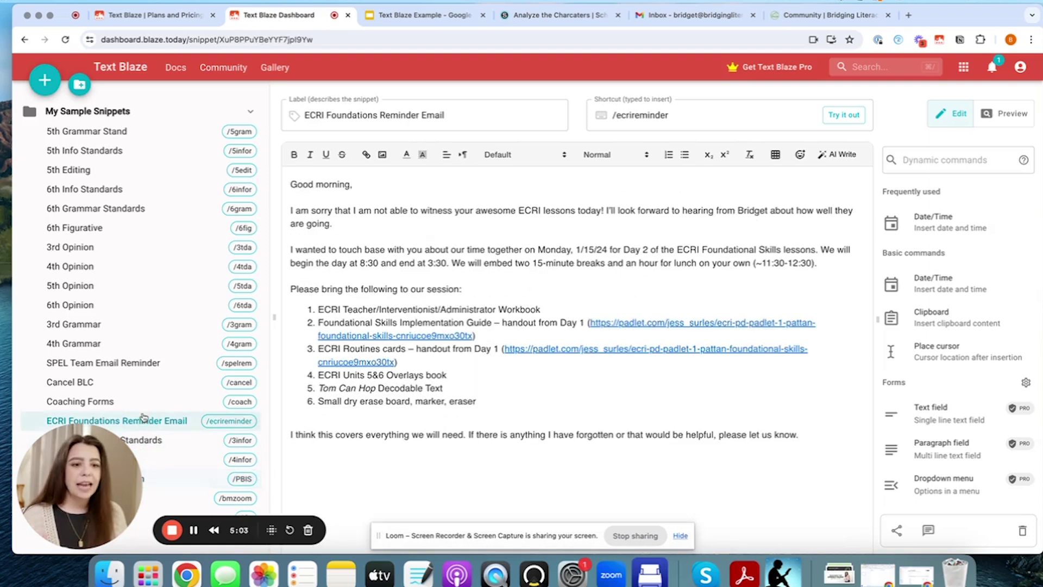
{"action": "left_click", "coordinate": [132, 383]}
{"action": "left_click", "coordinate": [125, 361]}
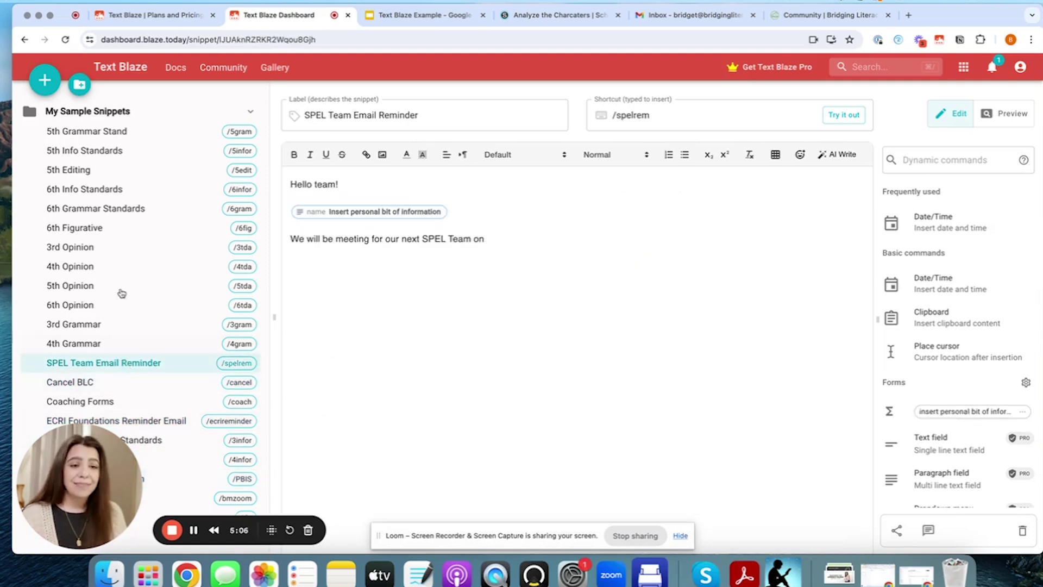
{"action": "left_click", "coordinate": [116, 268]}
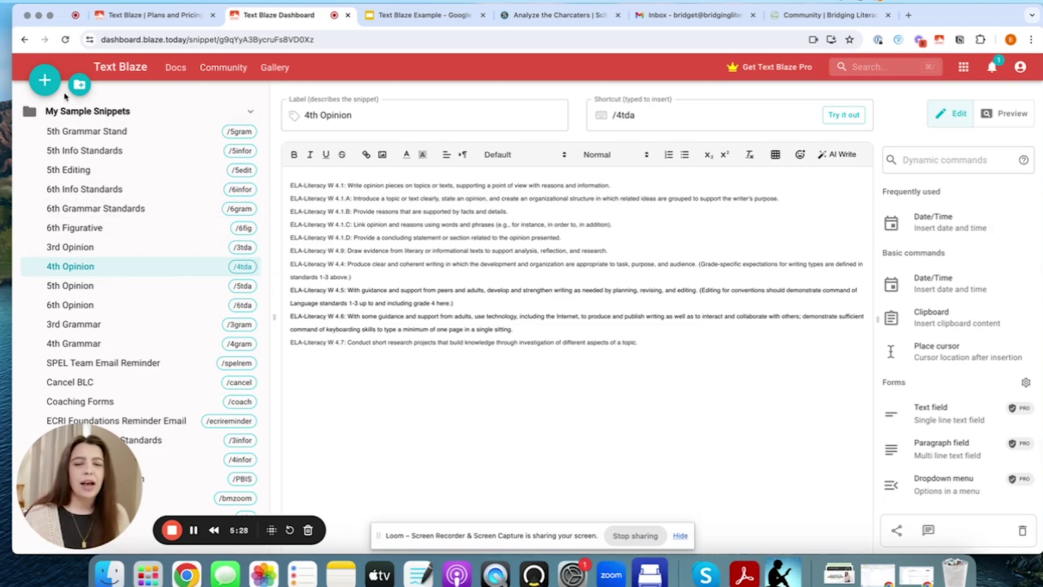
- Create a blank New Snippet (/2do), then go to the Schoology 'Analyze the Charcaters' discussion
{"action": "left_click", "coordinate": [45, 88]}
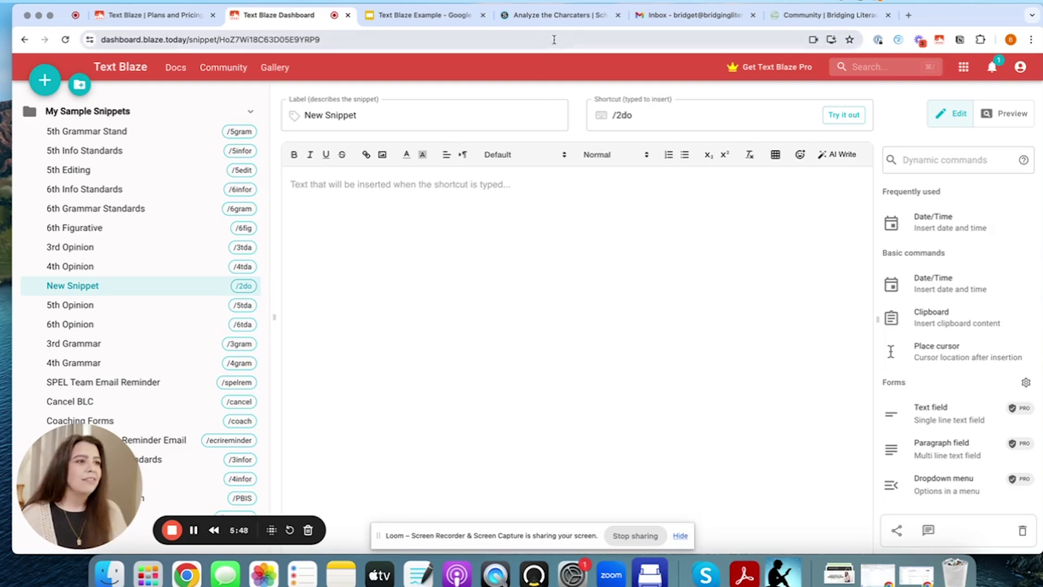
{"action": "left_click", "coordinate": [560, 18]}
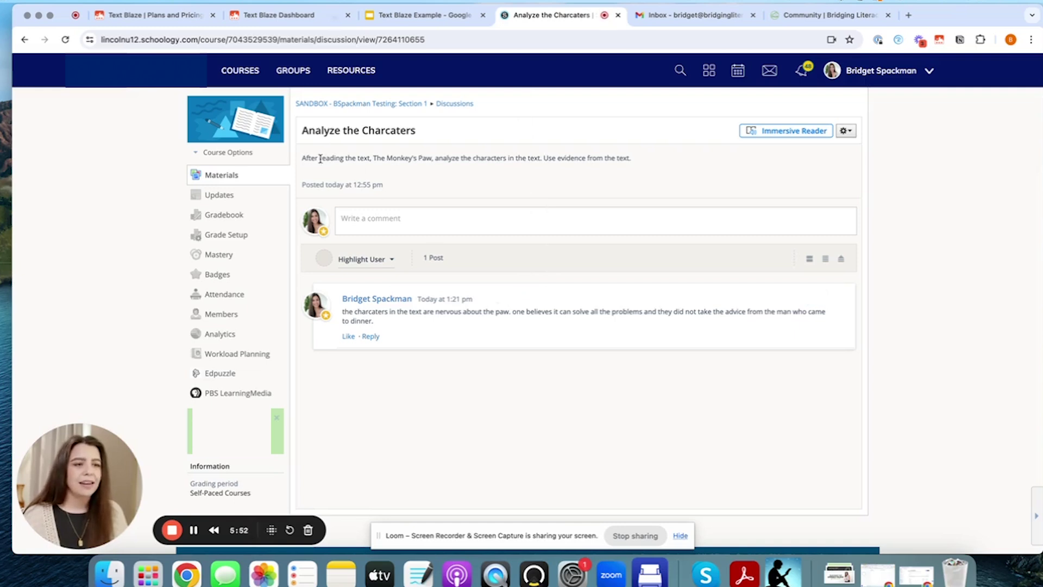
- Highlight the discussion prompt and the student's post, then return to the Text Blaze dashboard
{"action": "left_click_drag", "start_coordinate": [303, 159], "coordinate": [608, 178]}
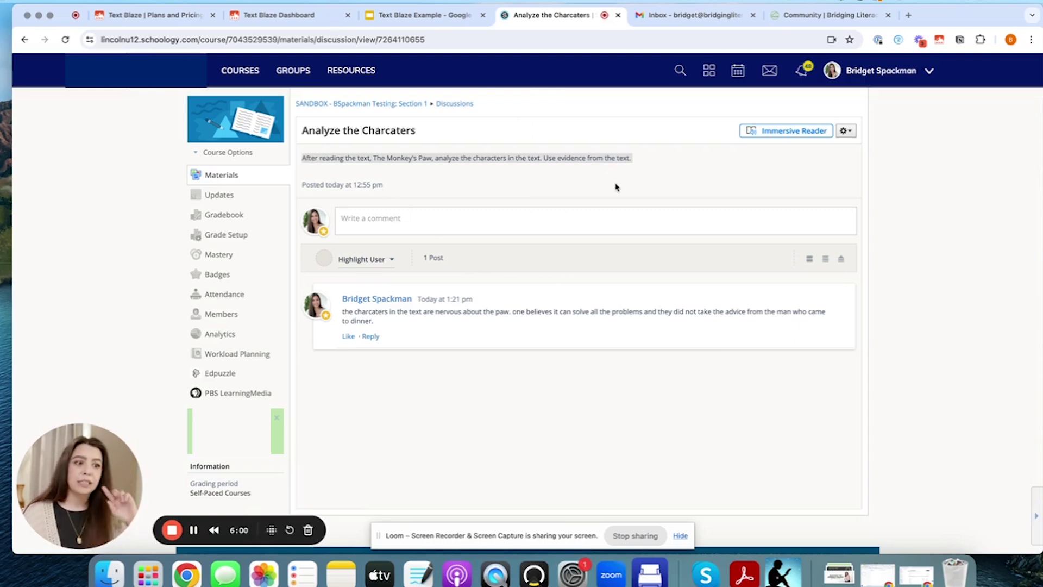
{"action": "left_click_drag", "start_coordinate": [376, 328], "coordinate": [342, 311]}
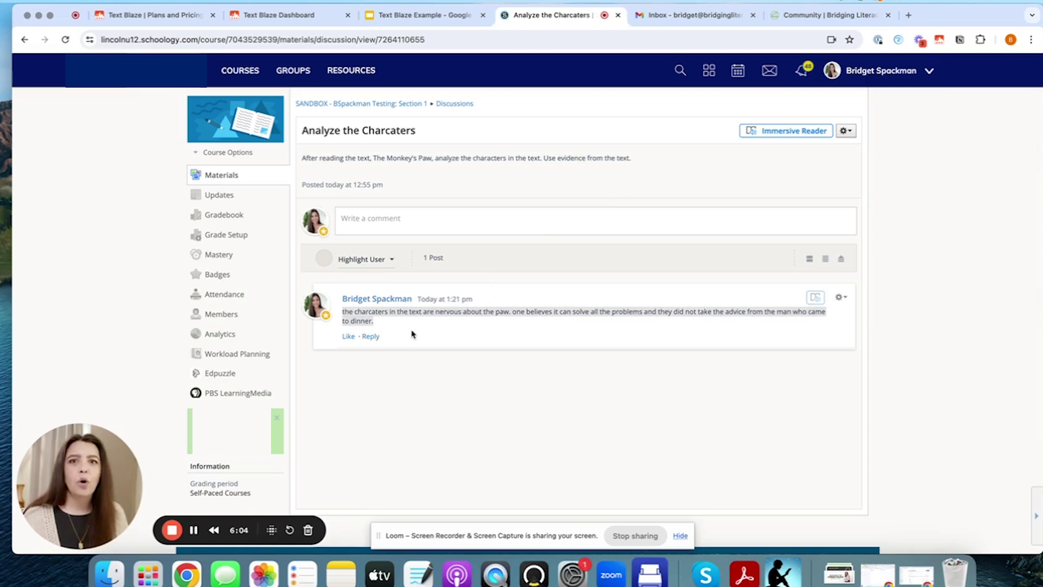
{"action": "left_click", "coordinate": [427, 15]}
{"action": "left_click", "coordinate": [300, 20]}
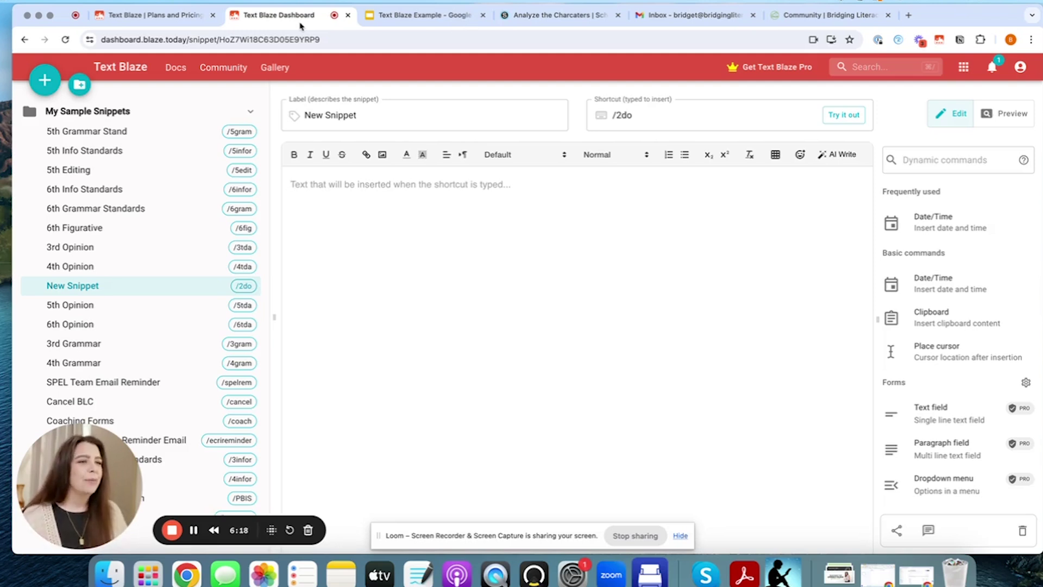
- Label the new snippet '[Grading Comment] No Evidence'
{"action": "left_click_drag", "start_coordinate": [357, 115], "coordinate": [300, 116]}
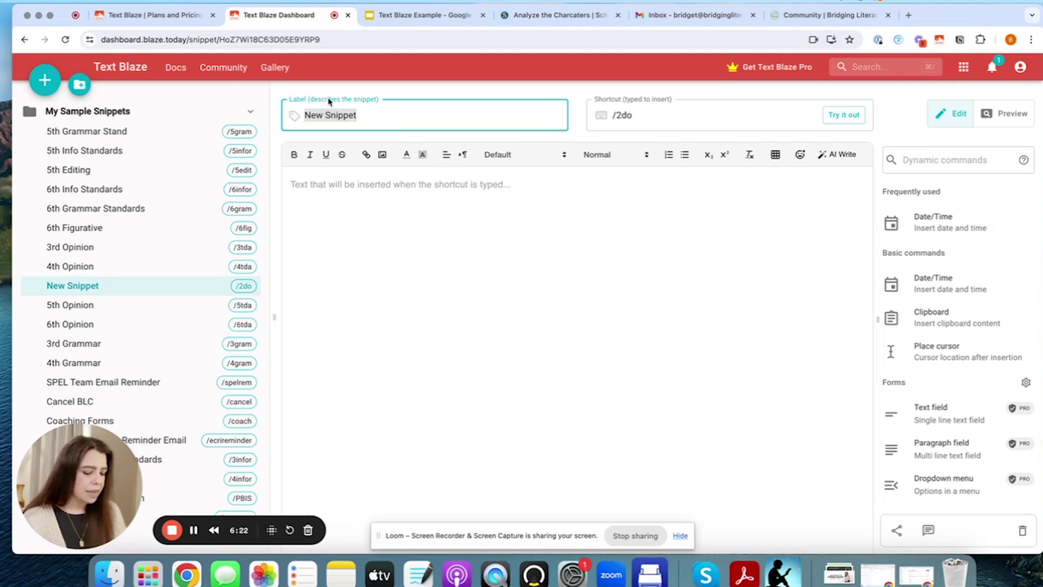
{"action": "type", "text": "Gradi"}
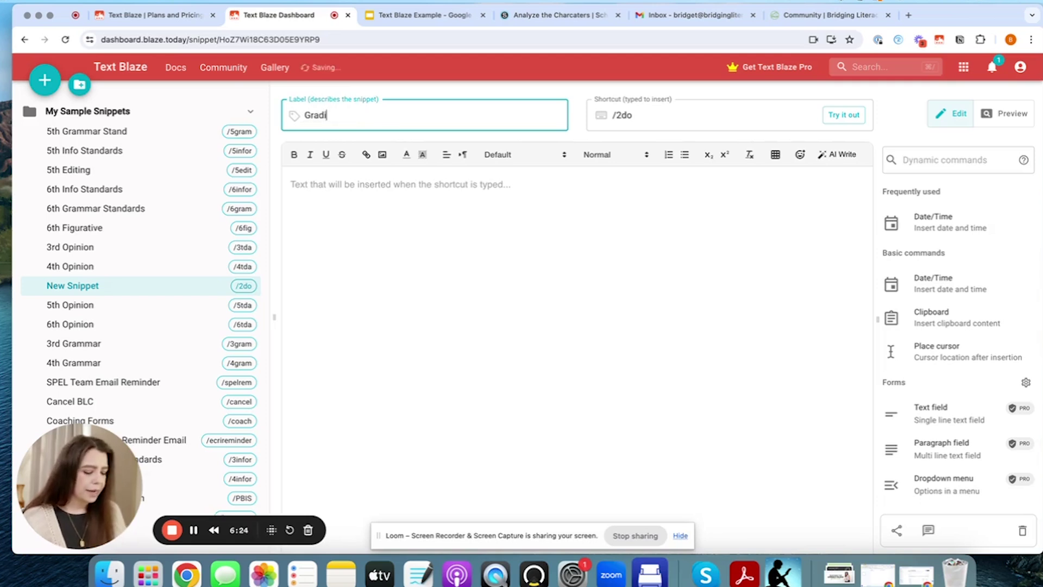
{"action": "type", "text": "ng Comment"}
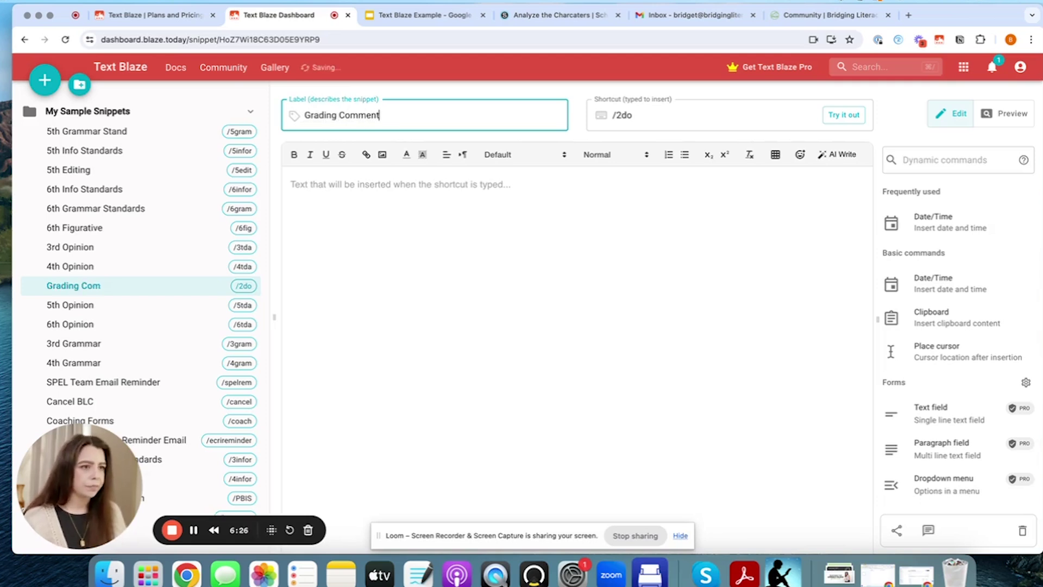
{"action": "type", "text": "]"}
{"action": "left_click", "coordinate": [306, 115]}
{"action": "type", "text": "["}
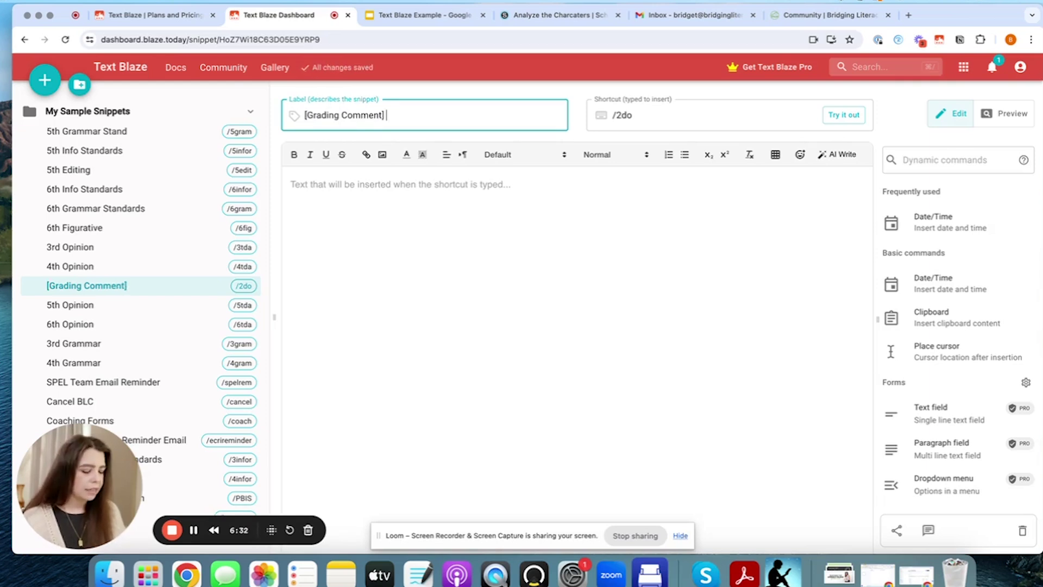
{"action": "type", "text": "No Evidence"}
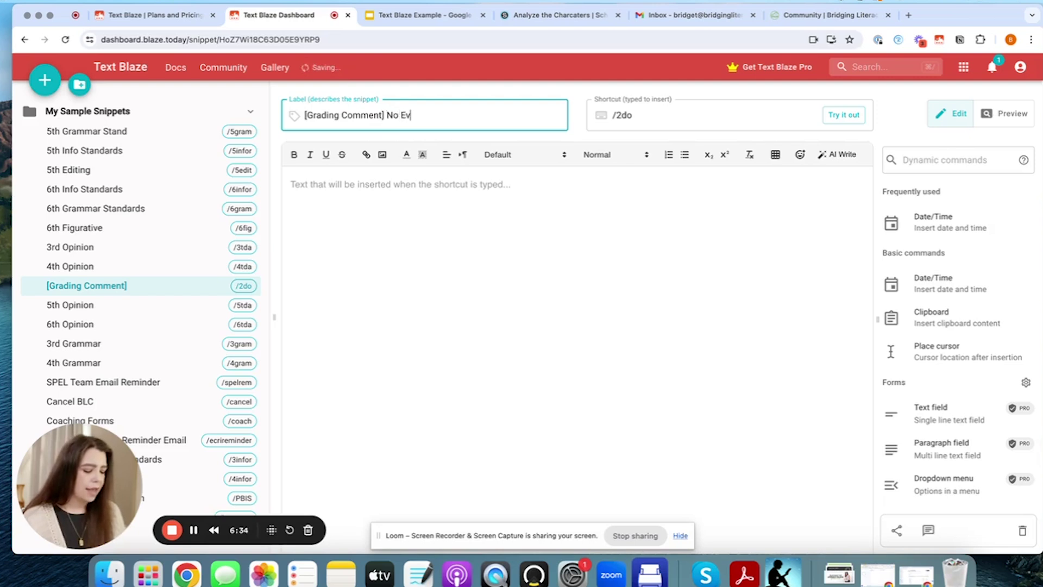
- Change the snippet's shortcut from /2do to /evid
{"action": "left_click", "coordinate": [639, 111]}
{"action": "double_click", "coordinate": [622, 115]}
{"action": "type", "text": "evid"}
{"action": "left_click", "coordinate": [595, 199]}
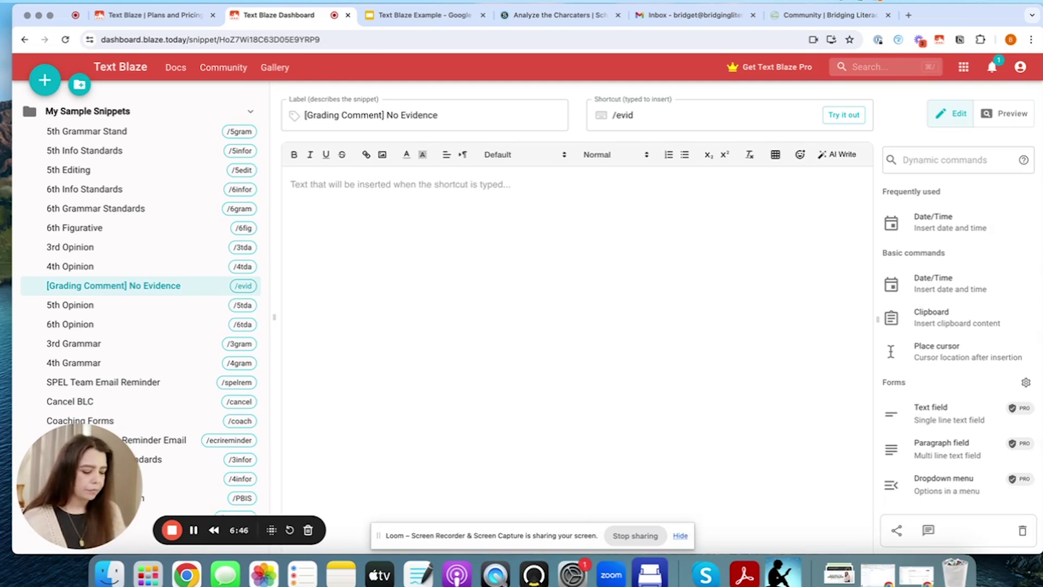
- Start the body with 'Remember to add evidence from the text to support your thinking.'
{"action": "type", "text": "Remember to add evidence form"}
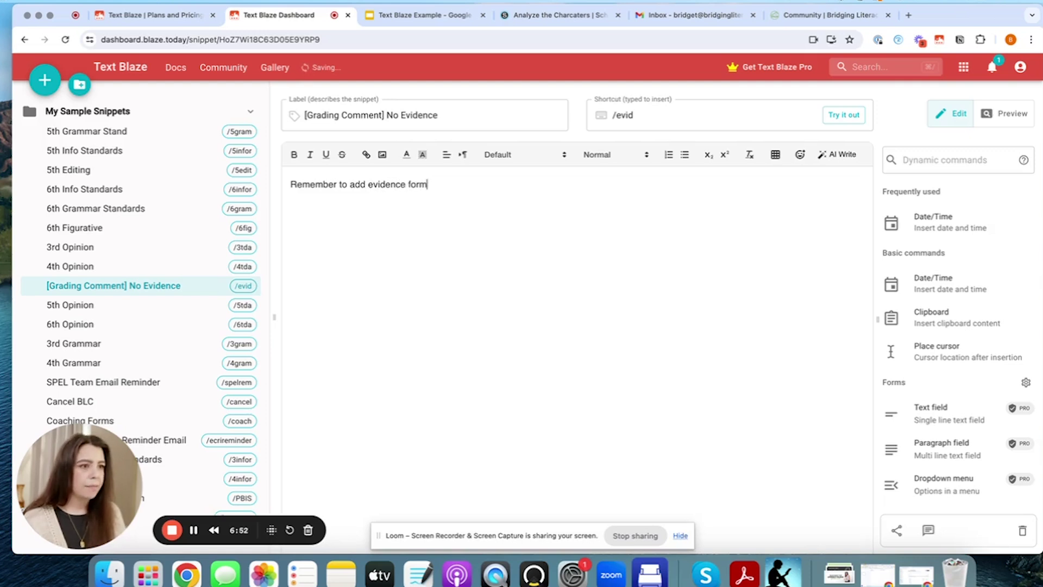
{"action": "key", "text": "BackSpace"}
{"action": "key", "text": "BackSpace"}
{"action": "key", "text": "BackSpace"}
{"action": "key", "text": "BackSpace"}
{"action": "type", "text": "from the text tp"}
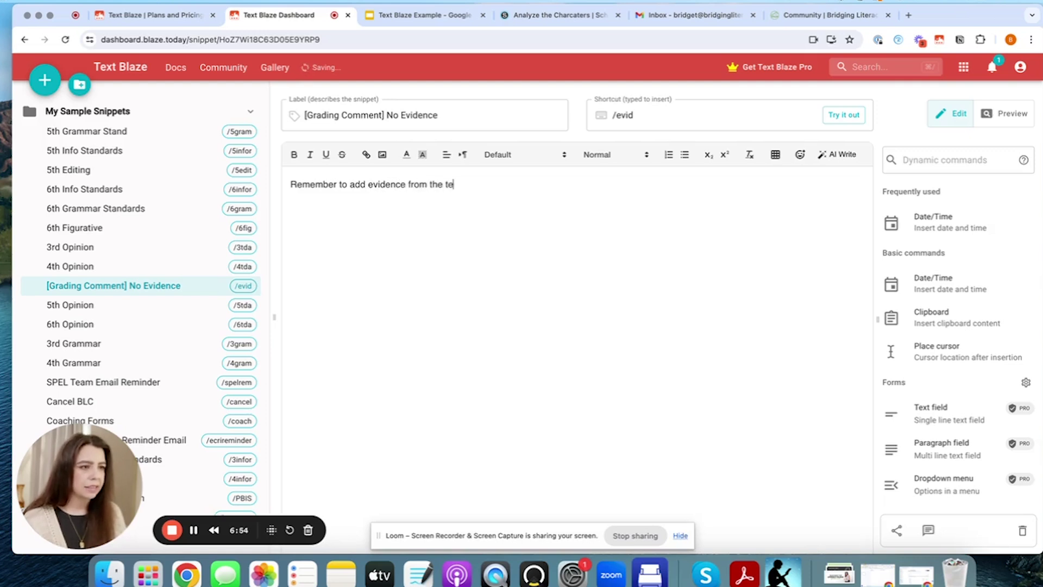
{"action": "key", "text": "BackSpace"}
{"action": "key", "text": "BackSpace"}
{"action": "type", "text": "o support "}
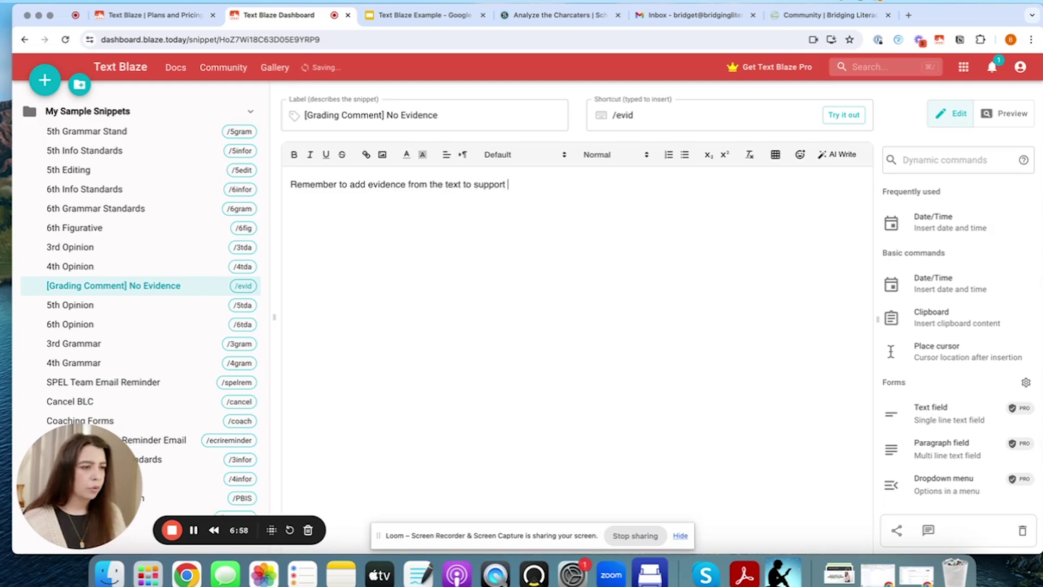
{"action": "type", "text": "your thinking."}
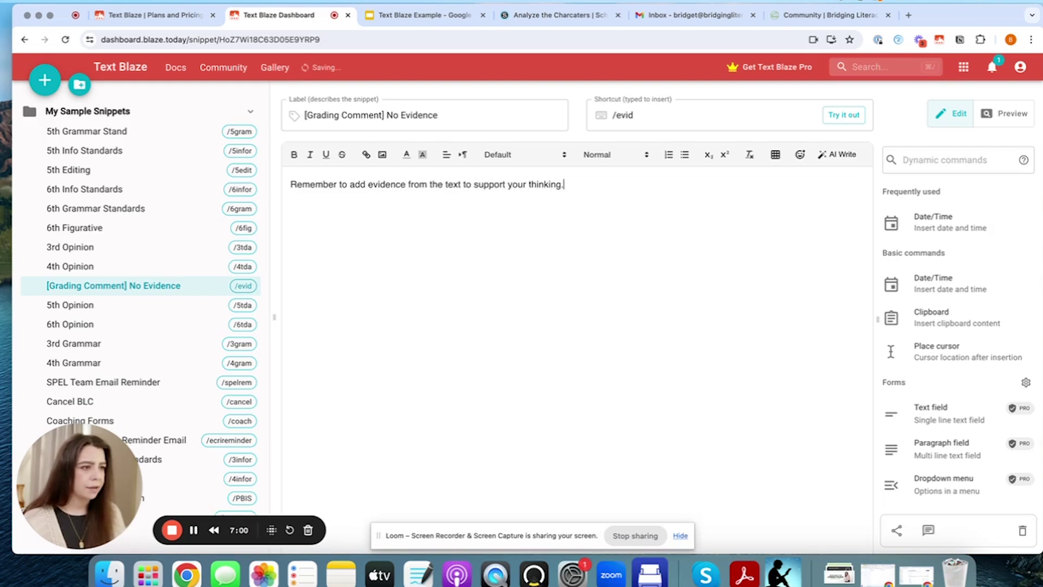
{"action": "type", "text": " You may"}
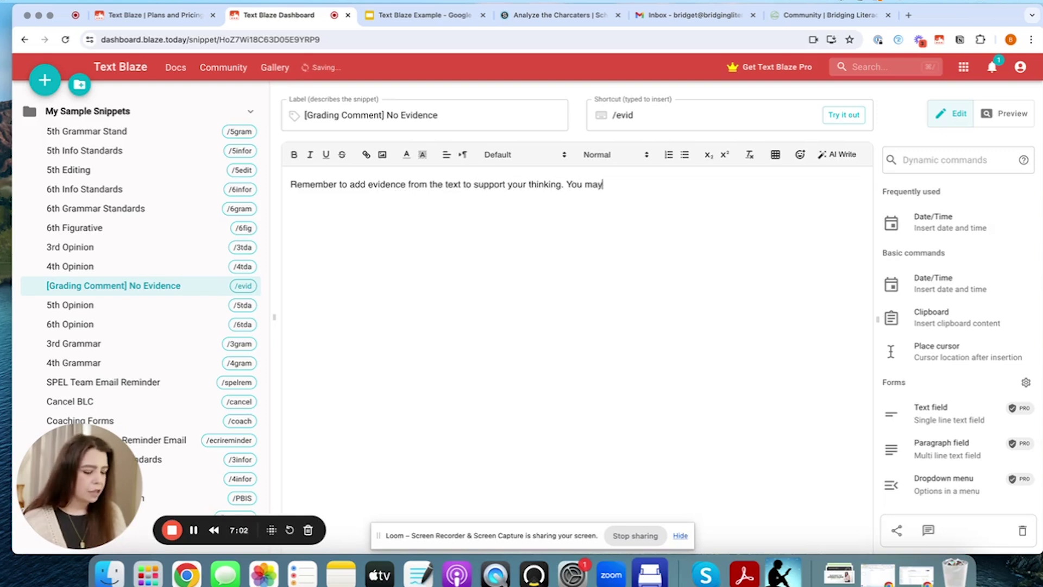
{"action": "type", "text": " using parapg"}
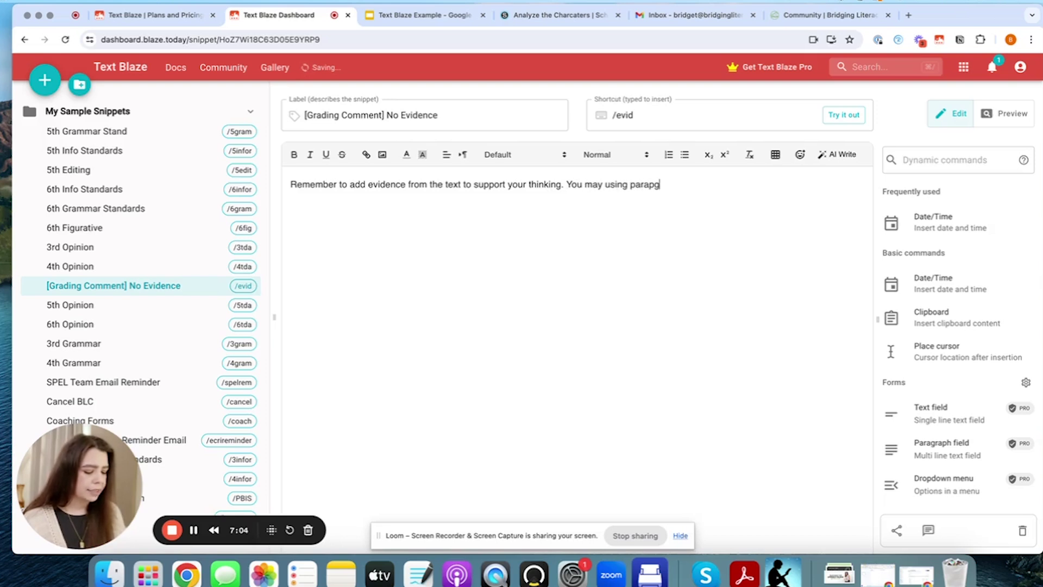
{"action": "key", "text": "BackSpace"}
{"action": "type", "text": "hasing where ou"}
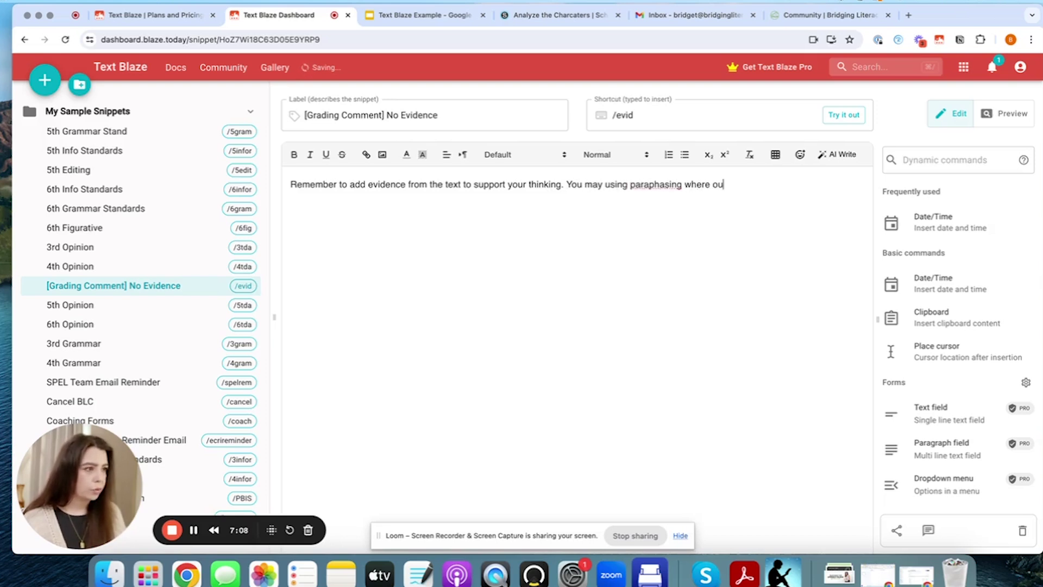
- Correct 'paraphrasing' and finish the paraphrasing and quotation guidance, ending 'Please add, and resubmit.'
{"action": "right_click", "coordinate": [648, 184]}
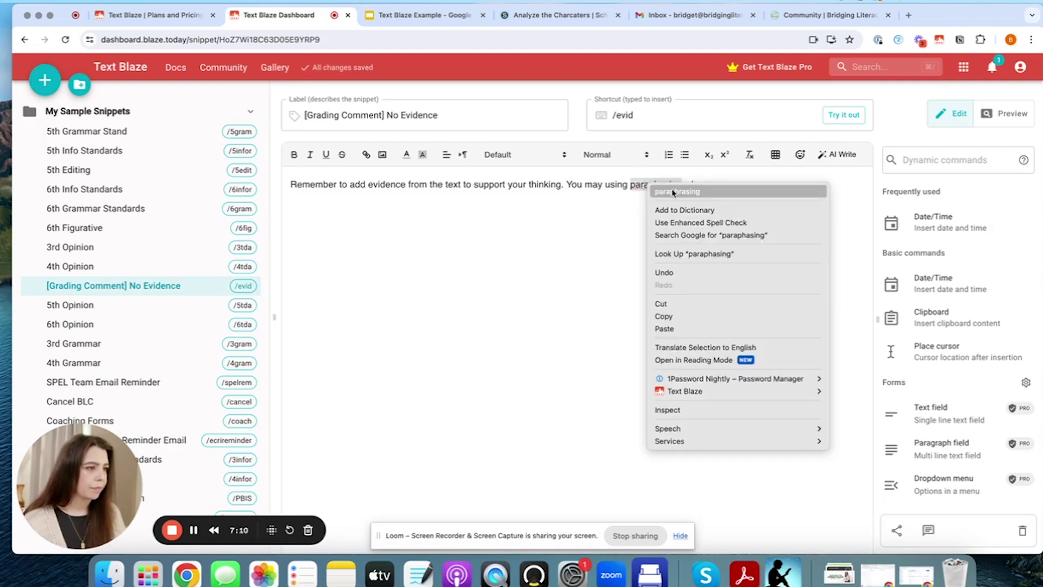
{"action": "left_click", "coordinate": [674, 191]}
{"action": "key", "text": "BackSpace"}
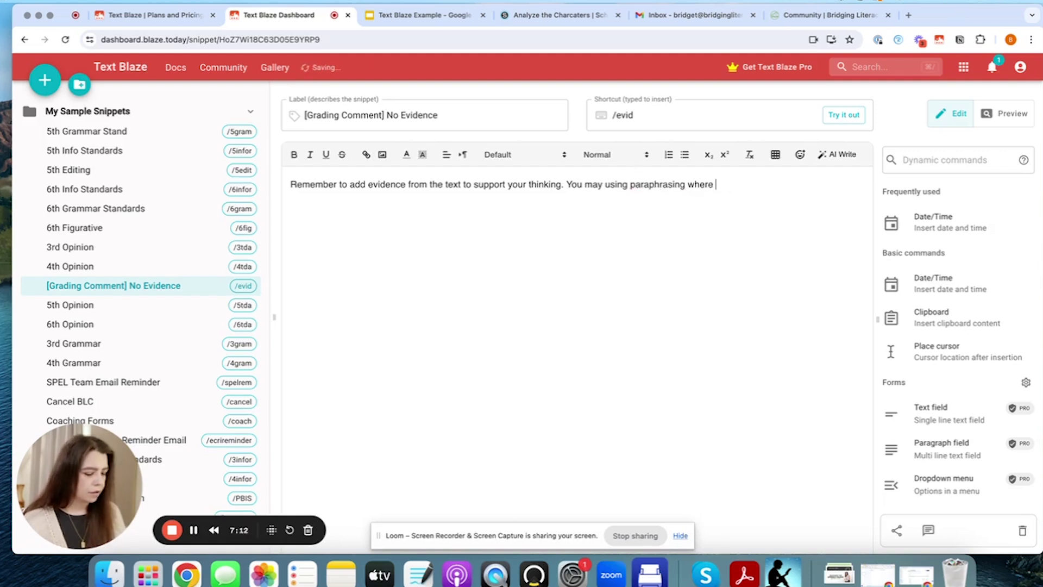
{"action": "type", "text": "you place it in"}
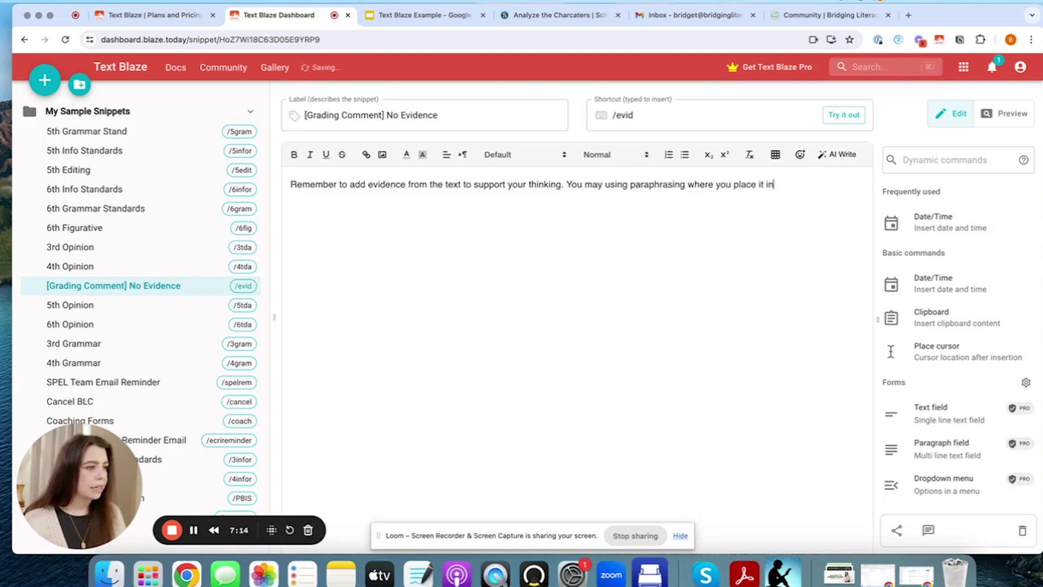
{"action": "type", "text": "to your own "}
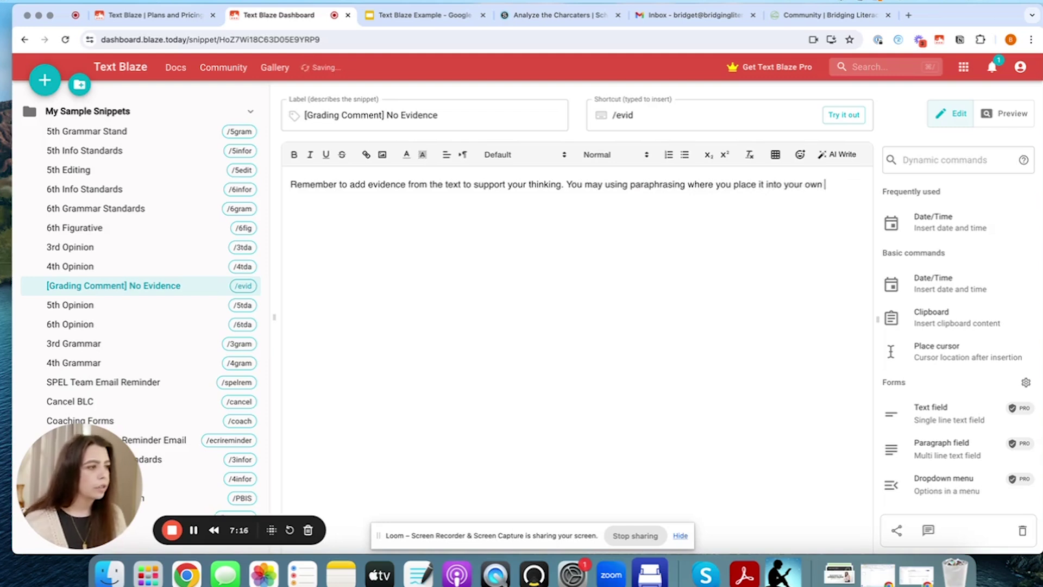
{"action": "type", "text": "work"}
{"action": "type", "text": "ds, or you m"}
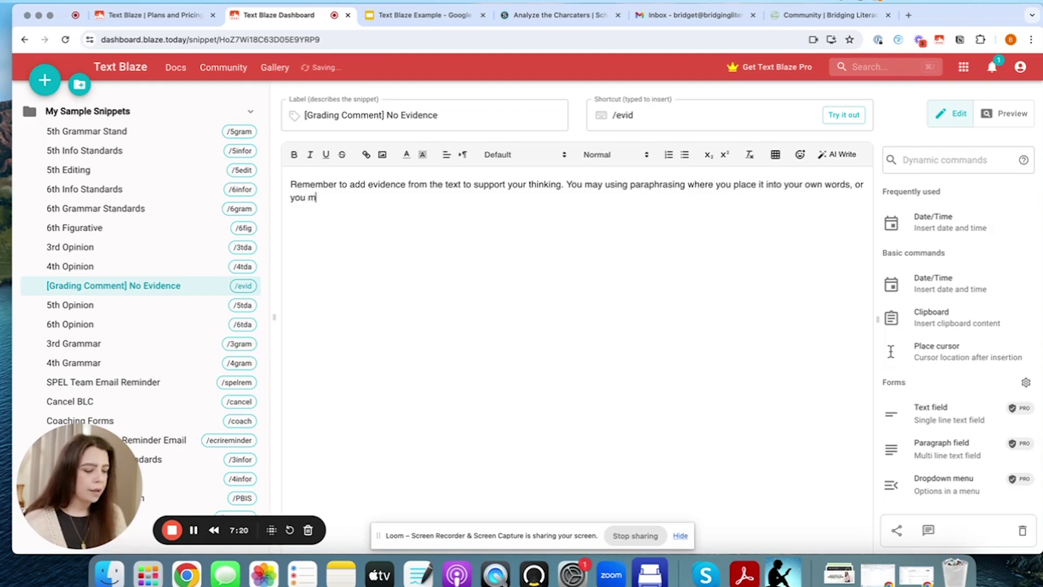
{"action": "type", "text": "ay use quot"}
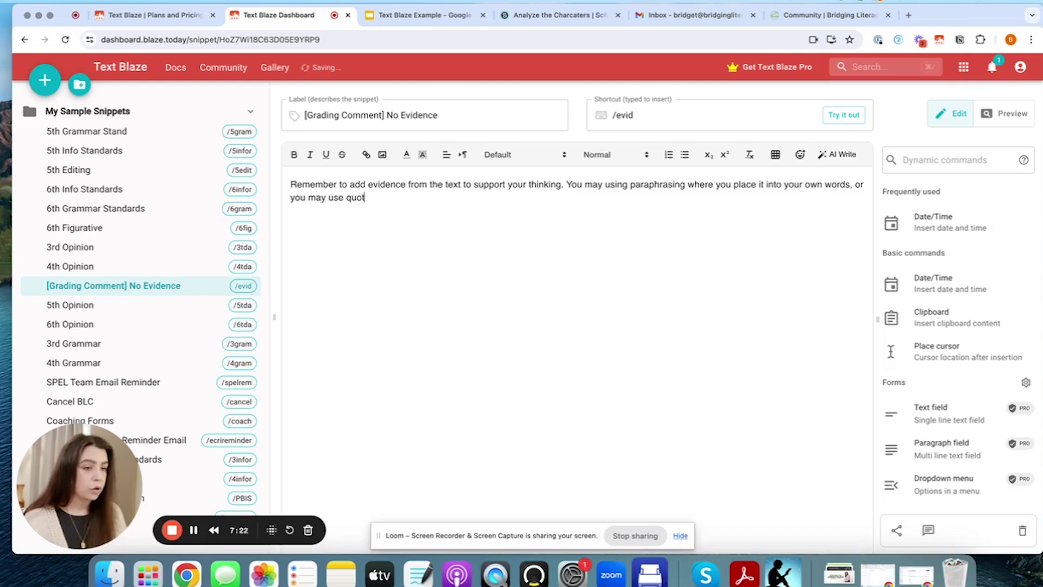
{"action": "type", "text": "ations "}
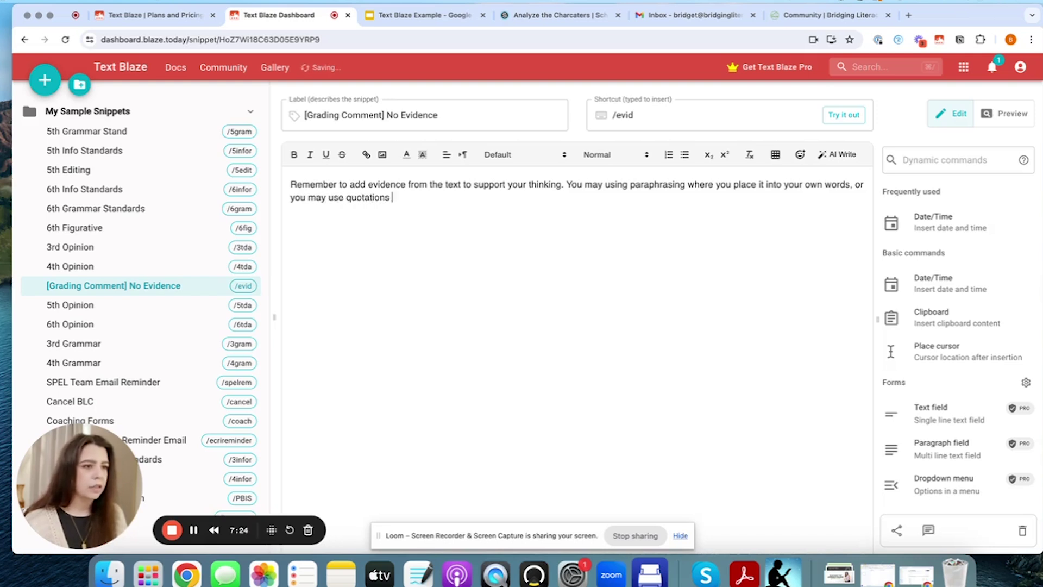
{"action": "type", "text": "to directl"}
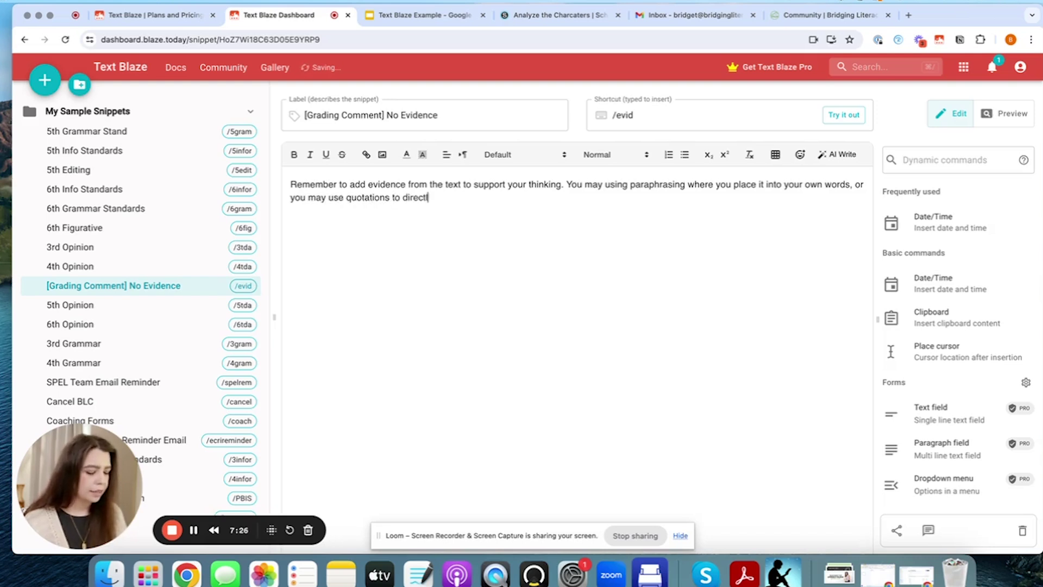
{"action": "type", "text": "y quote and "}
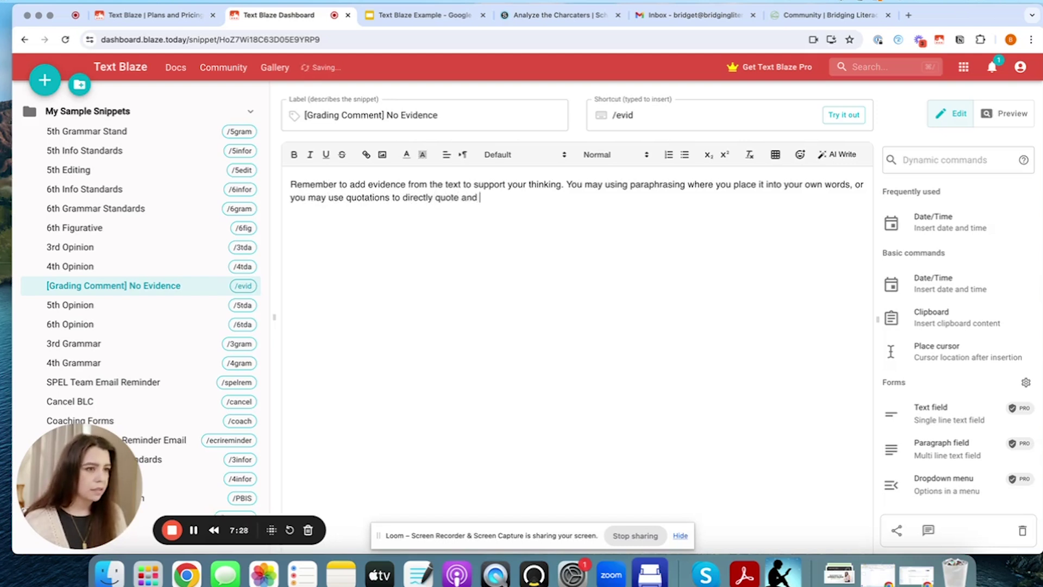
{"action": "type", "text": "have that plax"}
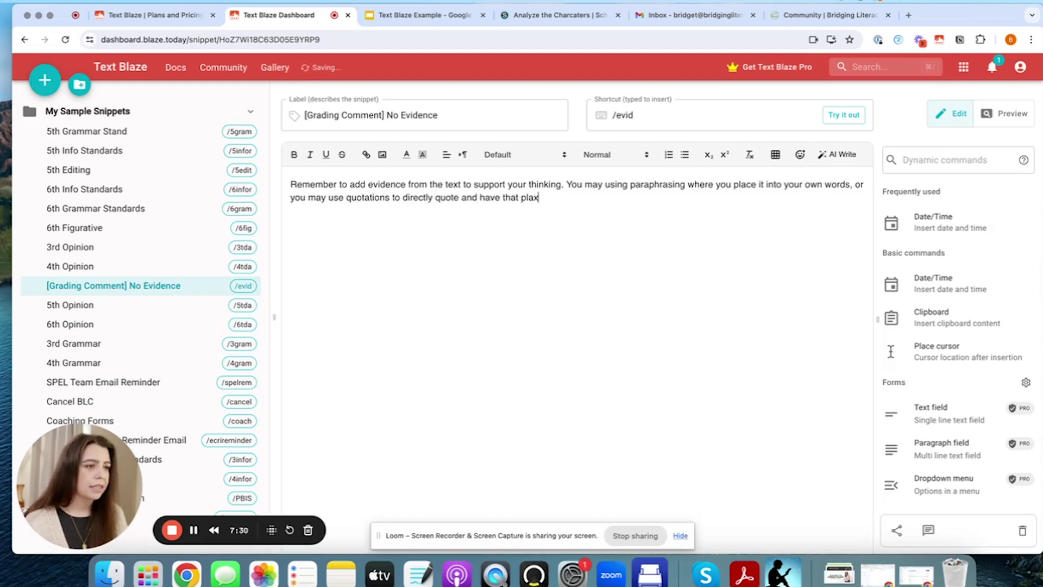
{"action": "key", "text": "BackSpace"}
{"action": "type", "text": "ced in quo"}
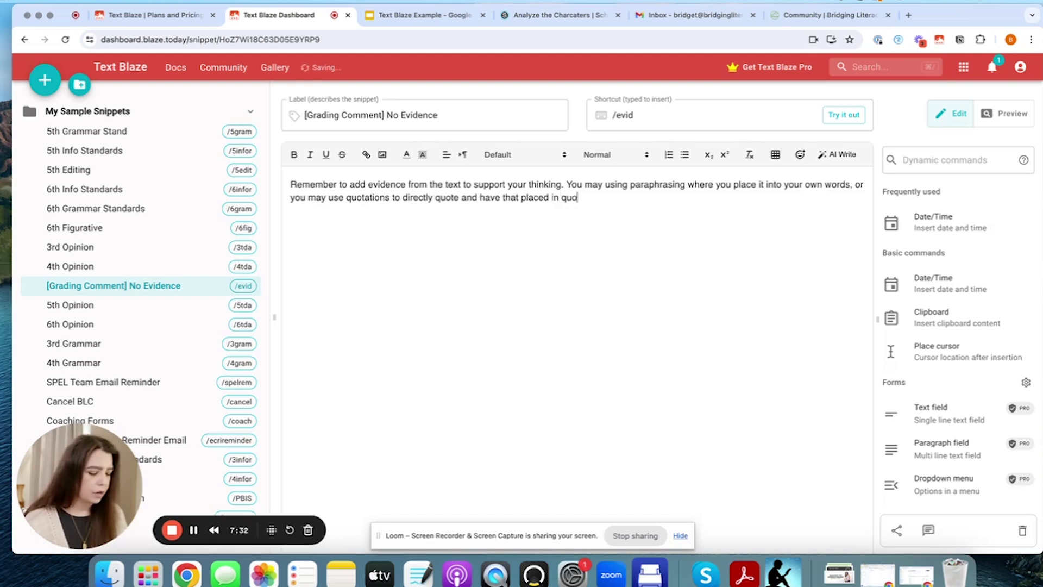
{"action": "type", "text": "tation marks. "}
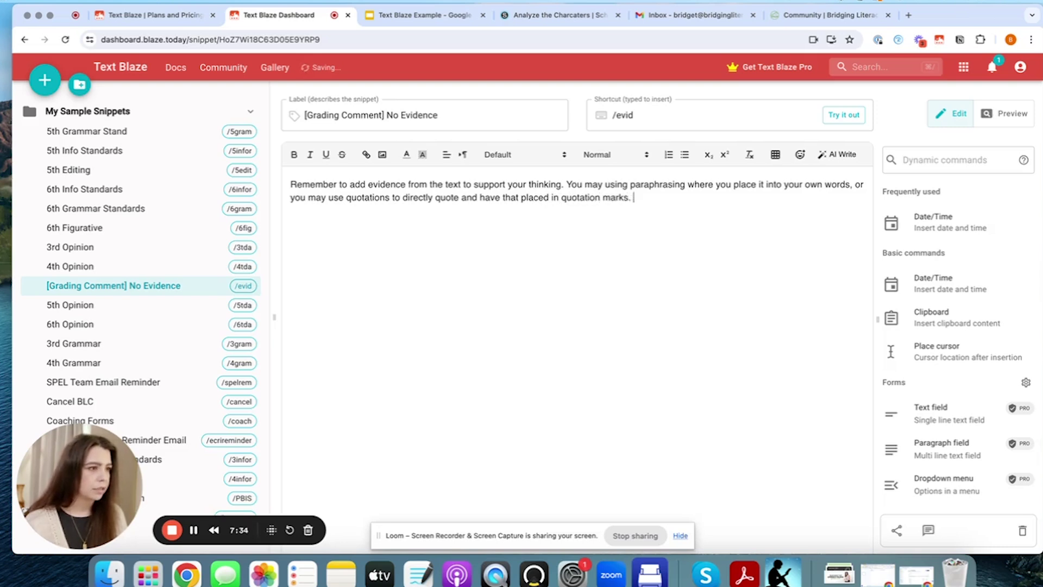
{"action": "type", "text": "Please"}
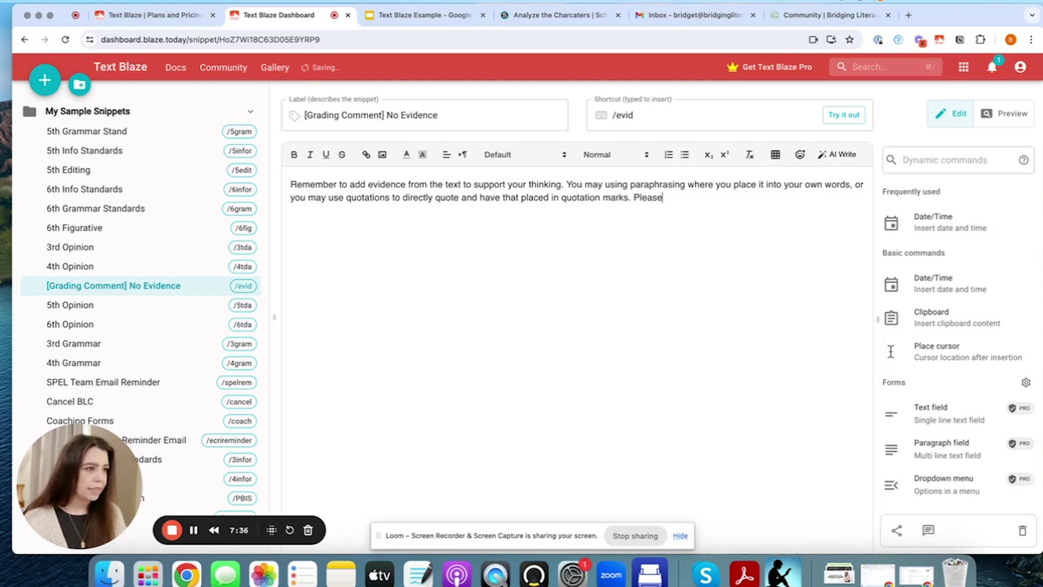
{"action": "type", "text": " add, add an"}
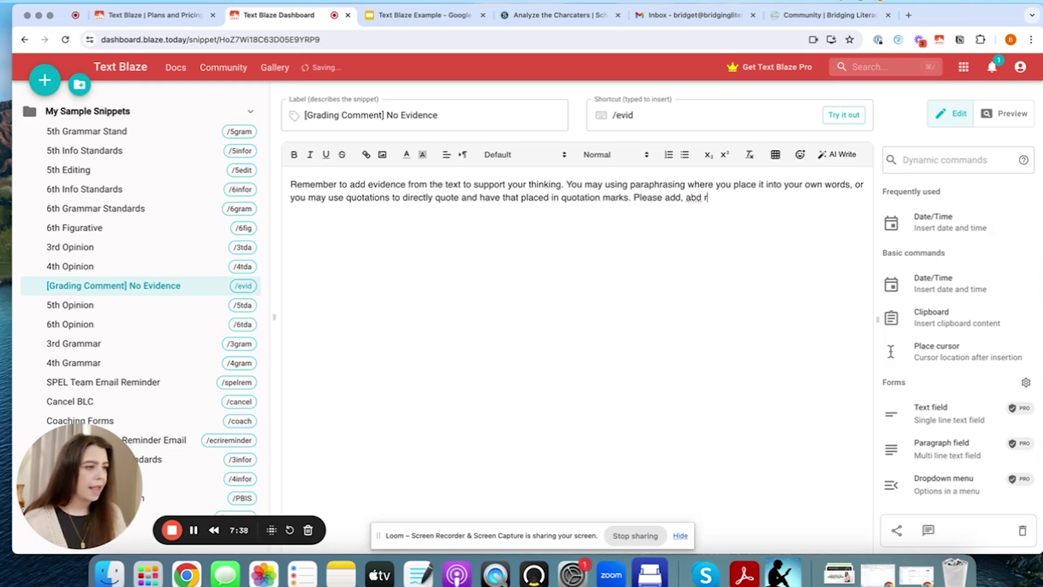
{"action": "key", "text": "BackSpace"}
{"action": "key", "text": "BackSpace"}
{"action": "key", "text": "BackSpace"}
{"action": "key", "text": "BackSpace"}
{"action": "key", "text": "BackSpace"}
{"action": "type", "text": "nd re"}
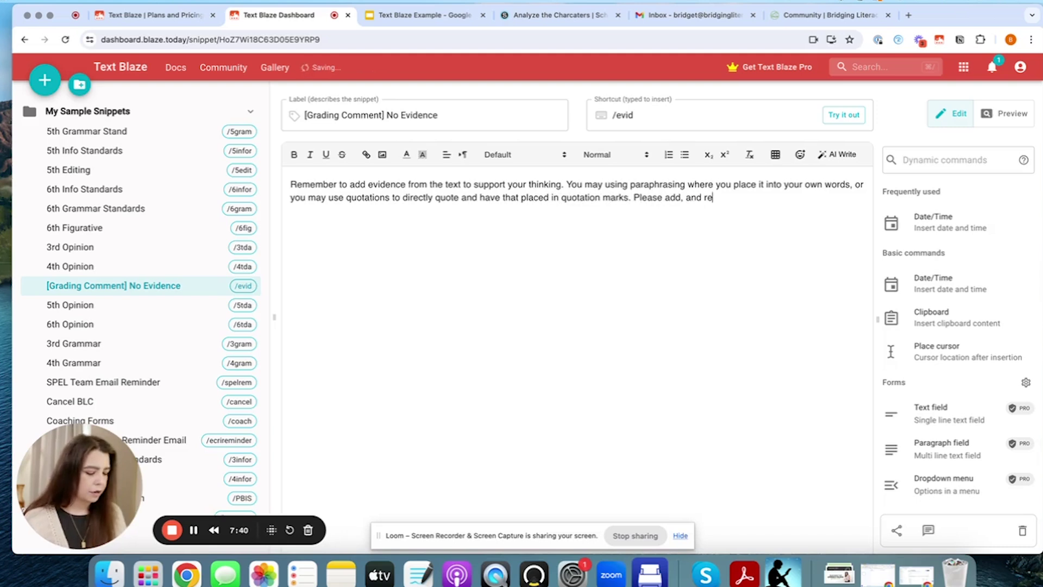
{"action": "type", "text": "submit."}
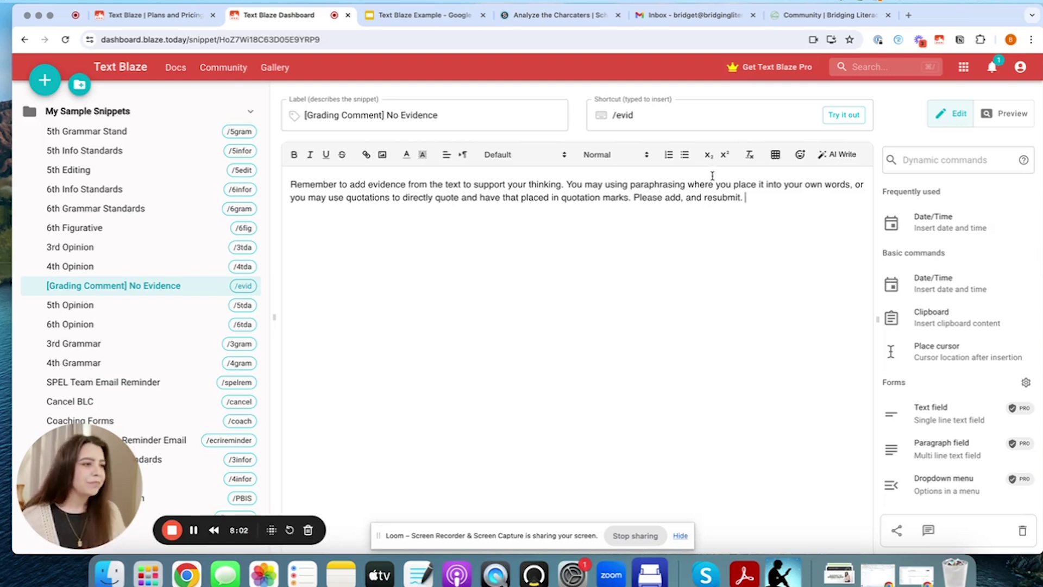
- Glance at the 5th Opinion snippet, return to No Evidence, then go to the Schoology discussion
{"action": "left_click", "coordinate": [139, 308]}
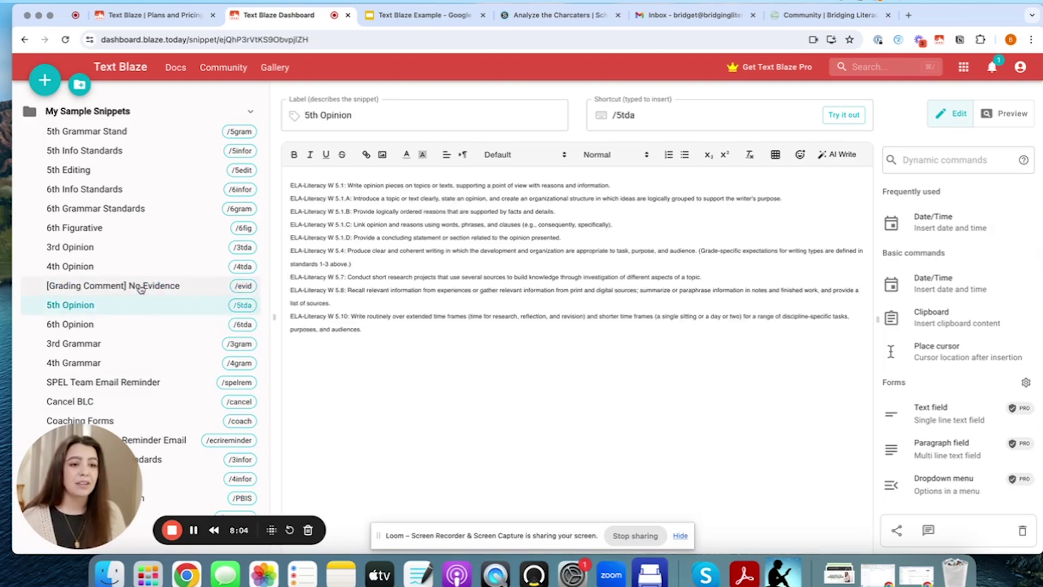
{"action": "left_click", "coordinate": [139, 286]}
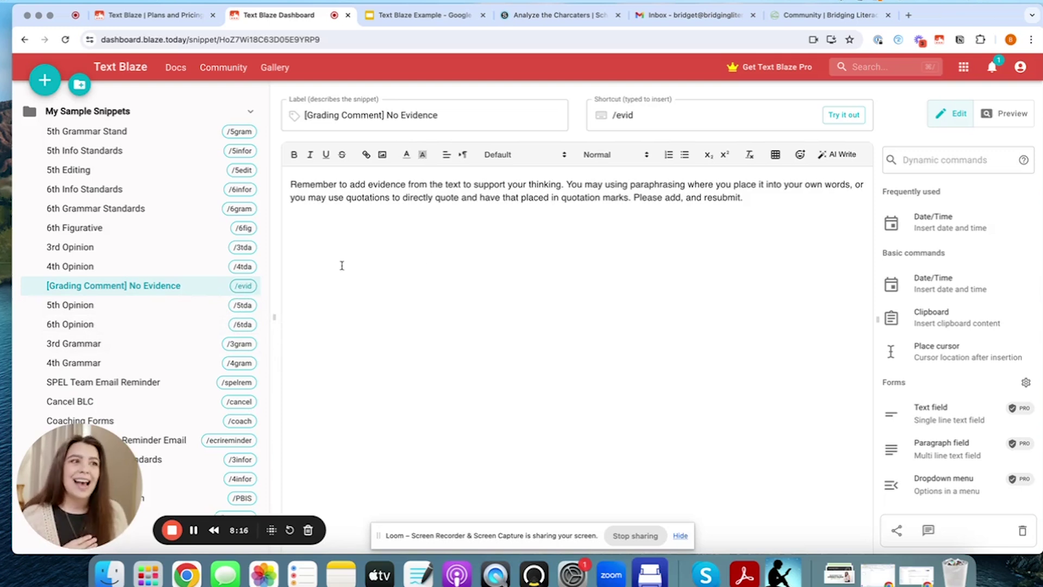
{"action": "left_click", "coordinate": [549, 15]}
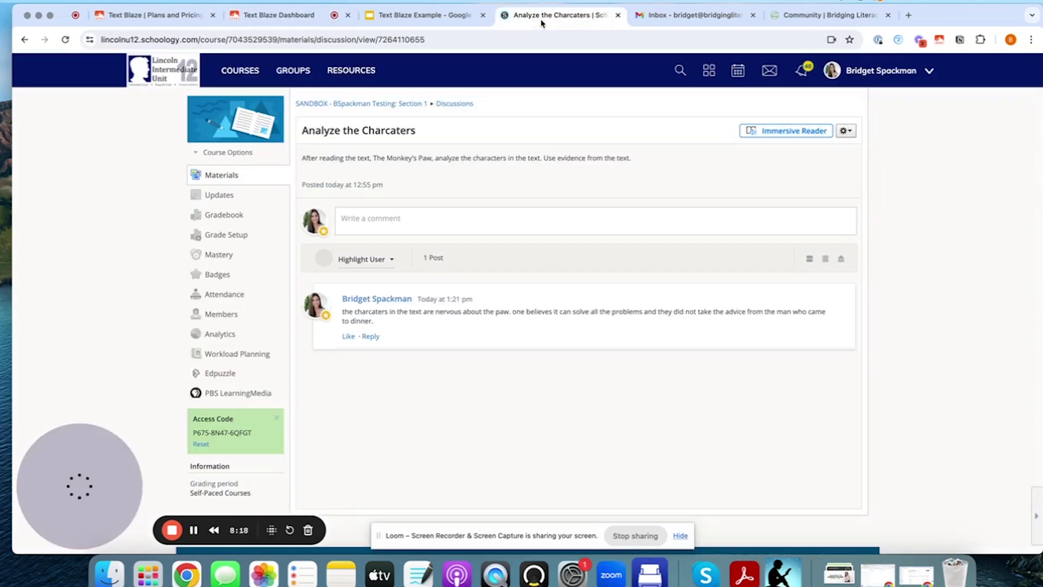
- Start a reply to the student's post and type /ev to expand the evidence-reminder feedback
{"action": "left_click", "coordinate": [371, 338]}
{"action": "left_click", "coordinate": [381, 377]}
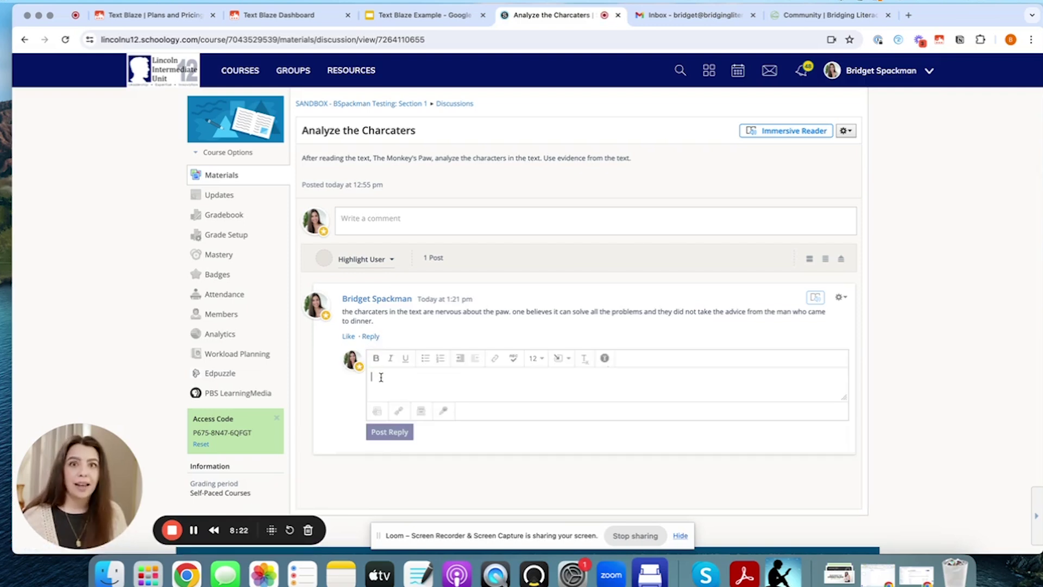
{"action": "type", "text": "/evid"}
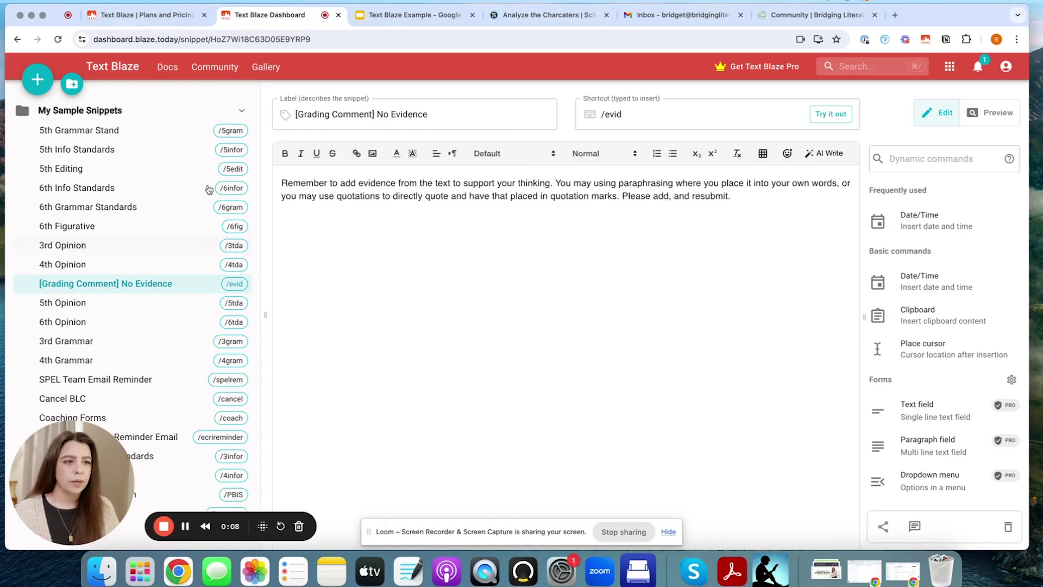
- Create a new snippet and replace its default label with 'Team Meeting Reminder'
{"action": "left_click", "coordinate": [38, 80]}
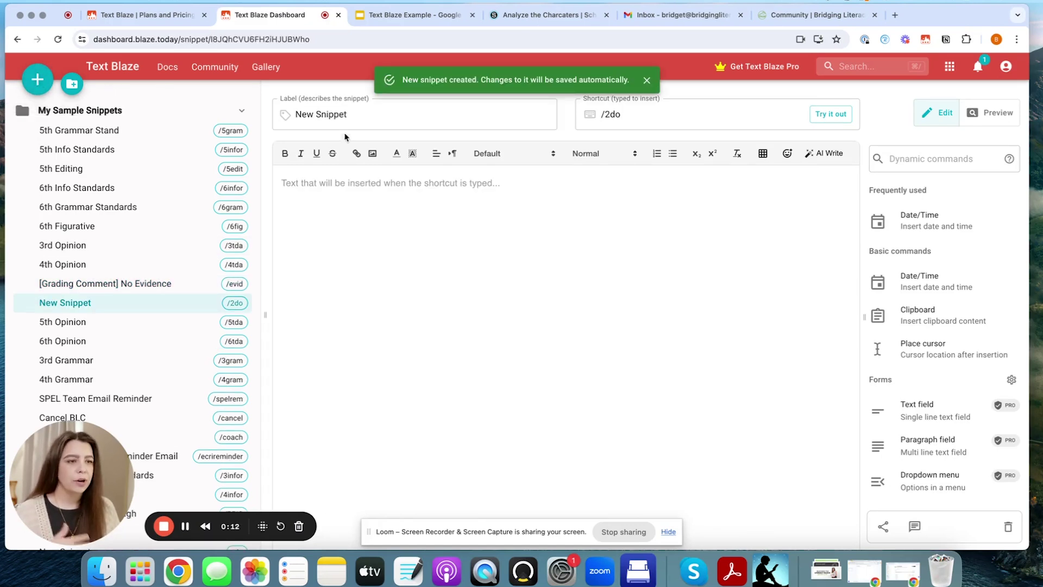
{"action": "left_click", "coordinate": [356, 113]}
{"action": "left_click_drag", "start_coordinate": [355, 113], "coordinate": [285, 115]}
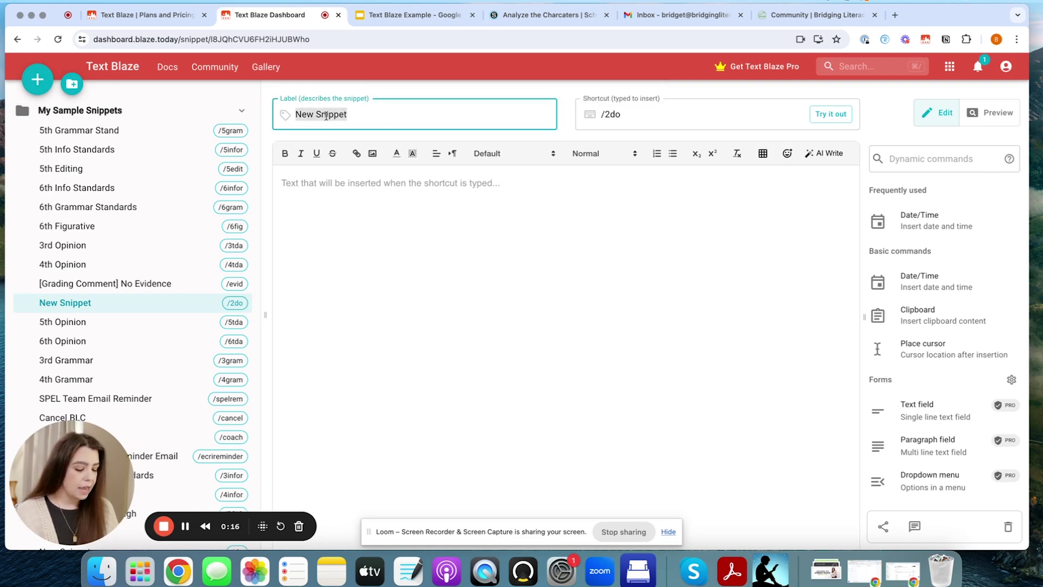
{"action": "type", "text": "Team Meetoin"}
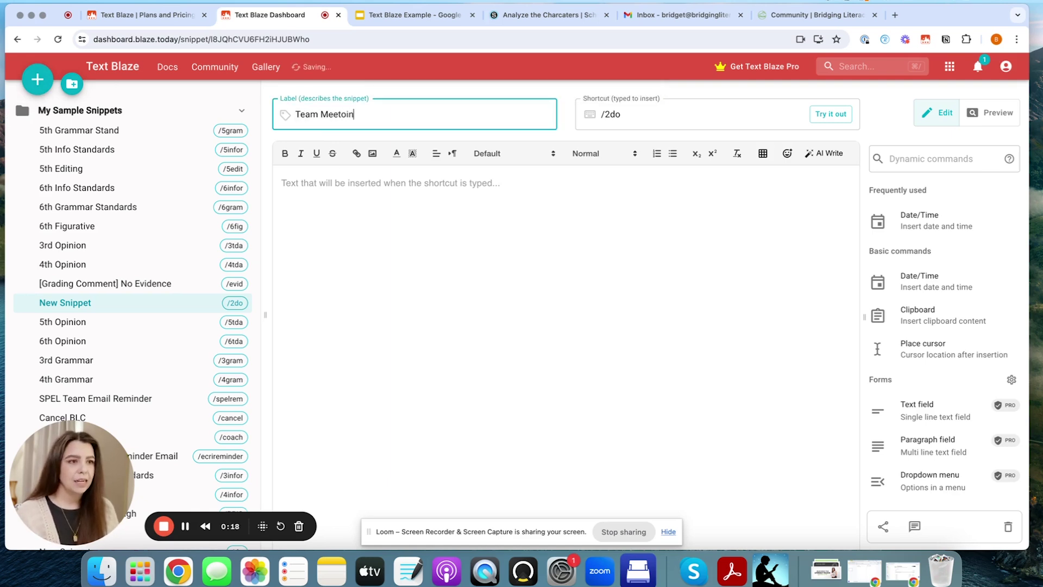
{"action": "key", "text": "BackSpace"}
{"action": "key", "text": "BackSpace"}
{"action": "key", "text": "BackSpace"}
{"action": "type", "text": "ing "}
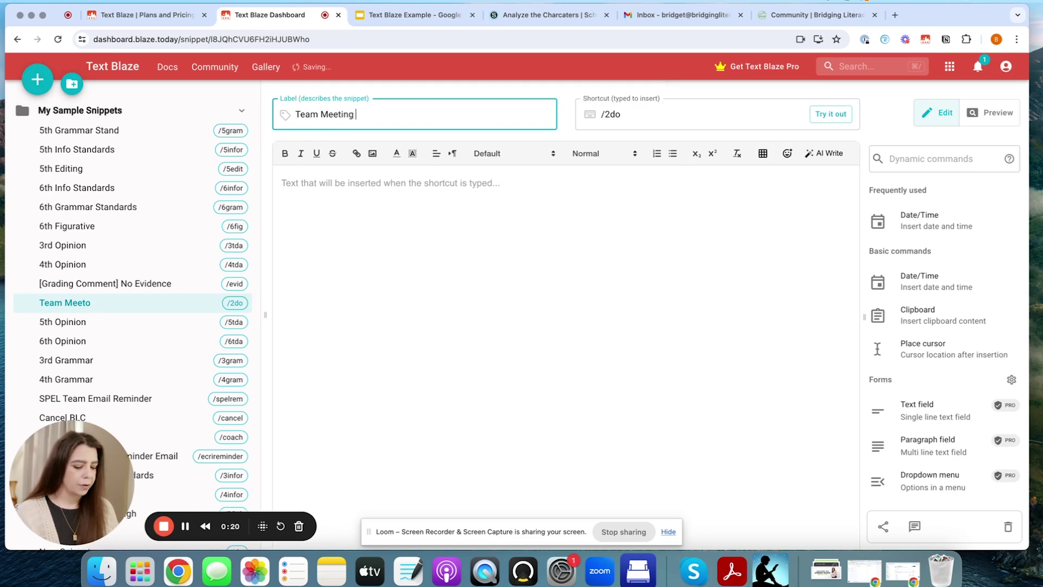
{"action": "type", "text": "Reminder"}
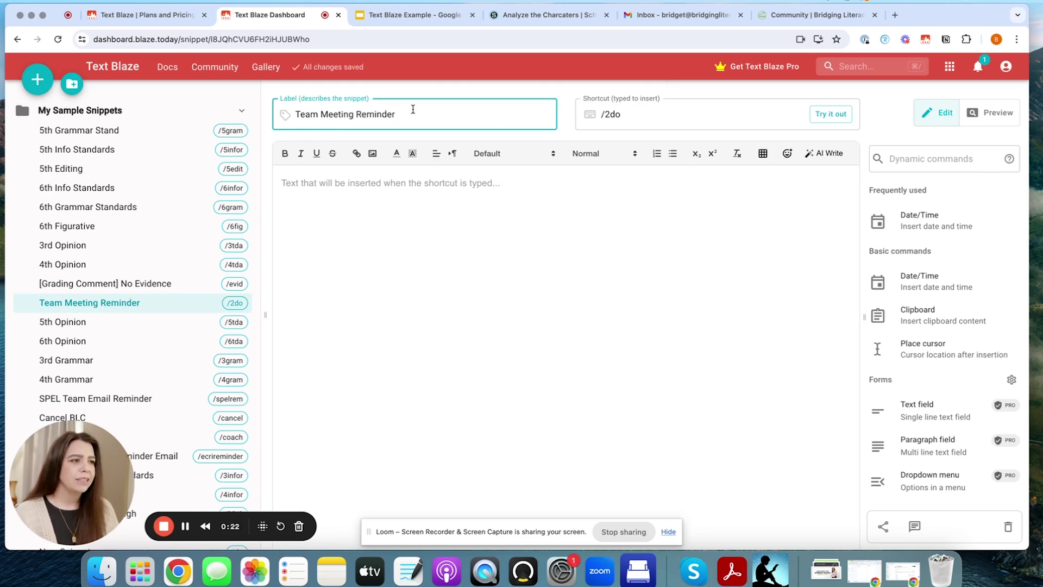
{"action": "left_click", "coordinate": [633, 116]}
- Replace '2do' with 'team' so the snippet's shortcut becomes /team
{"action": "left_click_drag", "start_coordinate": [622, 116], "coordinate": [607, 115]}
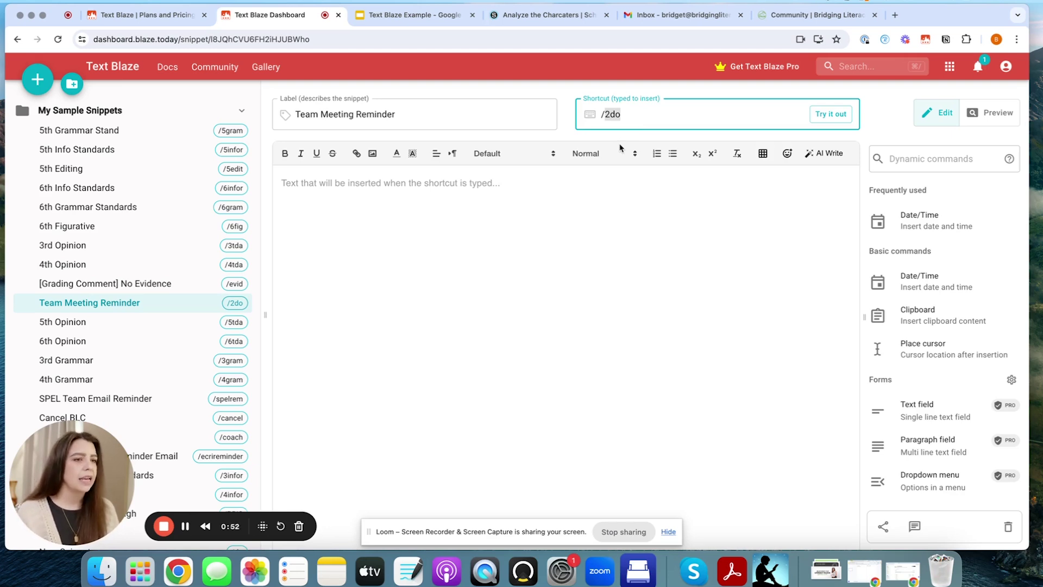
{"action": "type", "text": "team"}
{"action": "left_click", "coordinate": [574, 209]}
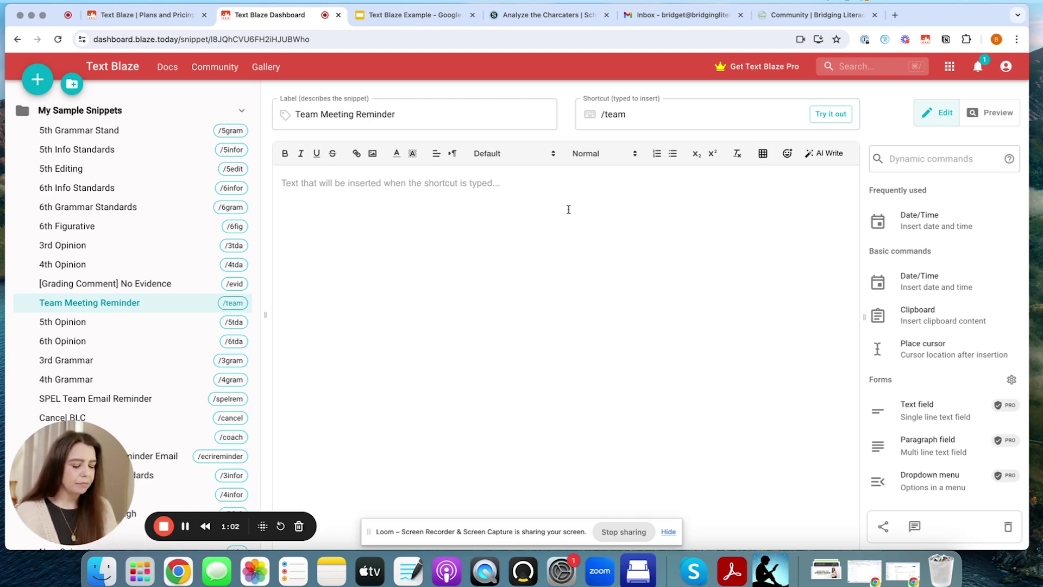
- Type 'Hey team!' then, on a new line, 'I hope you are all well! Reminder that on'
{"action": "type", "text": "Hey team!"}
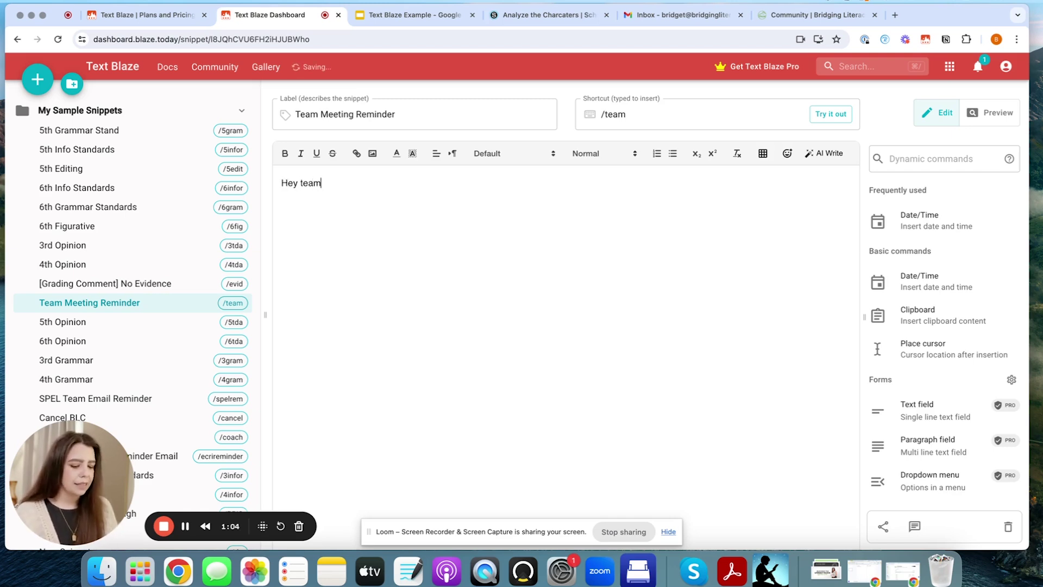
{"action": "key", "text": "Return"}
{"action": "key", "text": "Return"}
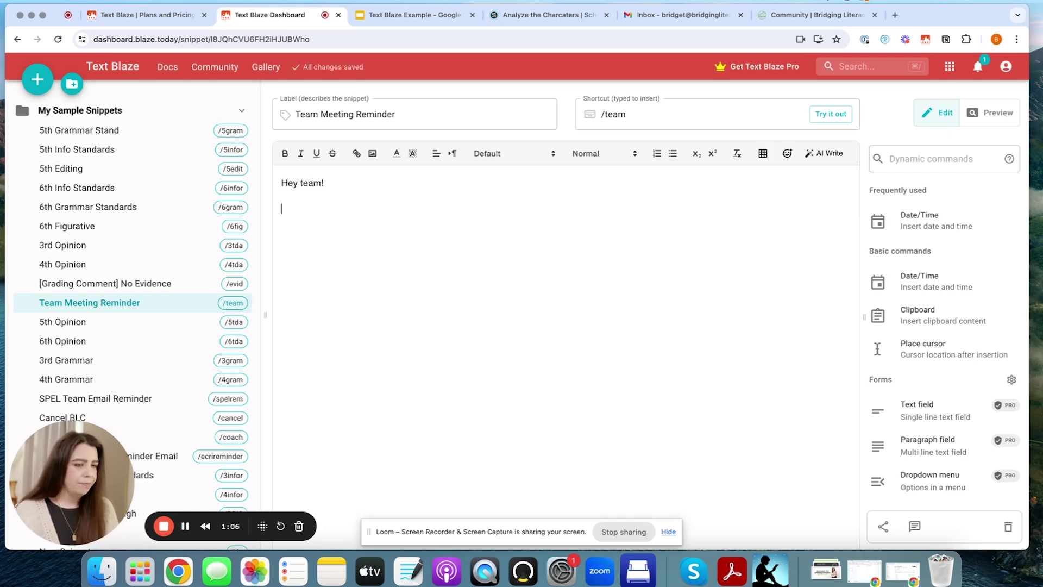
{"action": "type", "text": "I hope "}
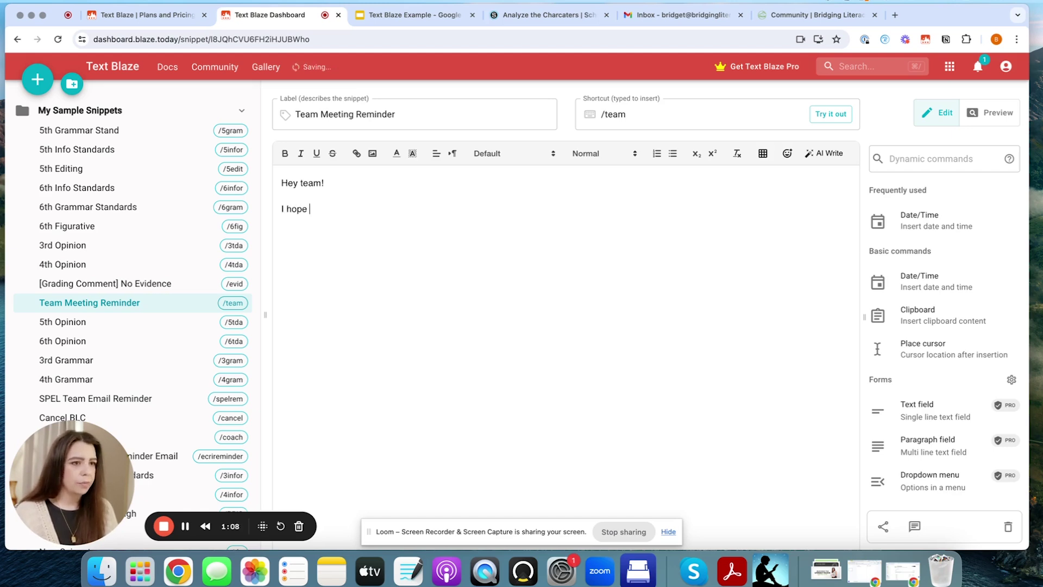
{"action": "type", "text": "you are al"}
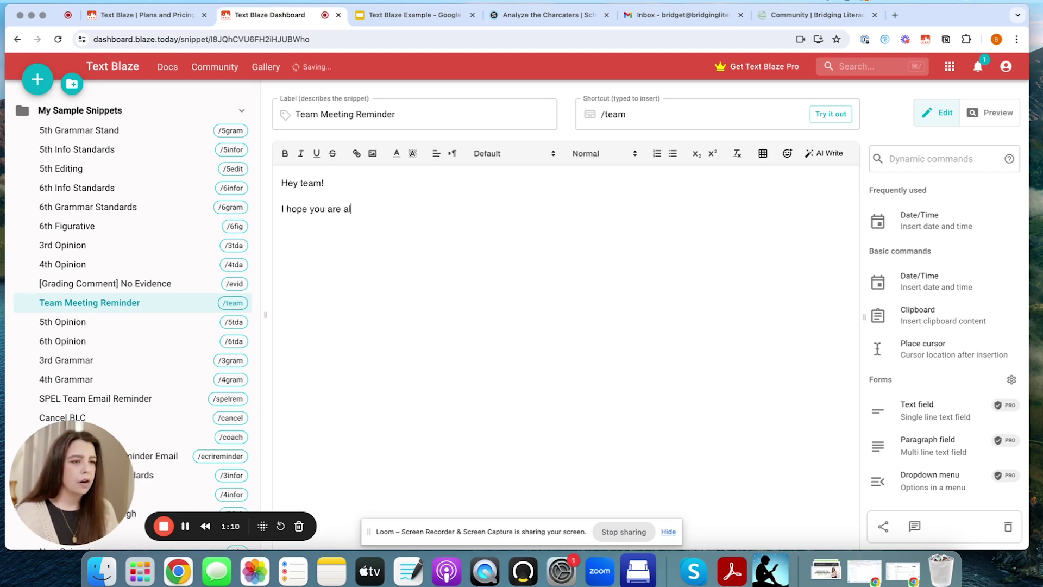
{"action": "type", "text": "l well! "}
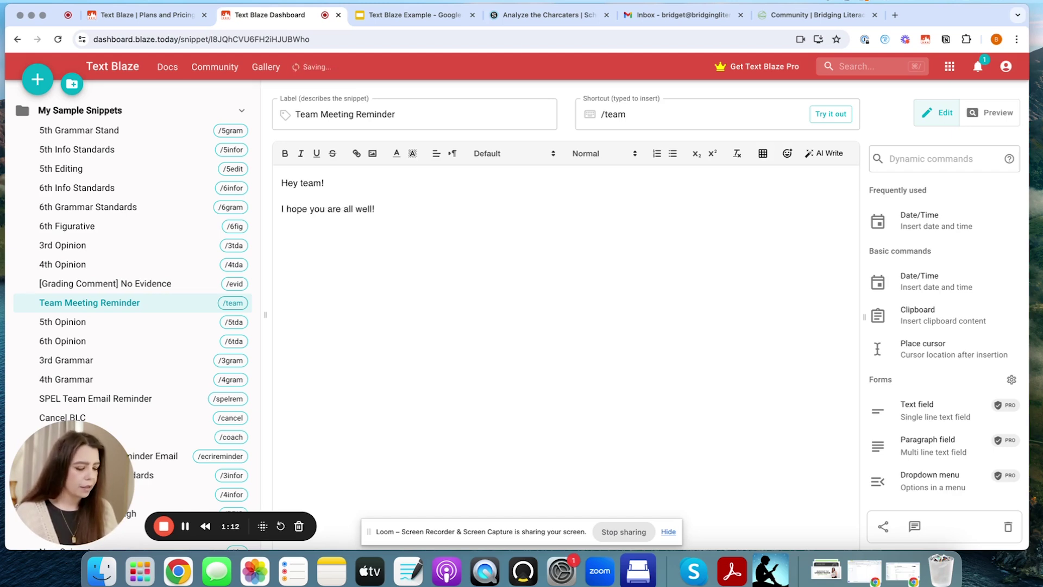
{"action": "type", "text": "Reminde"}
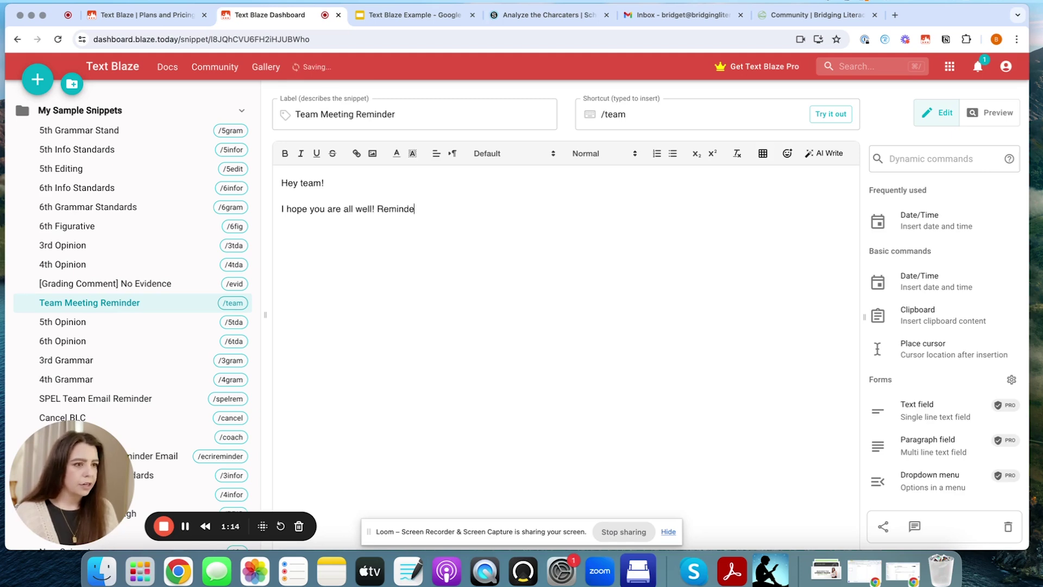
{"action": "type", "text": "r that "}
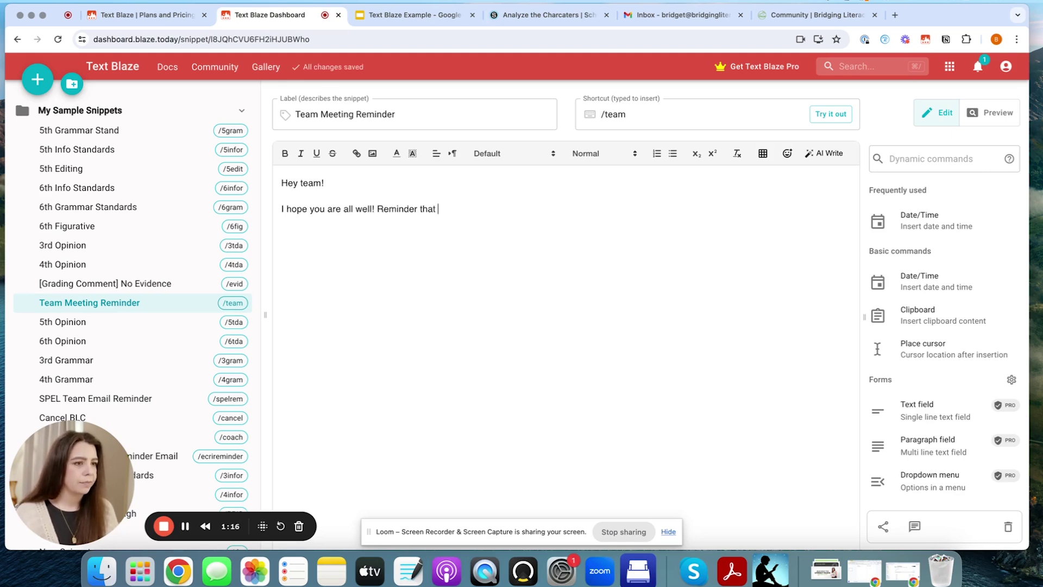
{"action": "type", "text": "on"}
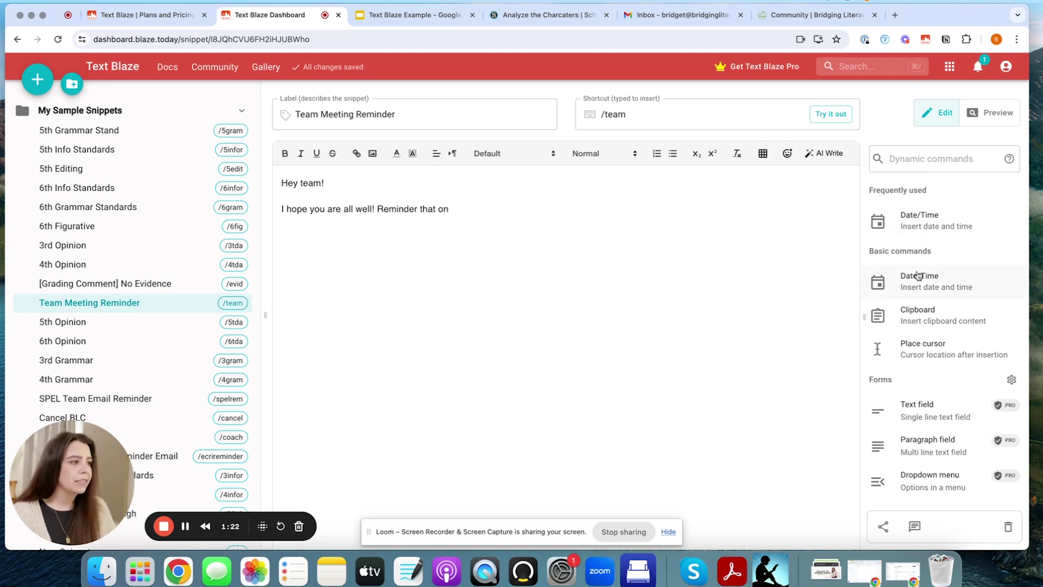
- Search the dynamic commands for 'date' to find the Date/Time field
{"action": "left_click", "coordinate": [917, 158]}
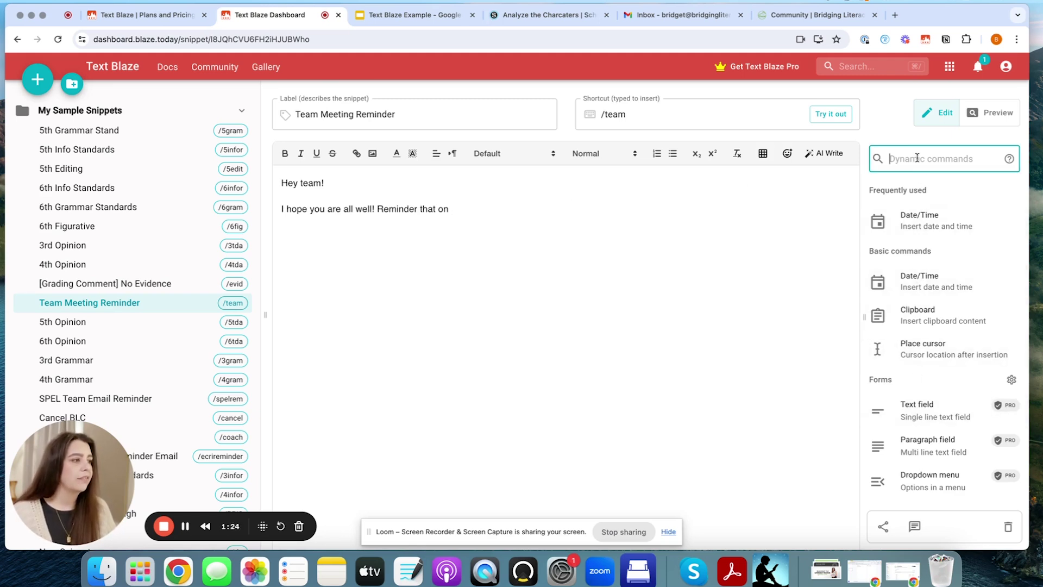
{"action": "type", "text": "date"}
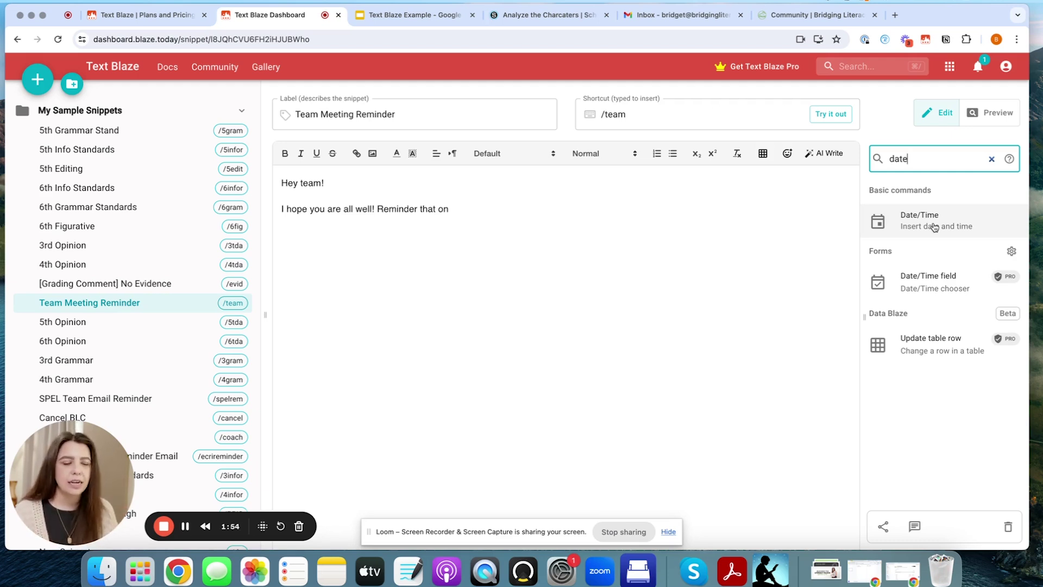
- Open the Date/Time field setup and replace the YYYY-MM-DD format with MM/DD/YYYY
{"action": "left_click", "coordinate": [931, 289]}
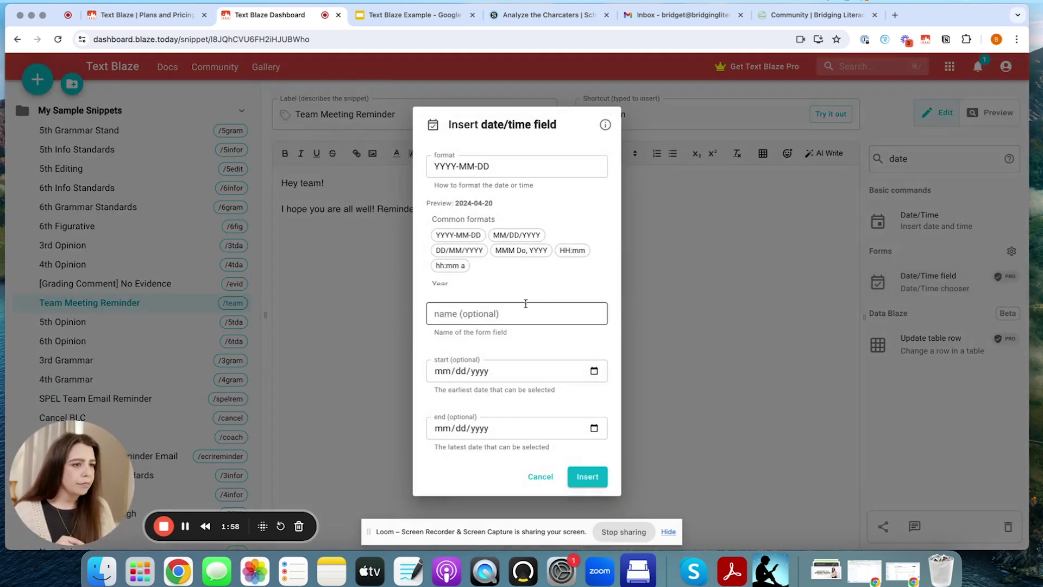
{"action": "left_click_drag", "start_coordinate": [453, 204], "coordinate": [496, 207]}
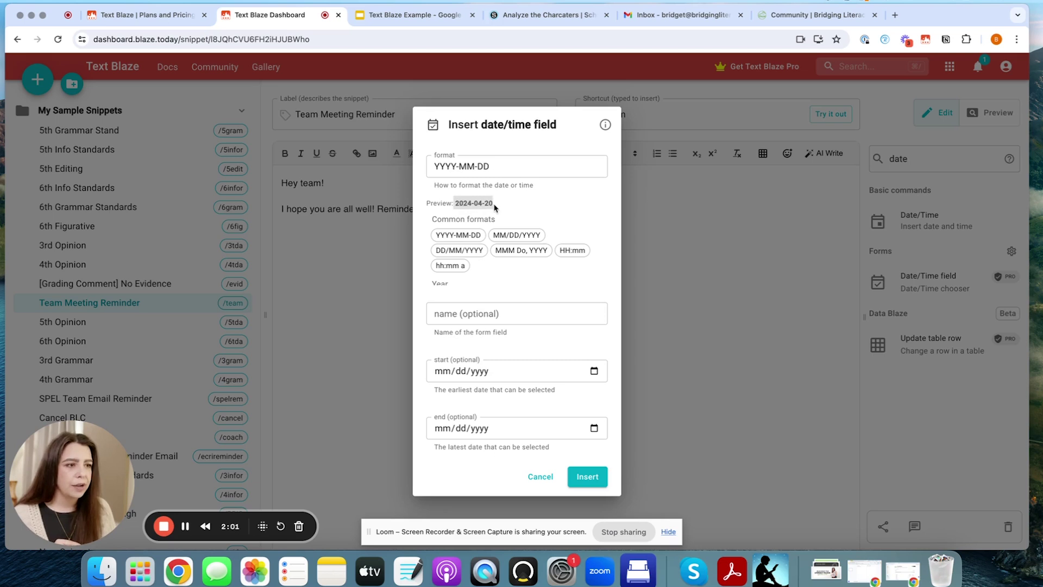
{"action": "left_click", "coordinate": [500, 238]}
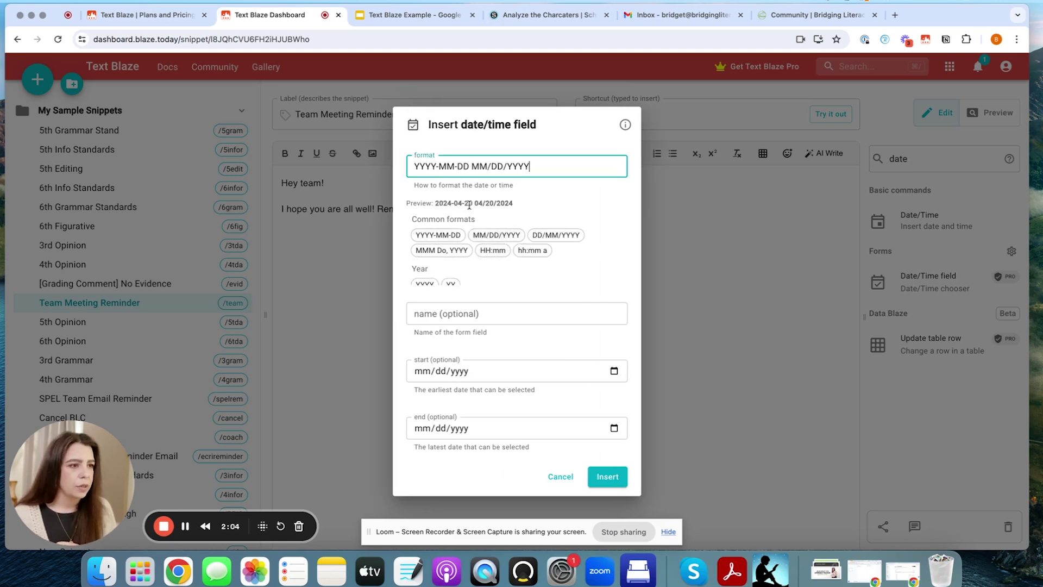
{"action": "left_click_drag", "start_coordinate": [472, 166], "coordinate": [409, 166]}
{"action": "key", "text": "BackSpace"}
{"action": "left_click", "coordinate": [505, 201]}
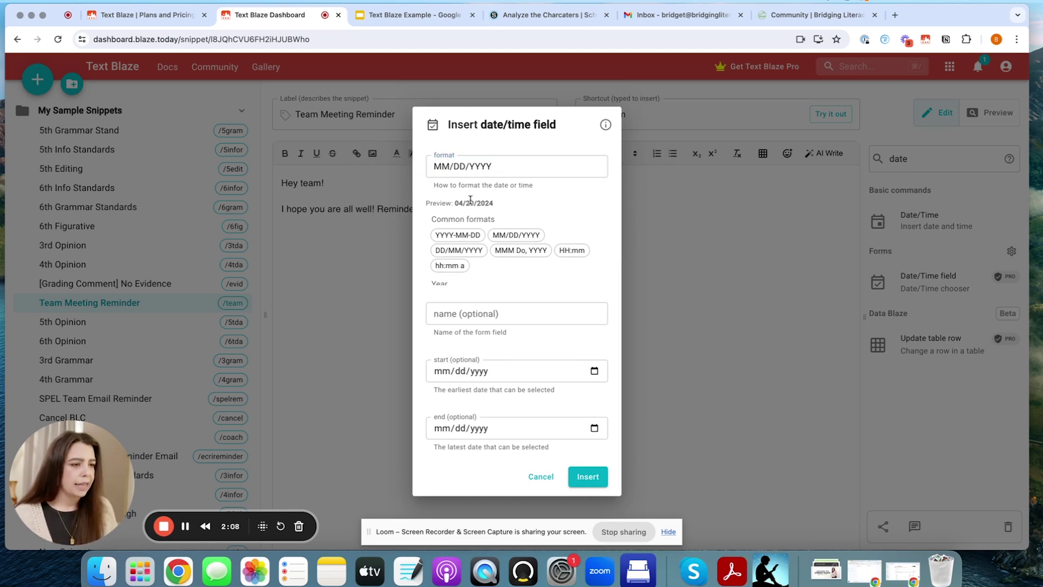
{"action": "scroll", "coordinate": [494, 274], "scroll_direction": "down", "scroll_amount": 3}
{"action": "scroll", "coordinate": [496, 274], "scroll_direction": "down", "scroll_amount": 3}
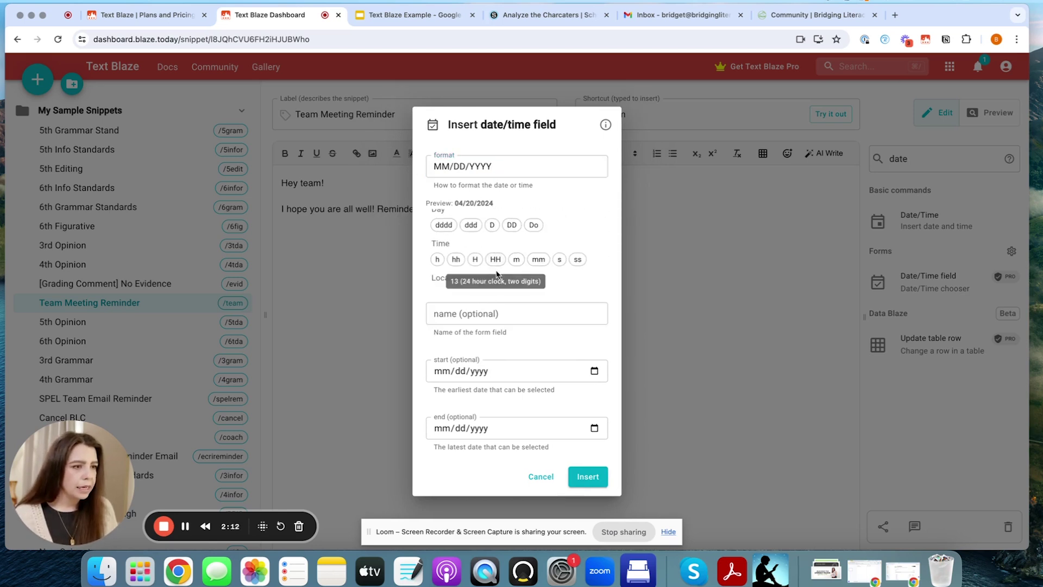
- Extend the format to 'MM/DD/YYYY @ h:m', previewing 04/20/2024 @ 3:21
{"action": "left_click", "coordinate": [511, 165]}
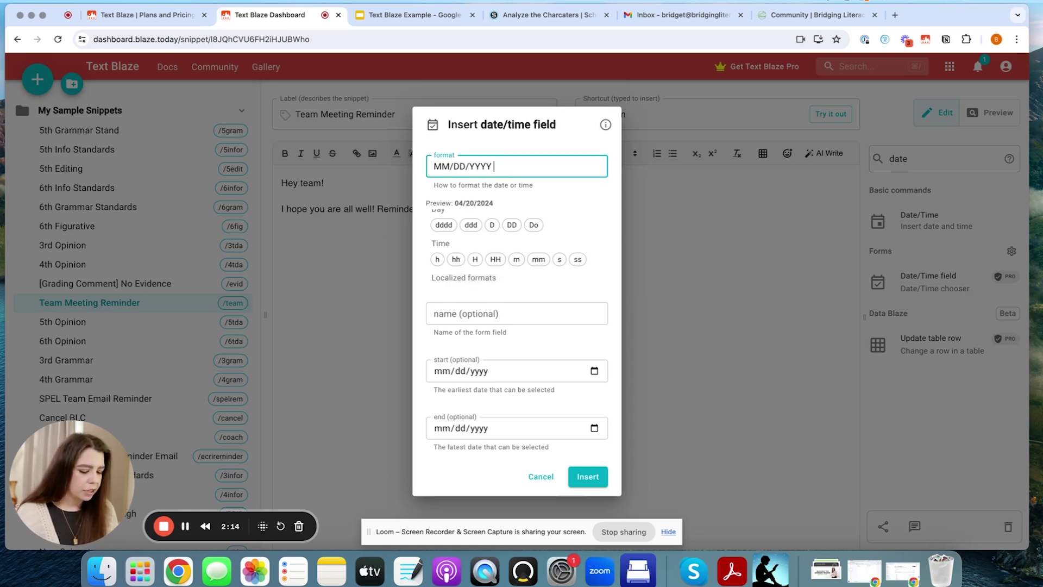
{"action": "type", "text": "@"}
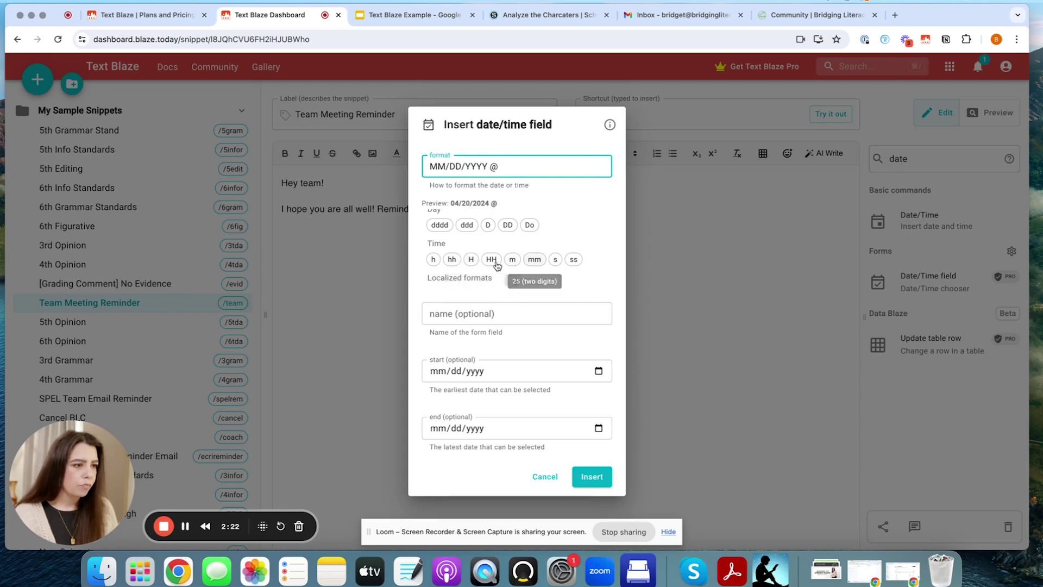
{"action": "left_click", "coordinate": [434, 261]}
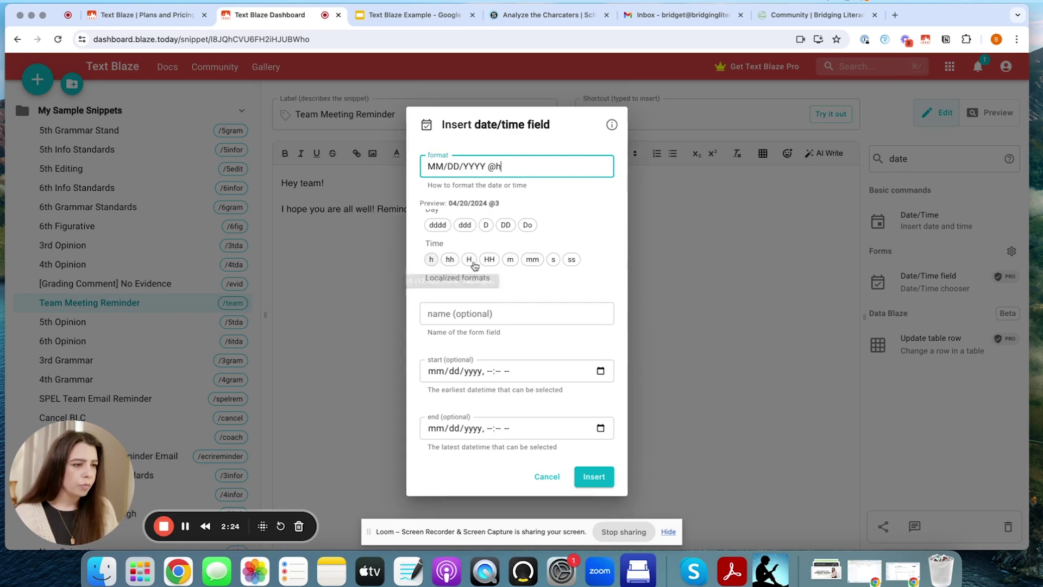
{"action": "type", "text": ":"}
{"action": "left_click", "coordinate": [511, 261]}
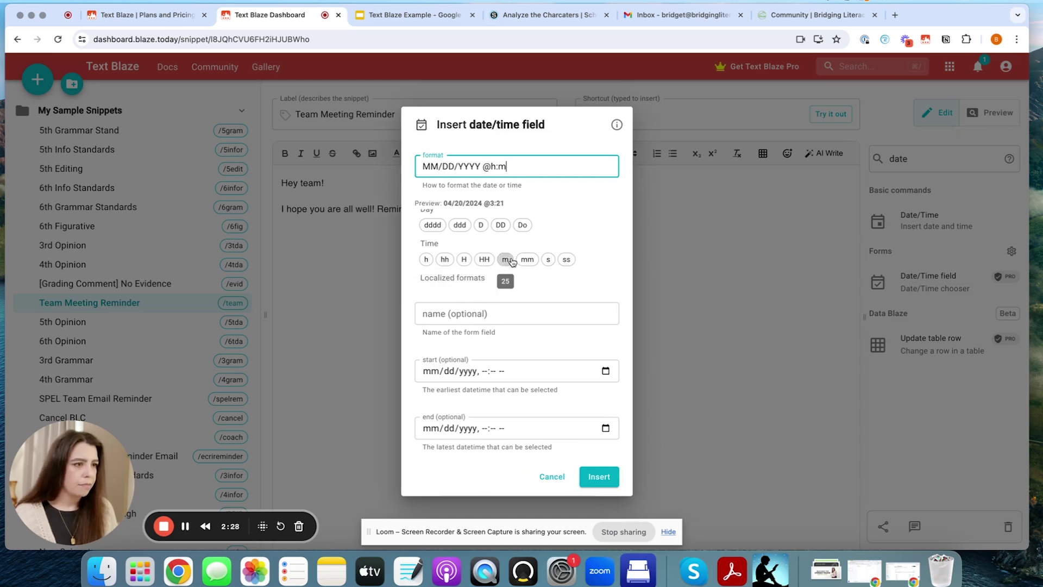
{"action": "left_click", "coordinate": [491, 167]}
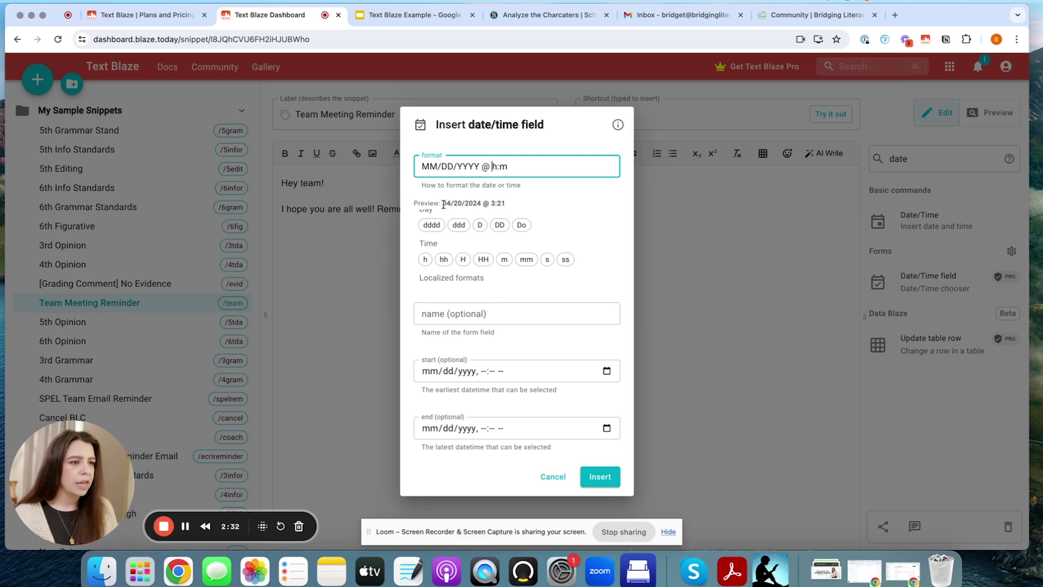
{"action": "left_click_drag", "start_coordinate": [442, 204], "coordinate": [510, 208]}
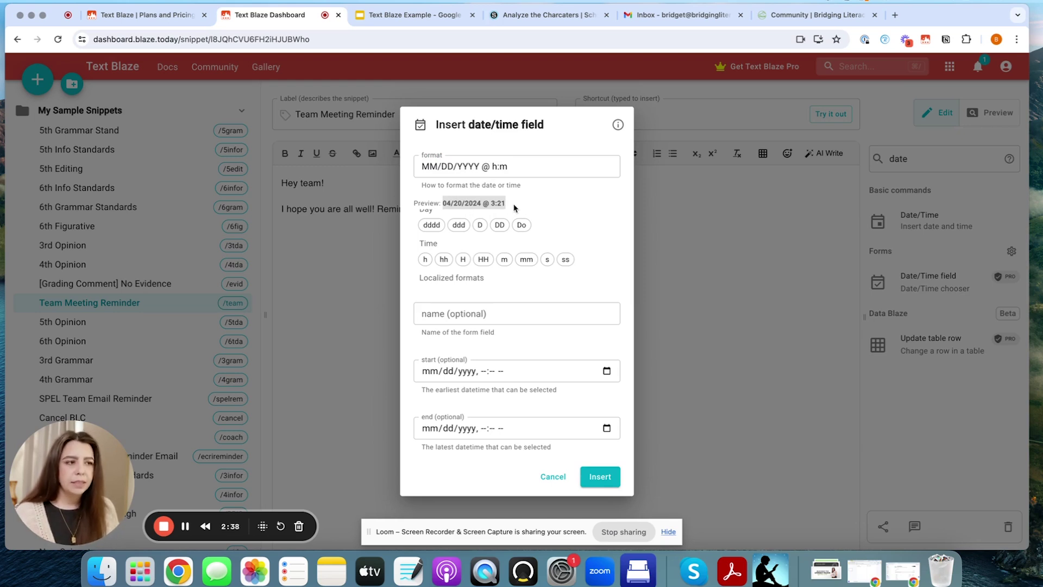
{"action": "left_click", "coordinate": [549, 218]}
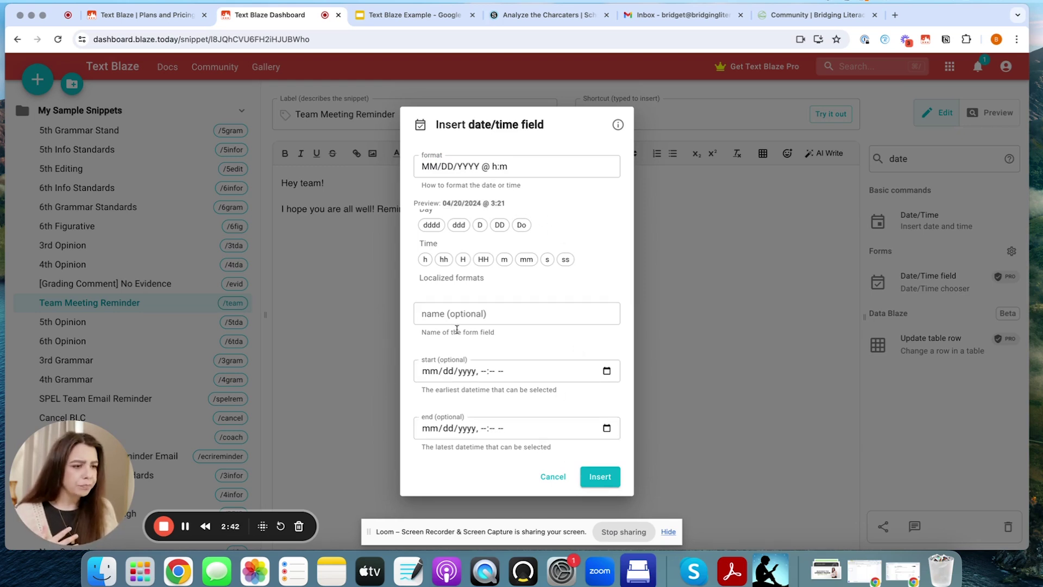
- Insert the date/time field and end the date sentence with a period
{"action": "left_click", "coordinate": [600, 477]}
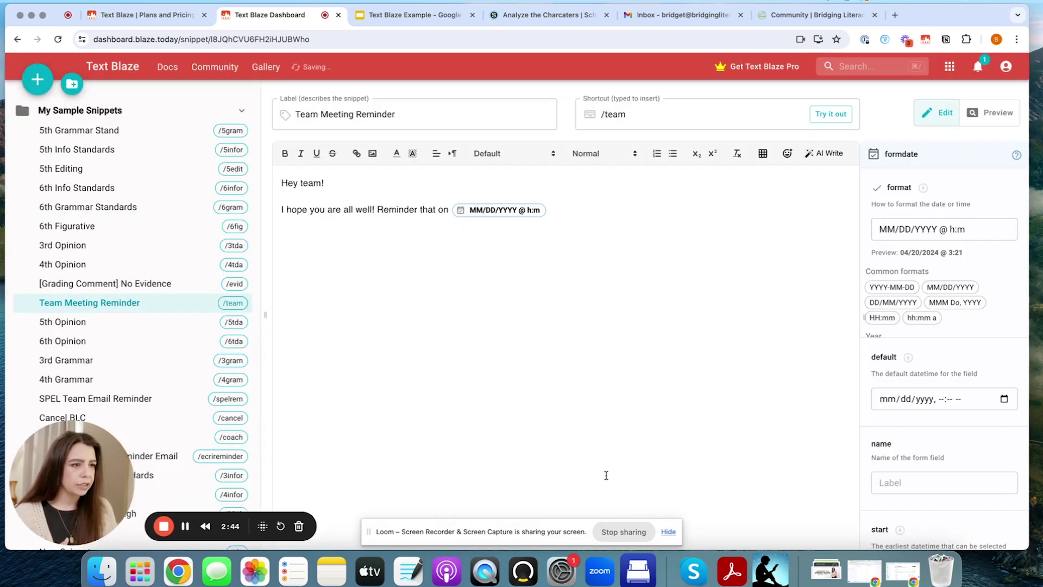
{"action": "type", "text": "."}
{"action": "key", "text": "Return"}
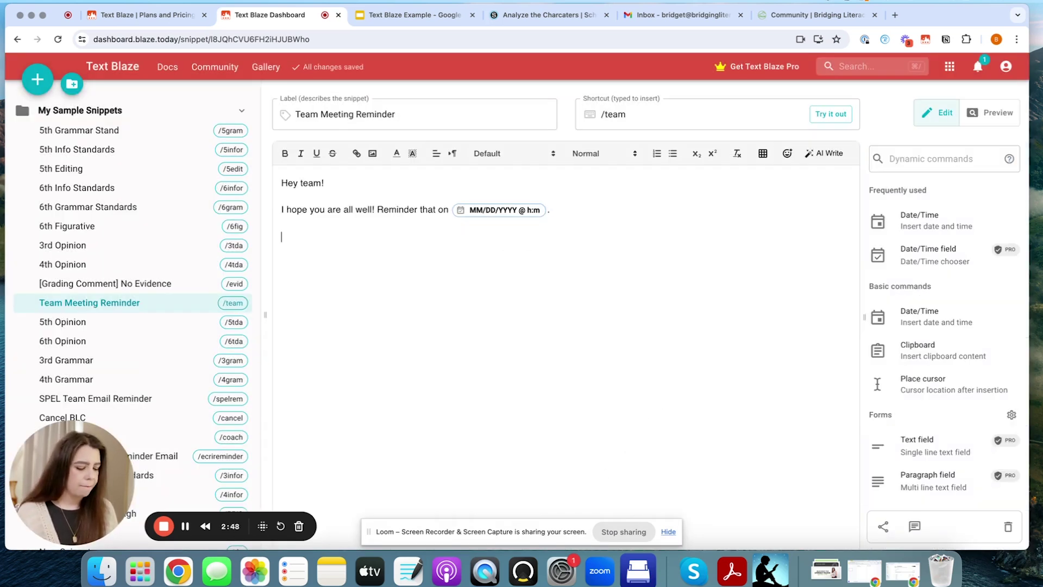
- Add a line asking the team to bring the following items to the meeting
{"action": "type", "text": "As we begin to prepare for this meeting we will"}
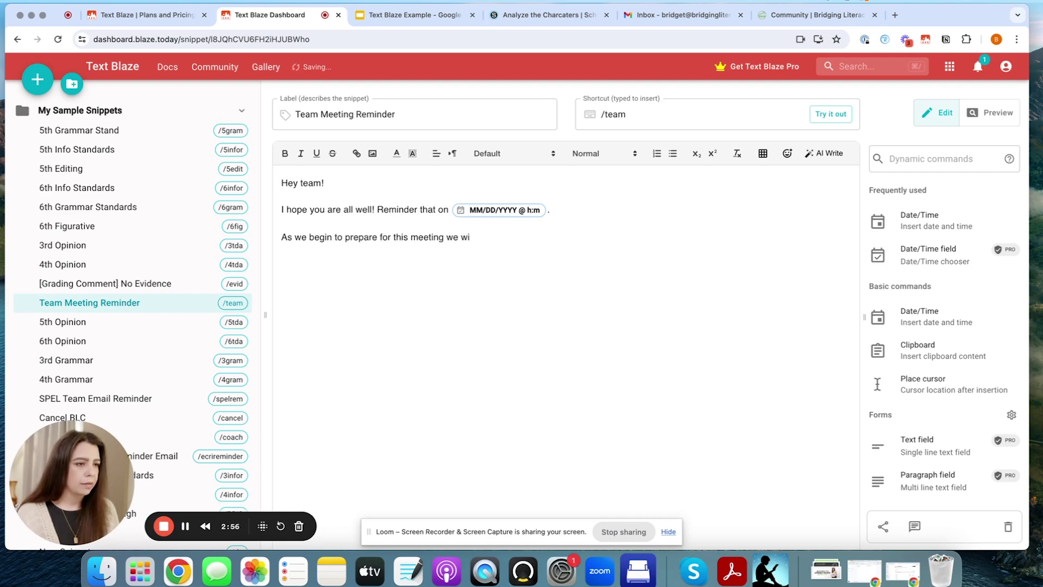
{"action": "key", "text": "BackSpace"}
{"action": "key", "text": "BackSpace"}
{"action": "key", "text": "BackSpace"}
{"action": "key", "text": "BackSpace"}
{"action": "key", "text": "BackSpace"}
{"action": "key", "text": "BackSpace"}
{"action": "type", "text": "please remem"}
{"action": "type", "text": "ber to hand"}
{"action": "key", "text": "BackSpace"}
{"action": "key", "text": "BackSpace"}
{"action": "key", "text": "BackSpace"}
{"action": "key", "text": "BackSpace"}
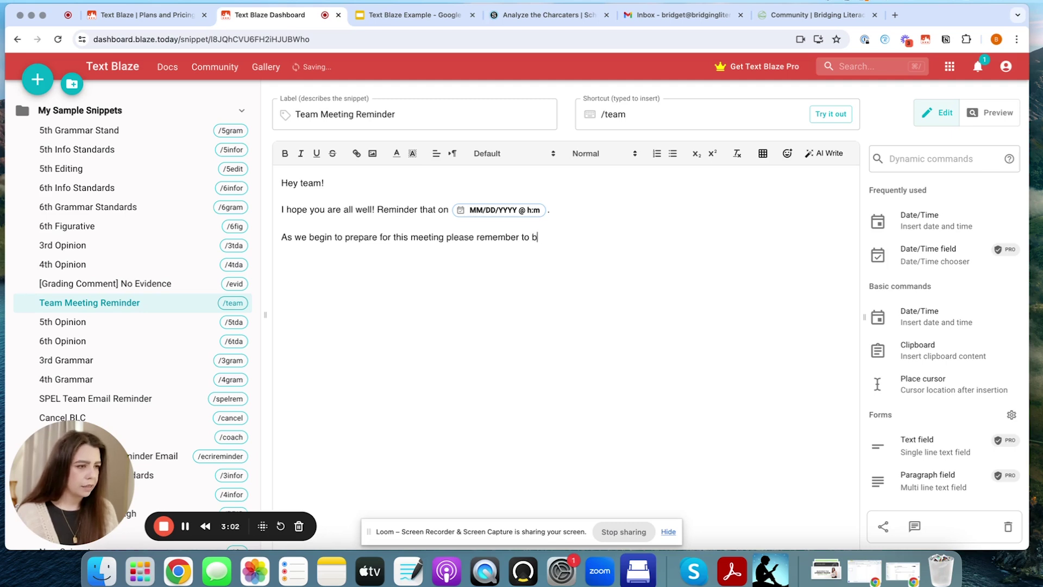
{"action": "type", "text": "ing the follow"}
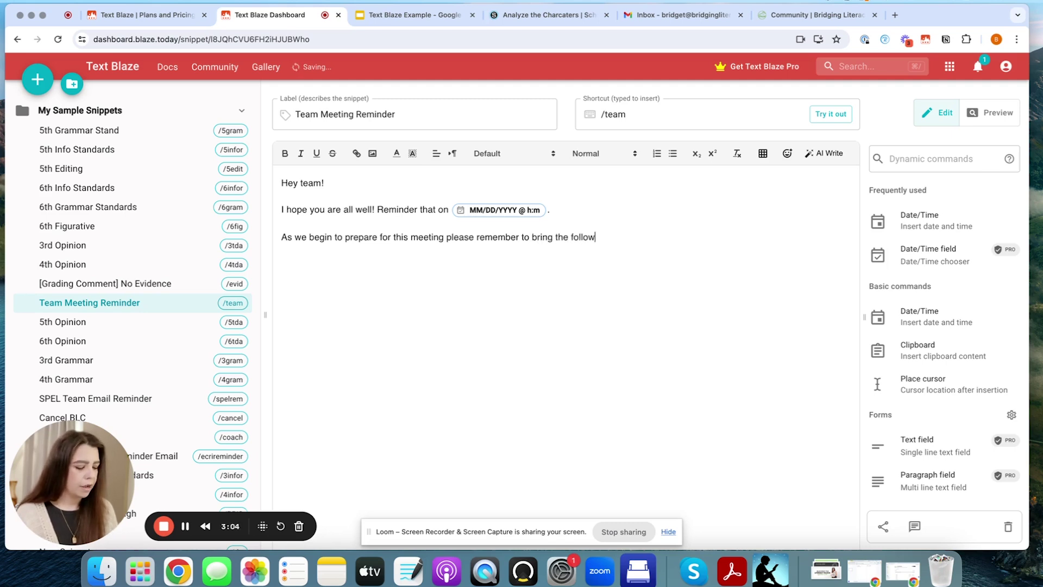
{"action": "type", "text": "ing items:"}
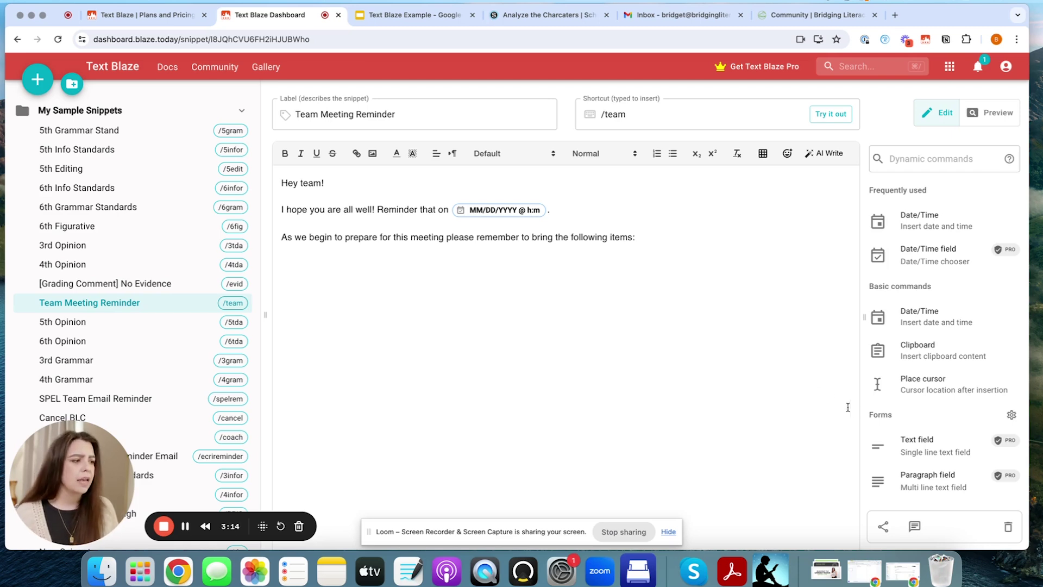
{"action": "scroll", "coordinate": [918, 364], "scroll_direction": "down", "scroll_amount": 5}
{"action": "scroll", "coordinate": [919, 363], "scroll_direction": "down", "scroll_amount": 1}
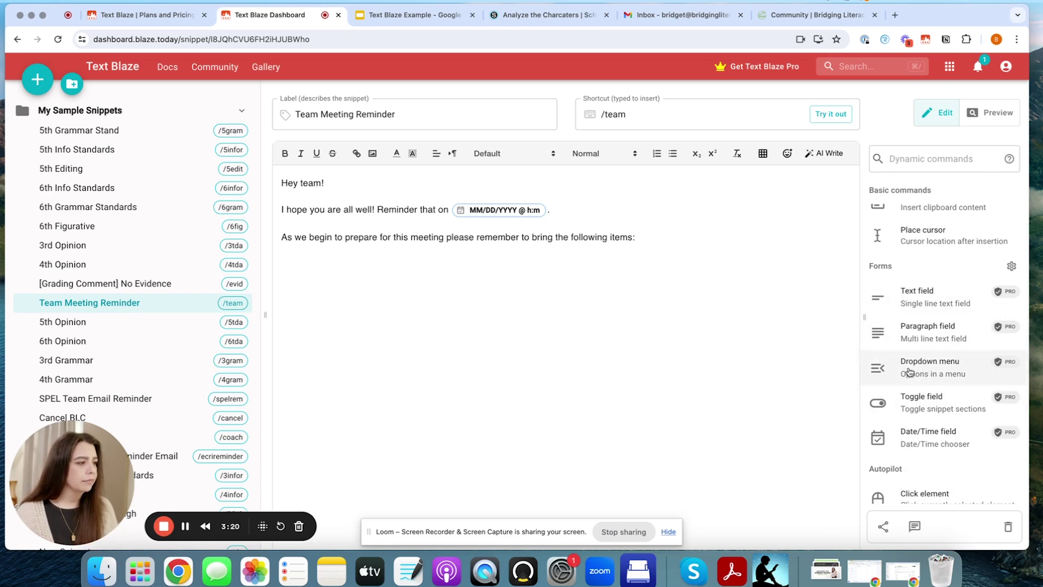
- Set the dropdown's first two options to Lesson Plan Book and Core Program
{"action": "left_click", "coordinate": [909, 374]}
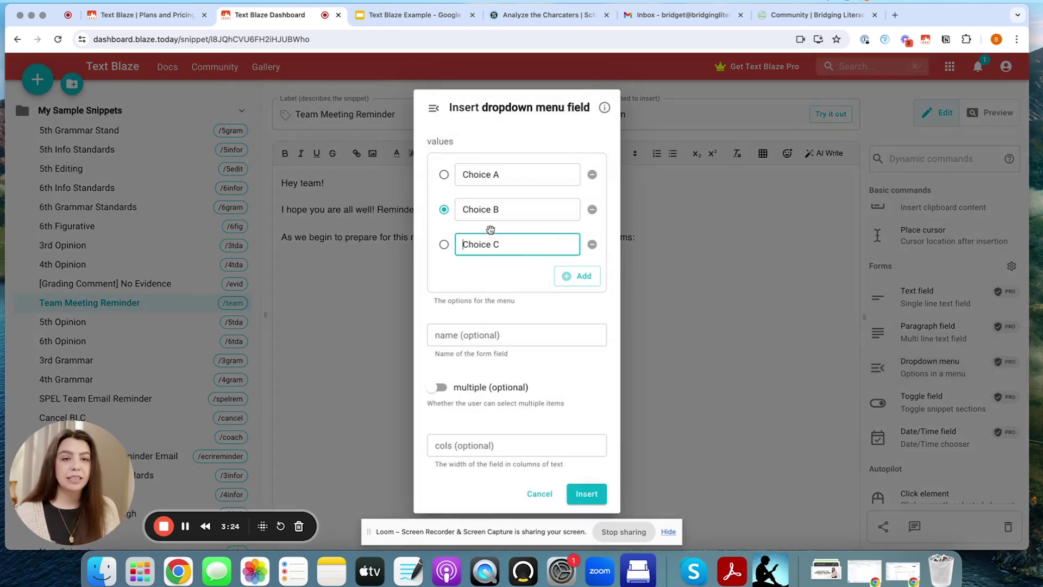
{"action": "left_click_drag", "start_coordinate": [503, 175], "coordinate": [446, 175]}
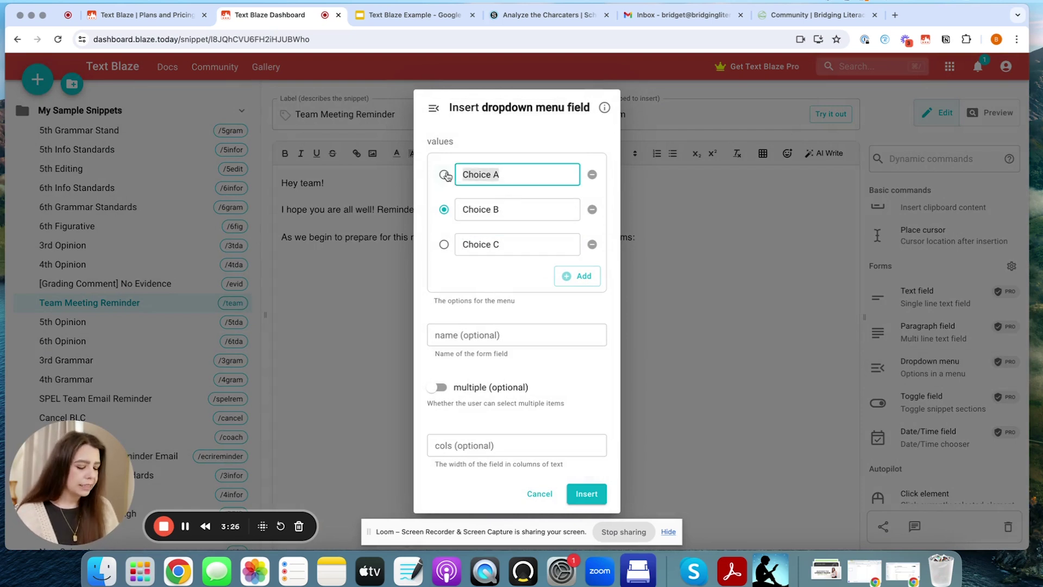
{"action": "type", "text": "Lesson"}
{"action": "key", "text": "BackSpace"}
{"action": "key", "text": "BackSpace"}
{"action": "key", "text": "BackSpace"}
{"action": "key", "text": "BackSpace"}
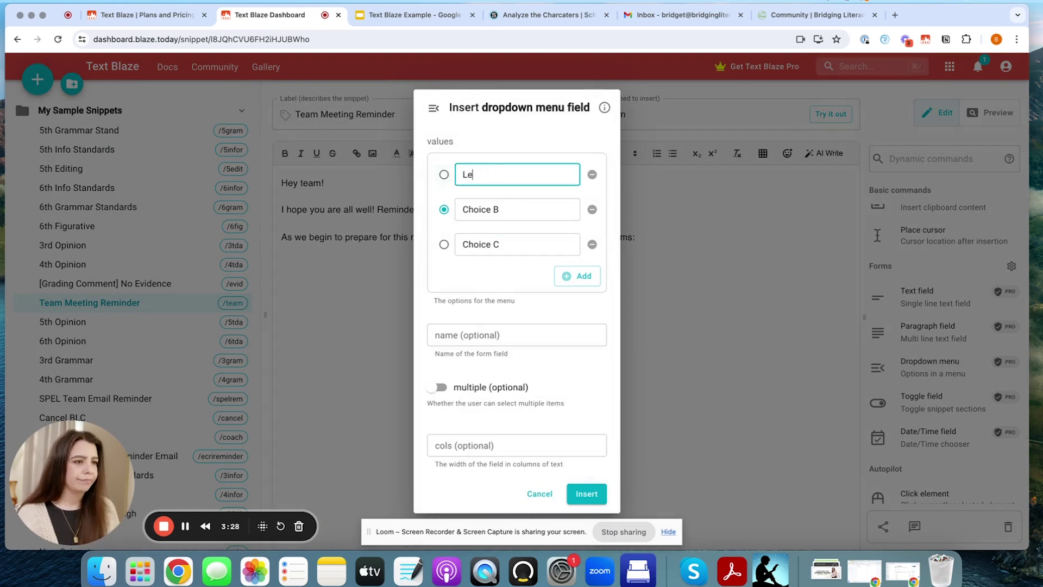
{"action": "type", "text": "sson Plan B"}
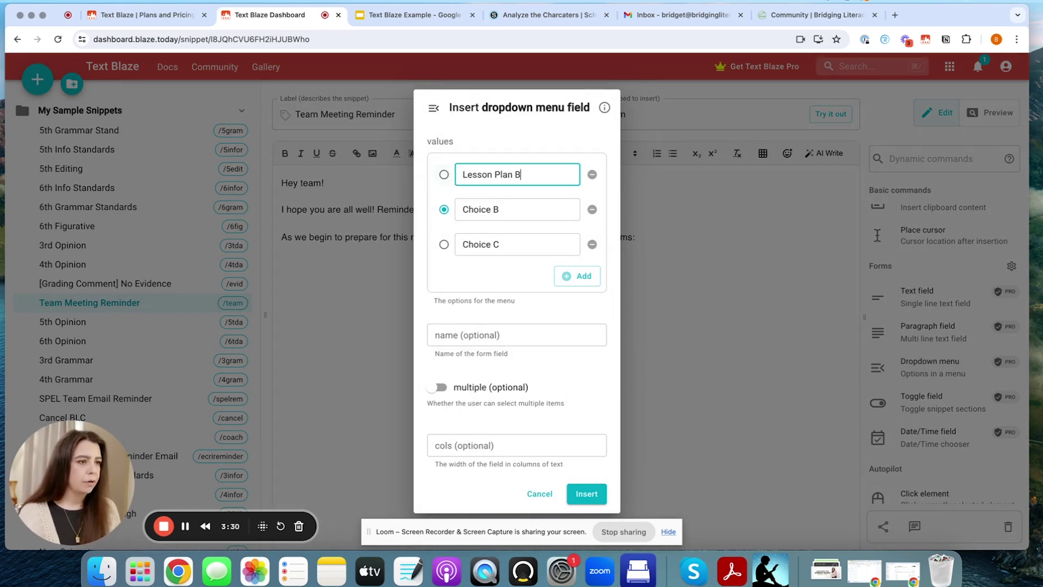
{"action": "type", "text": "ook"}
{"action": "left_click_drag", "start_coordinate": [506, 210], "coordinate": [446, 216]}
{"action": "type", "text": "C"}
{"action": "key", "text": "BackSpace"}
{"action": "type", "text": "Core "}
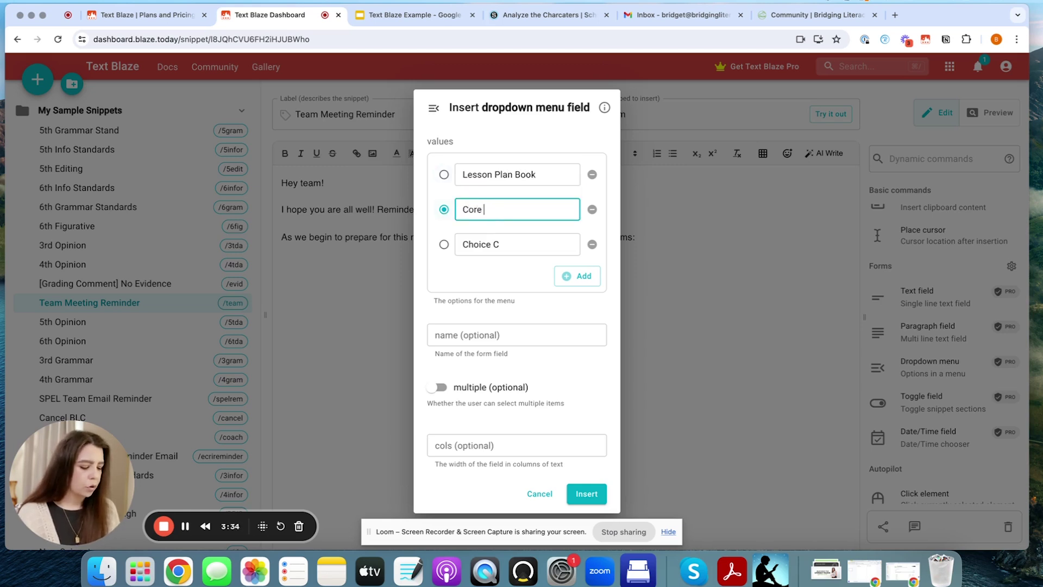
{"action": "type", "text": "Program"}
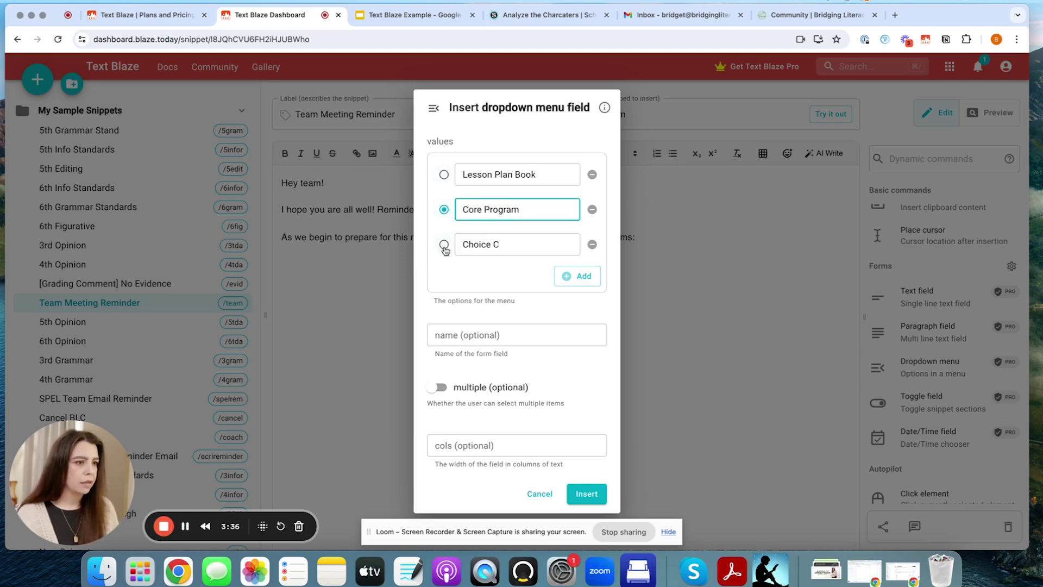
- Add options Student Assessments and Current Scores, and allow multiple selections
{"action": "left_click_drag", "start_coordinate": [459, 247], "coordinate": [442, 244]}
{"action": "type", "text": "Stud"}
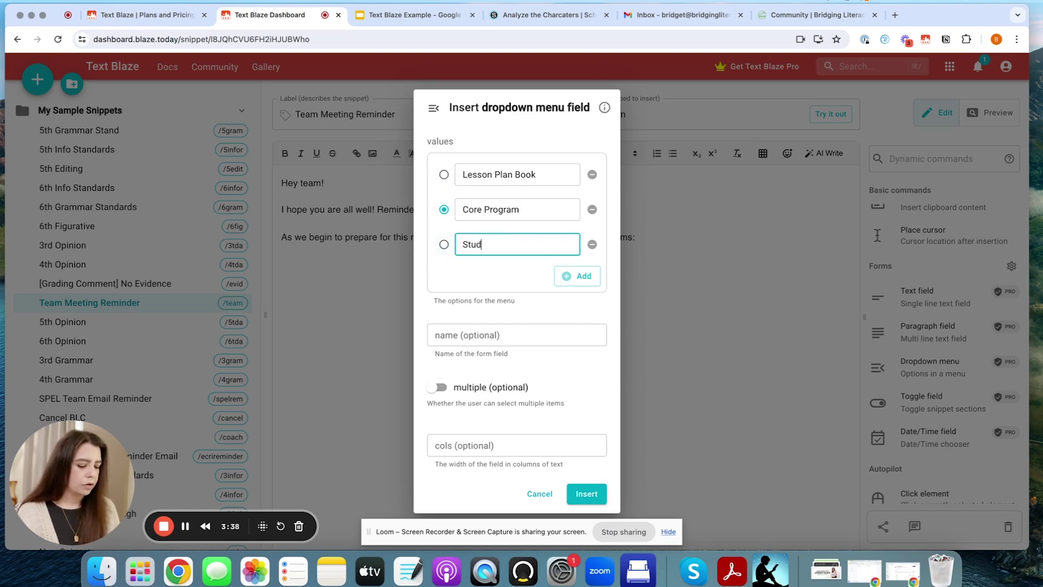
{"action": "type", "text": "ent Assessmen"}
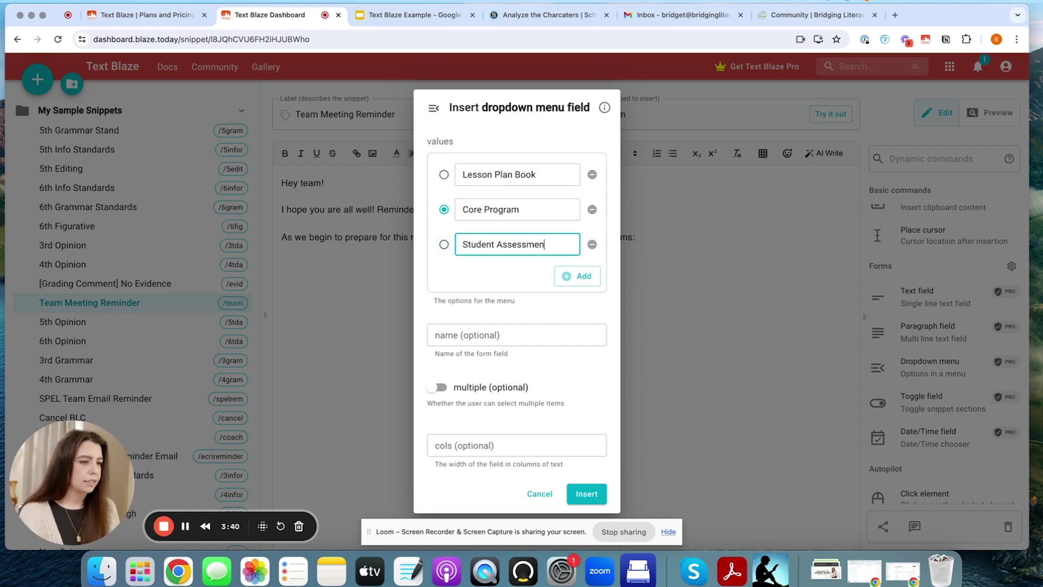
{"action": "type", "text": "ts"}
{"action": "left_click", "coordinate": [560, 271]}
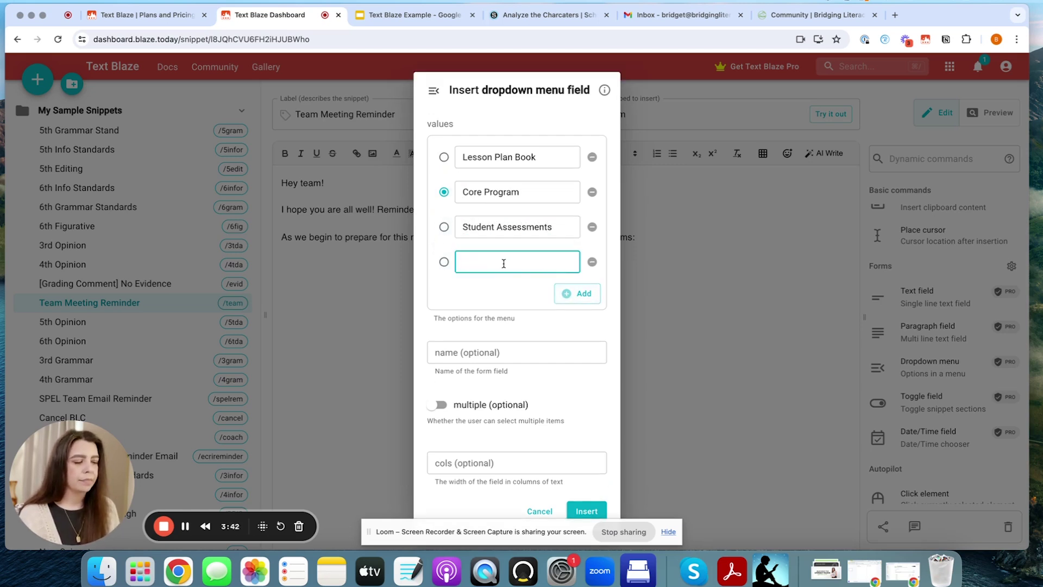
{"action": "type", "text": "Current S"}
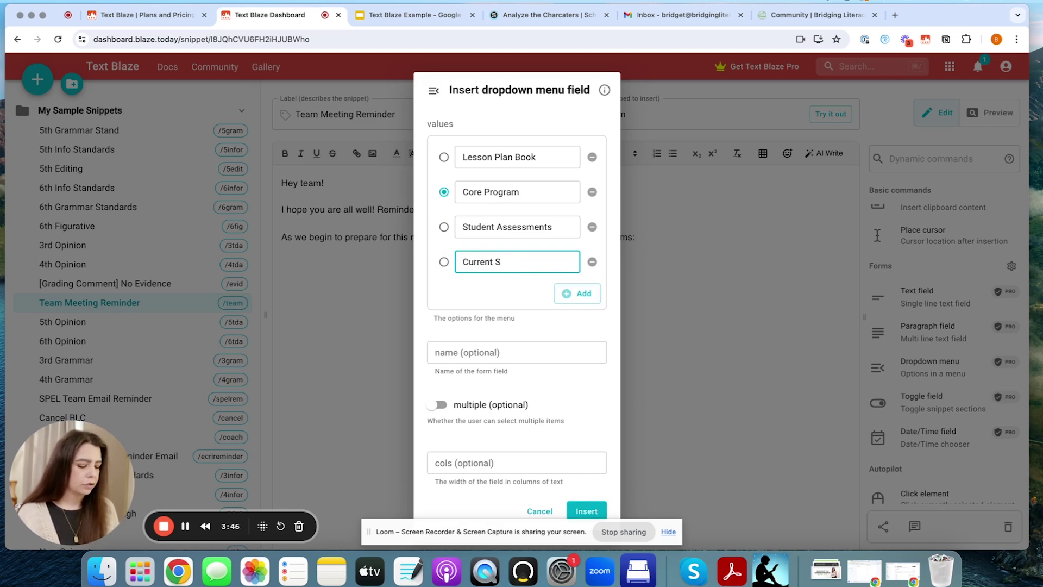
{"action": "type", "text": "cores"}
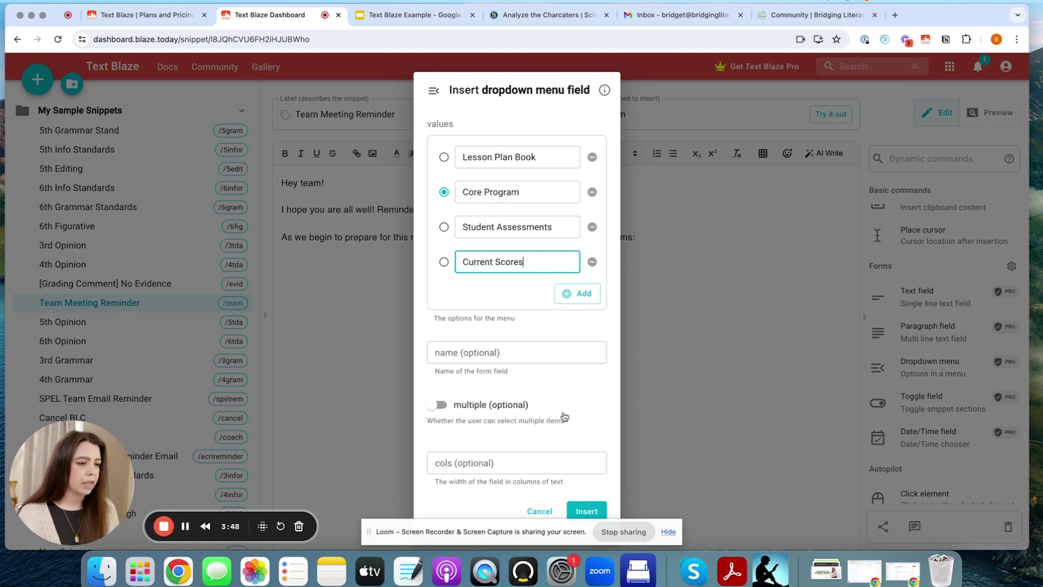
{"action": "left_click", "coordinate": [439, 407]}
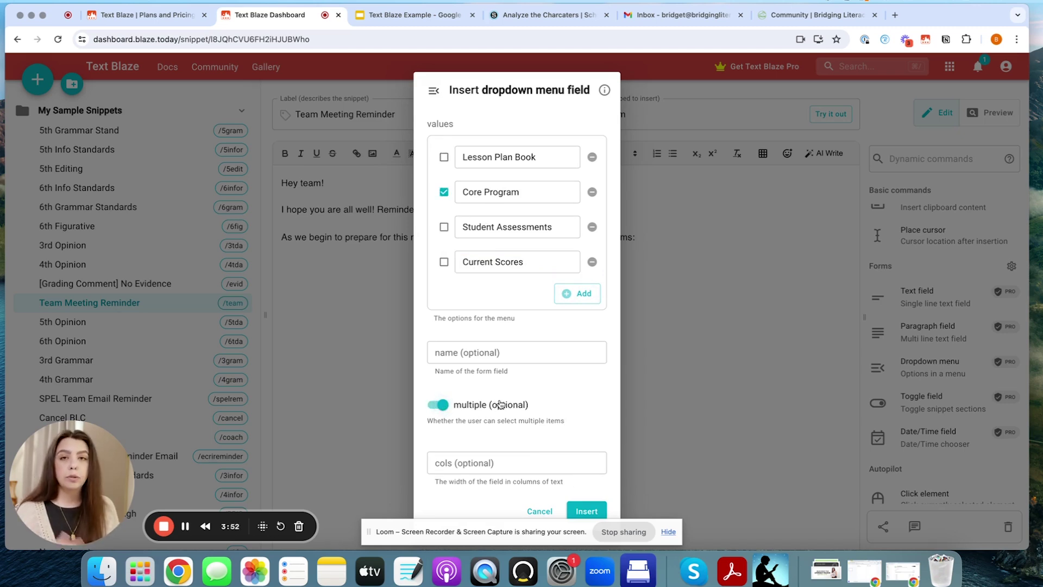
- Insert the dropdown, add a period, and type the help offer and 'Looking forward to seeing everyone' closing
{"action": "left_click", "coordinate": [580, 510]}
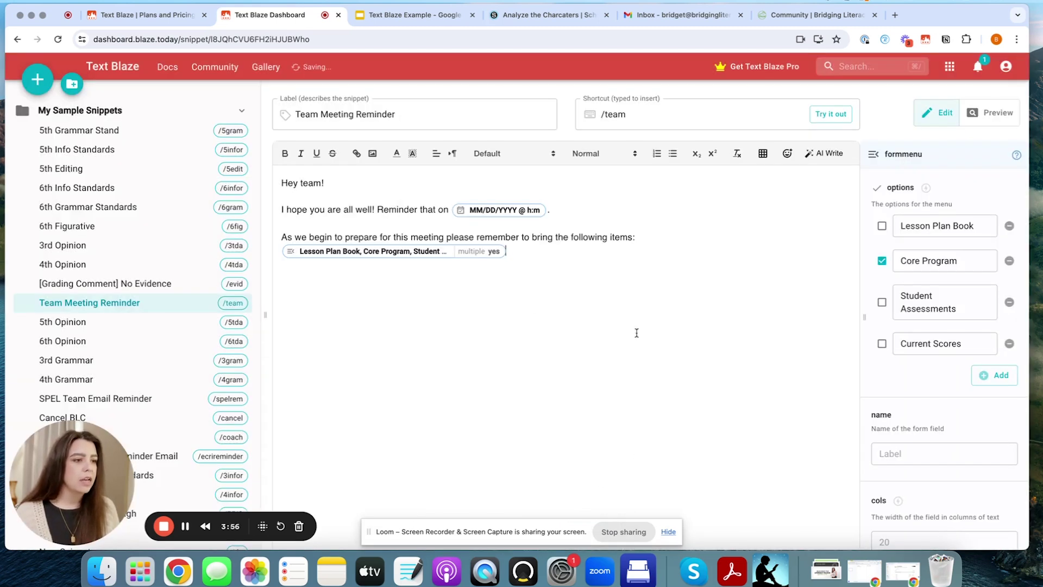
{"action": "type", "text": "."}
{"action": "key", "text": "Return"}
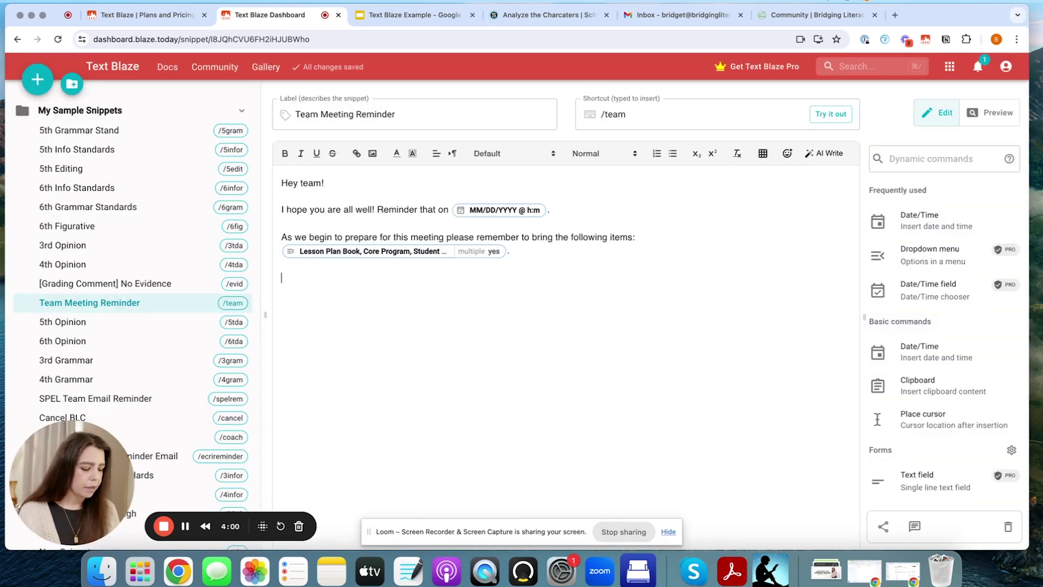
{"action": "type", "text": "I"}
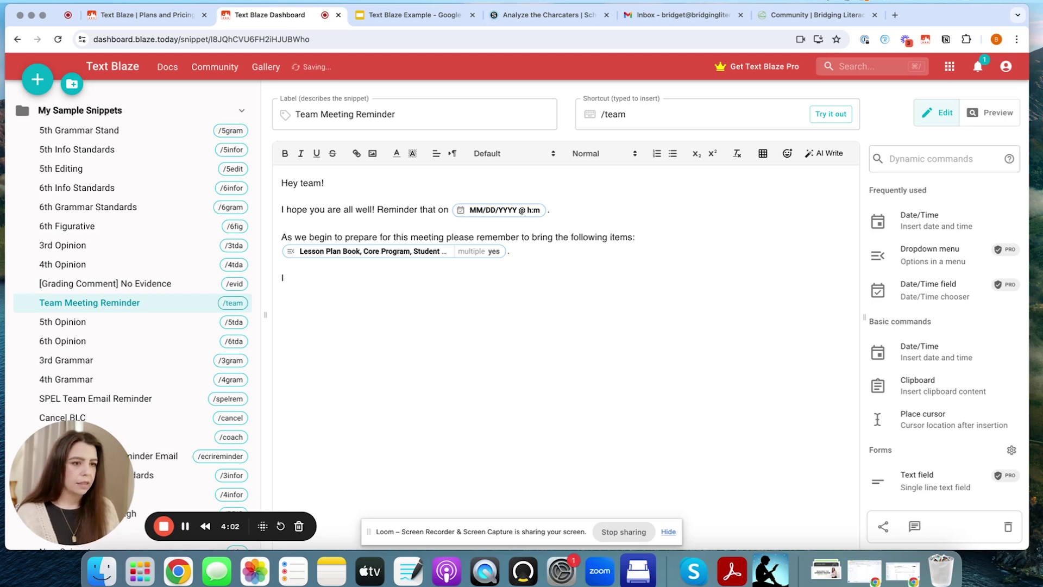
{"action": "type", "text": "f yuo"}
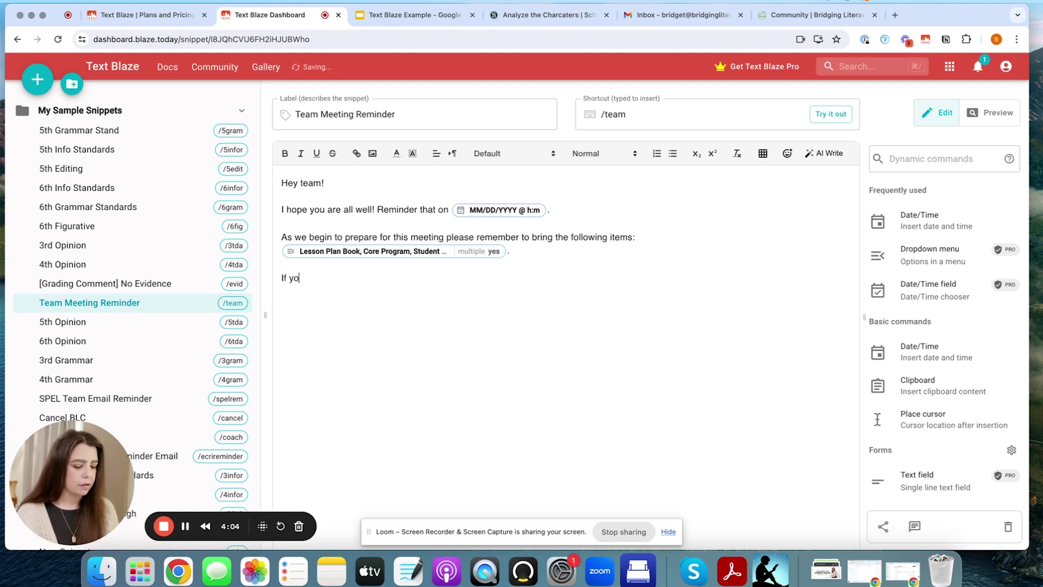
{"action": "type", "text": " need anything"}
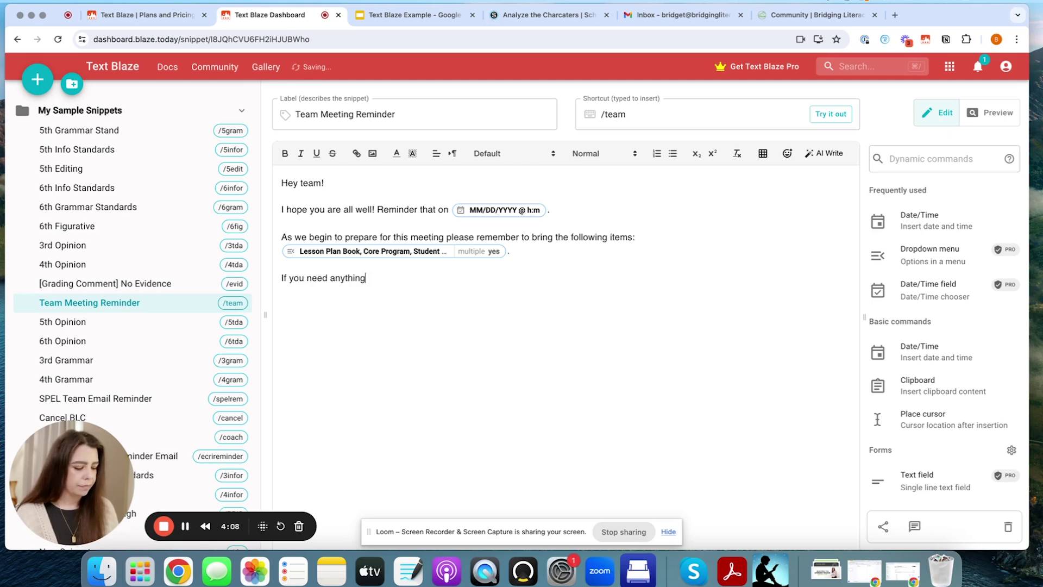
{"action": "type", "text": ", please feel "}
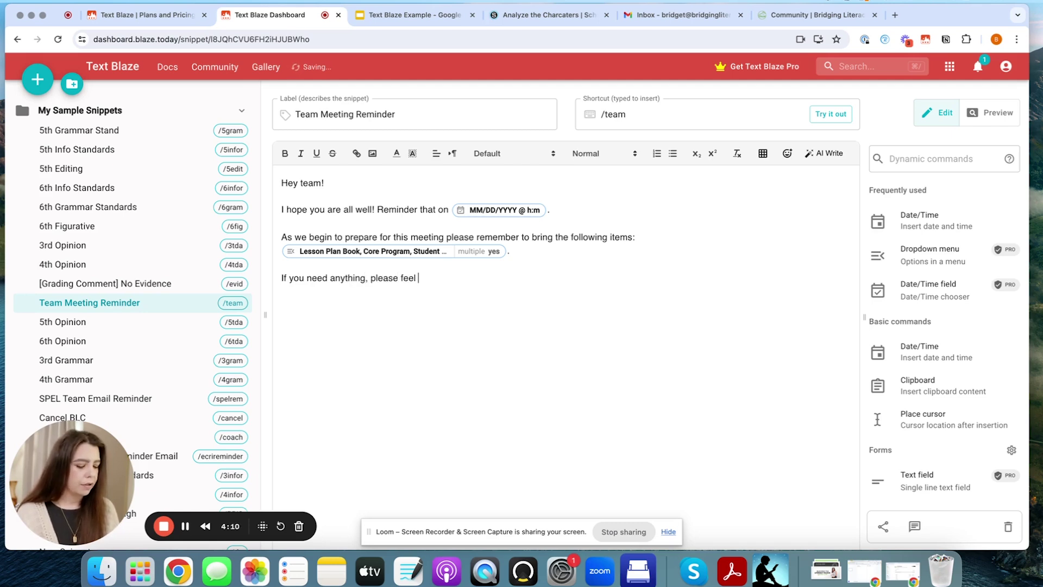
{"action": "type", "text": "free to reach out."}
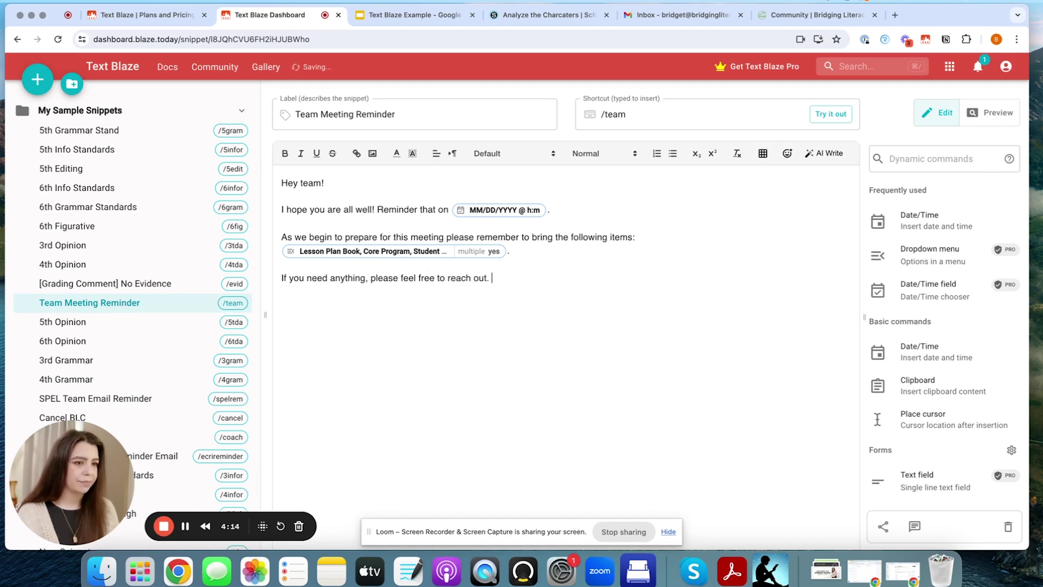
{"action": "type", "text": "Looking forward to seein"}
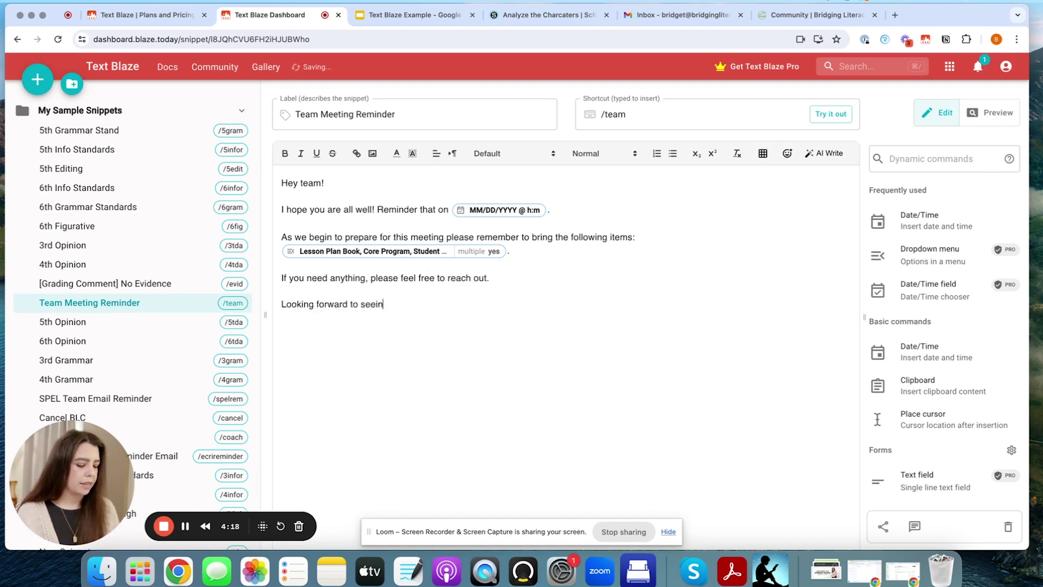
{"action": "type", "text": "g everyone. "}
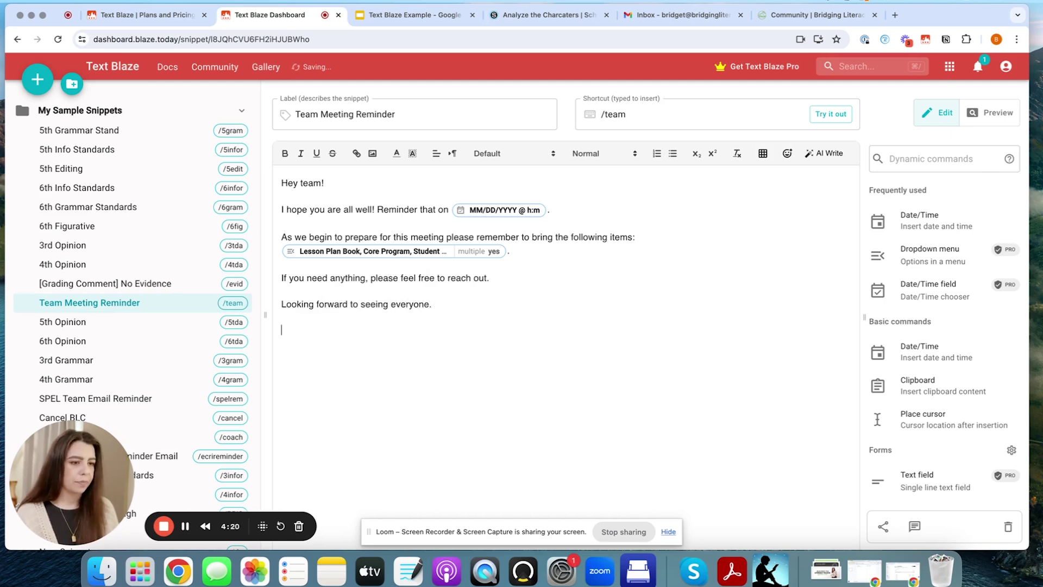
{"action": "type", "text": "Warmly"}
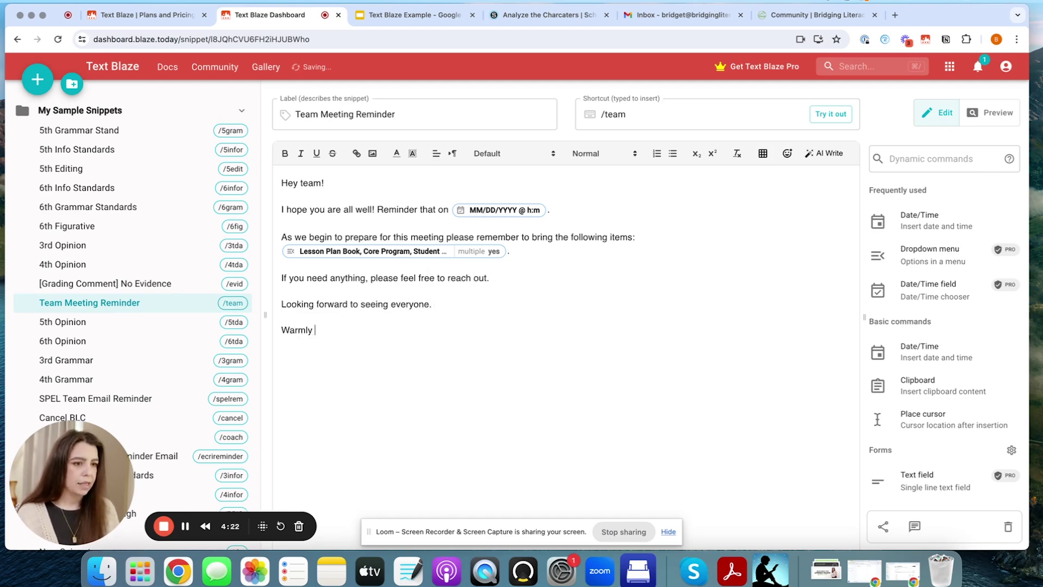
{"action": "type", "text": "Bridget"}
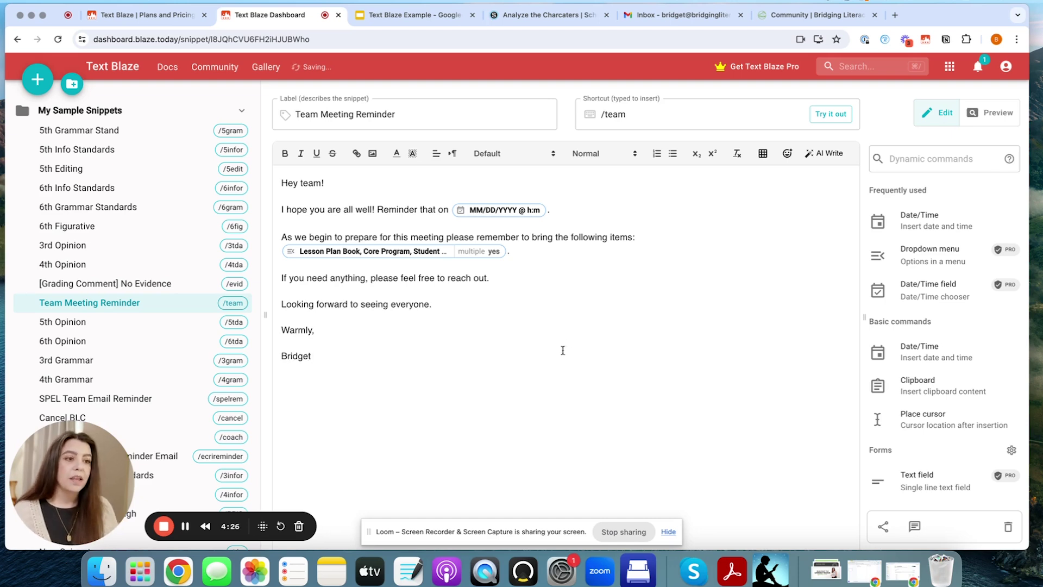
{"action": "left_click", "coordinate": [546, 273]}
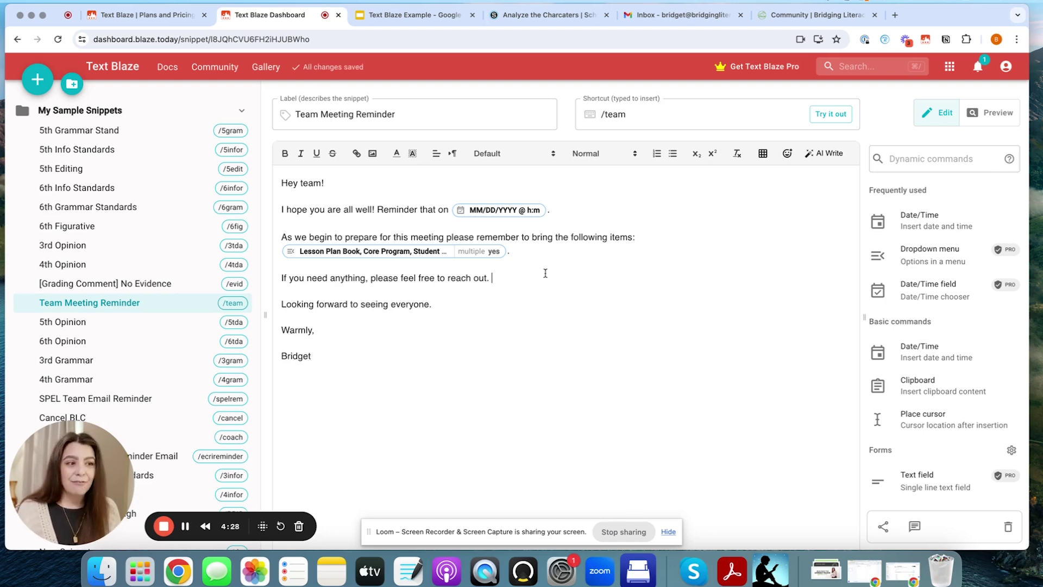
{"action": "left_click", "coordinate": [558, 238]}
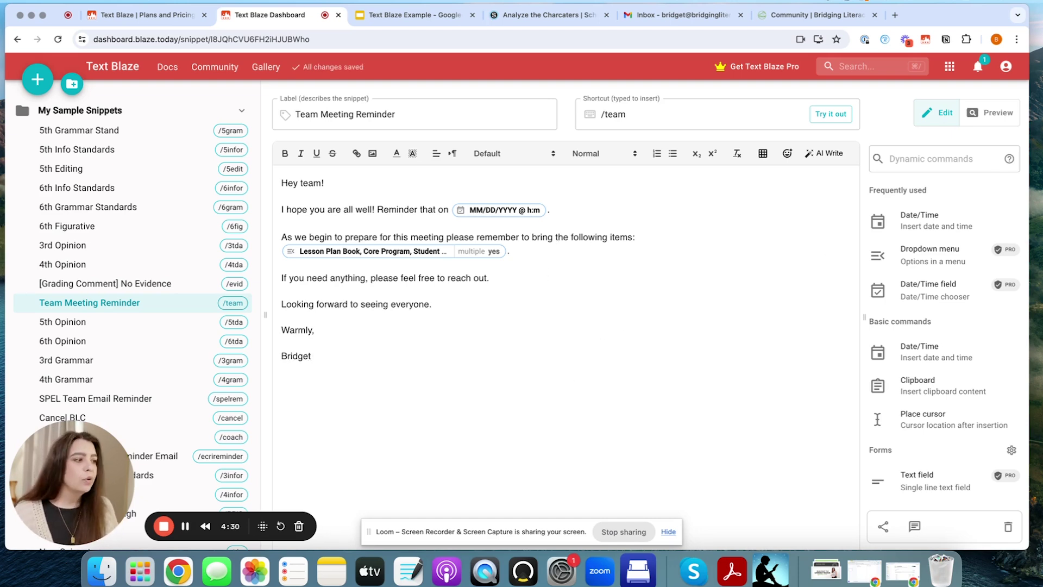
{"action": "left_click", "coordinate": [393, 355]}
{"action": "key", "text": "Return"}
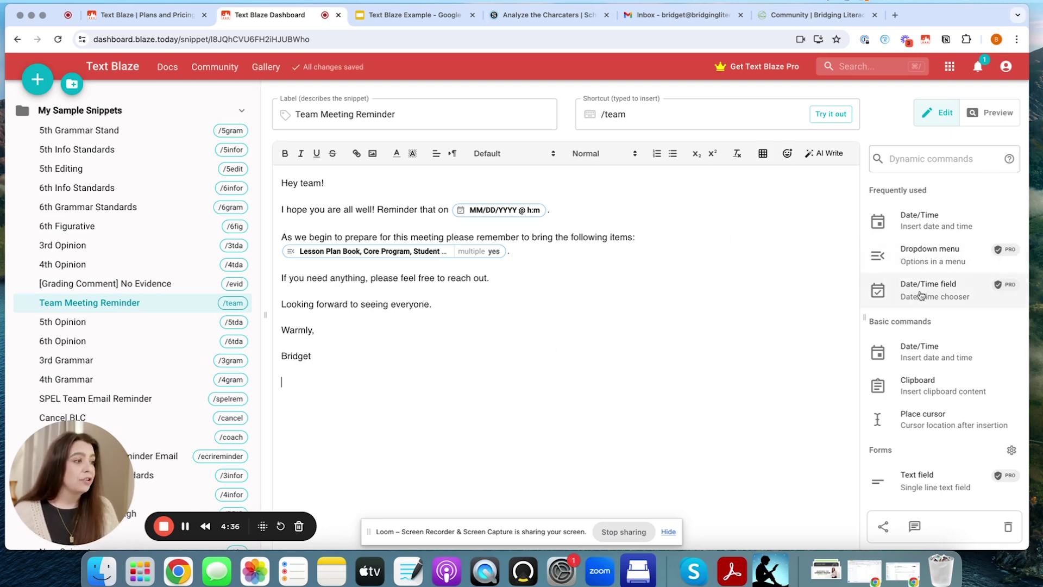
{"action": "scroll", "coordinate": [924, 301], "scroll_direction": "down", "scroll_amount": 5}
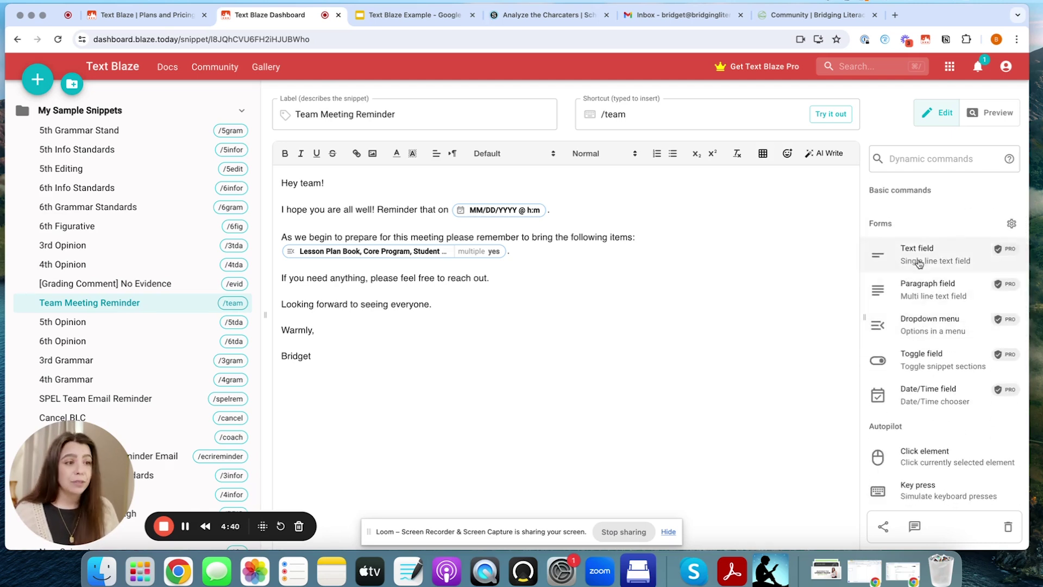
{"action": "left_click", "coordinate": [918, 261]}
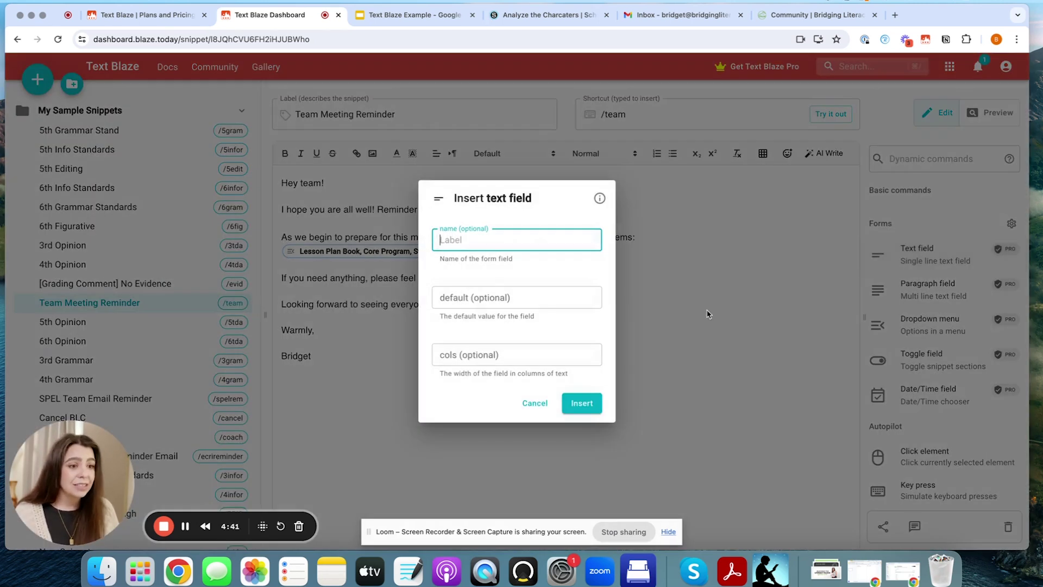
{"action": "left_click", "coordinate": [488, 301]}
{"action": "left_click", "coordinate": [491, 238]}
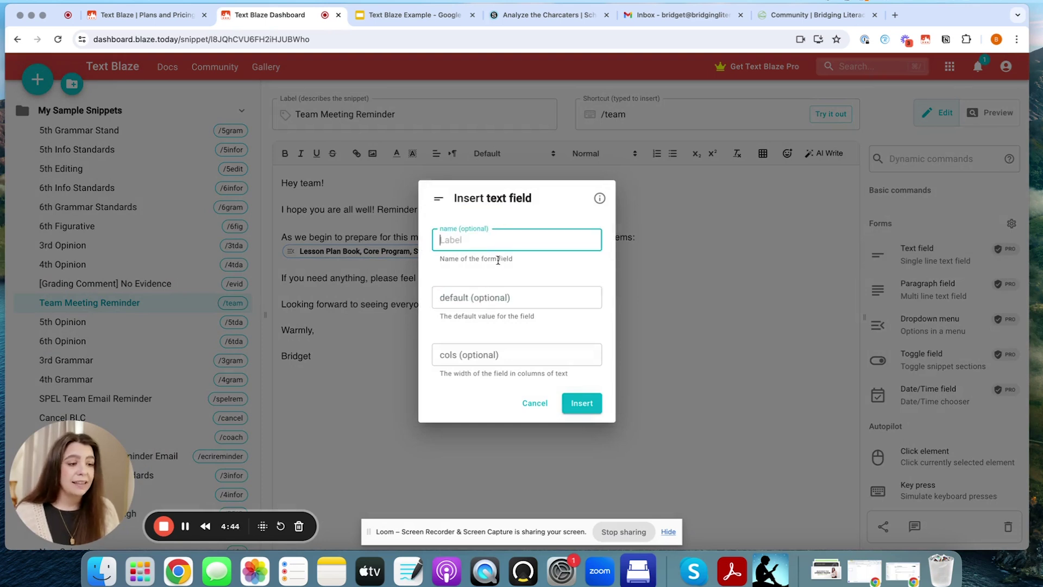
{"action": "left_click", "coordinate": [534, 402]}
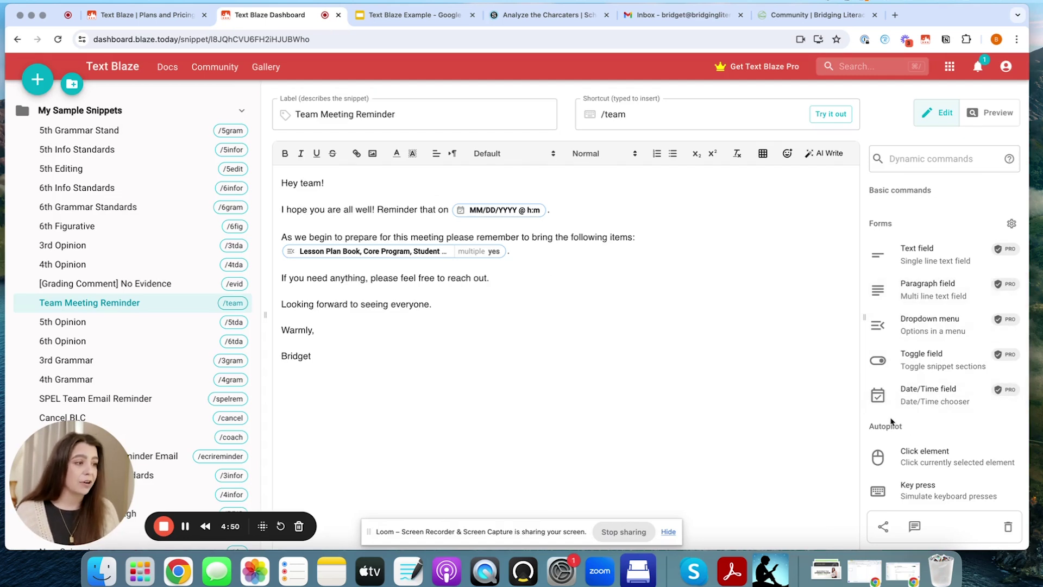
{"action": "scroll", "coordinate": [924, 413], "scroll_direction": "down", "scroll_amount": 3}
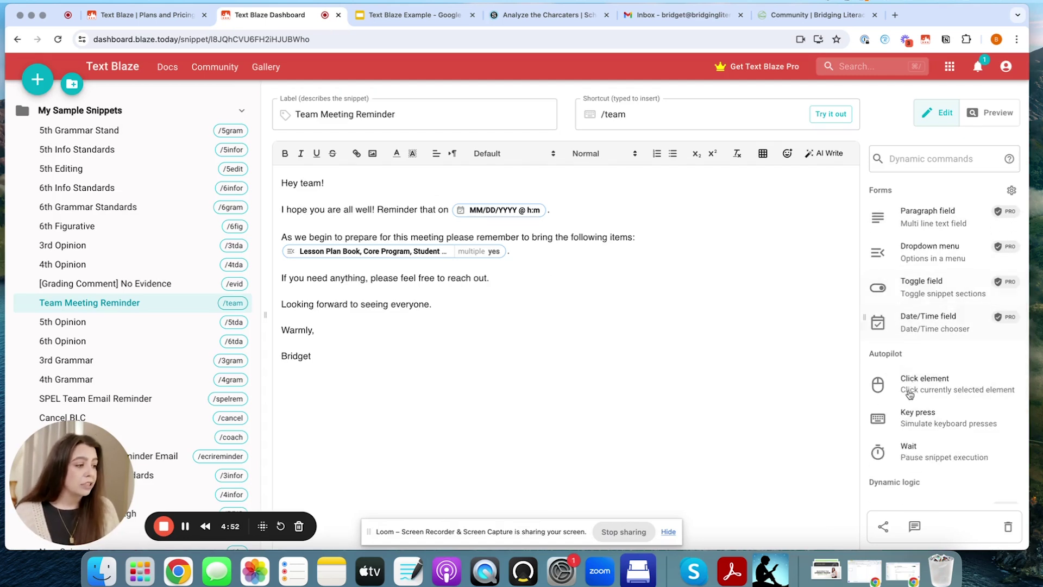
{"action": "scroll", "coordinate": [938, 408], "scroll_direction": "down", "scroll_amount": 10}
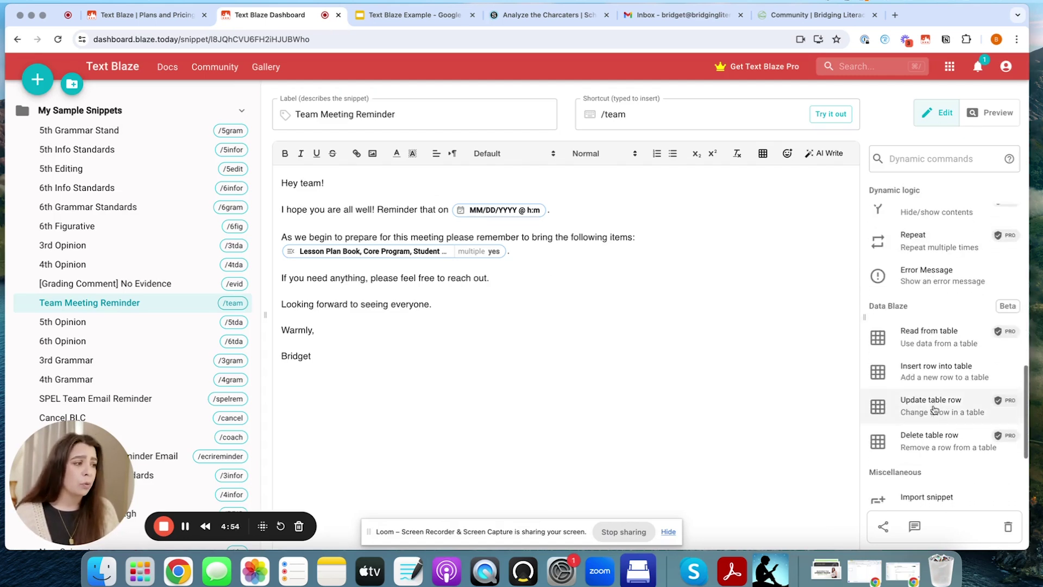
{"action": "scroll", "coordinate": [935, 410], "scroll_direction": "down", "scroll_amount": 2}
{"action": "scroll", "coordinate": [934, 409], "scroll_direction": "up", "scroll_amount": 10}
{"action": "scroll", "coordinate": [935, 408], "scroll_direction": "up", "scroll_amount": 5}
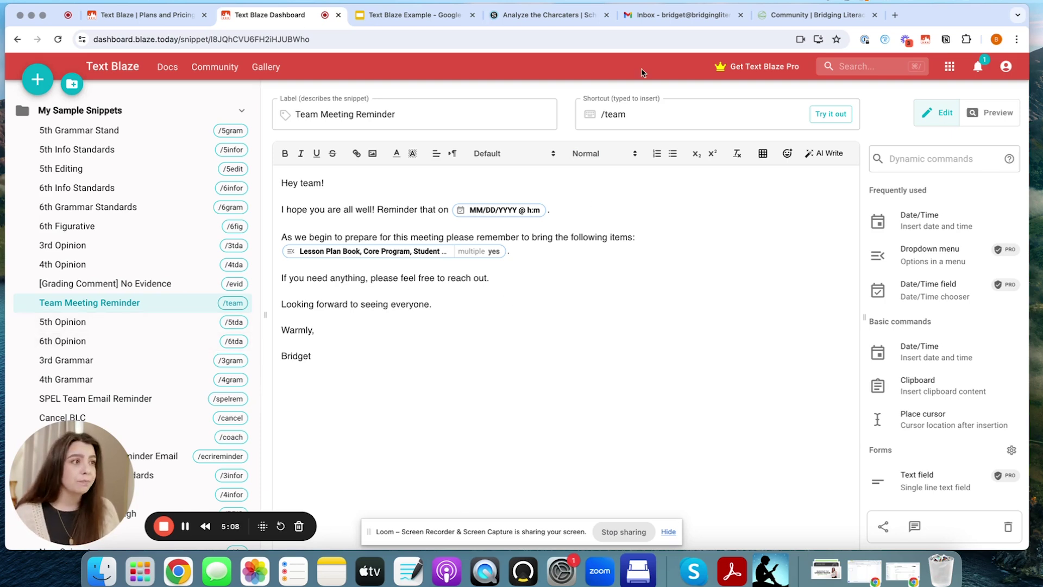
- In the Gmail draft, type /team to bring up the Team Meeting Reminder form
{"action": "left_click", "coordinate": [663, 16]}
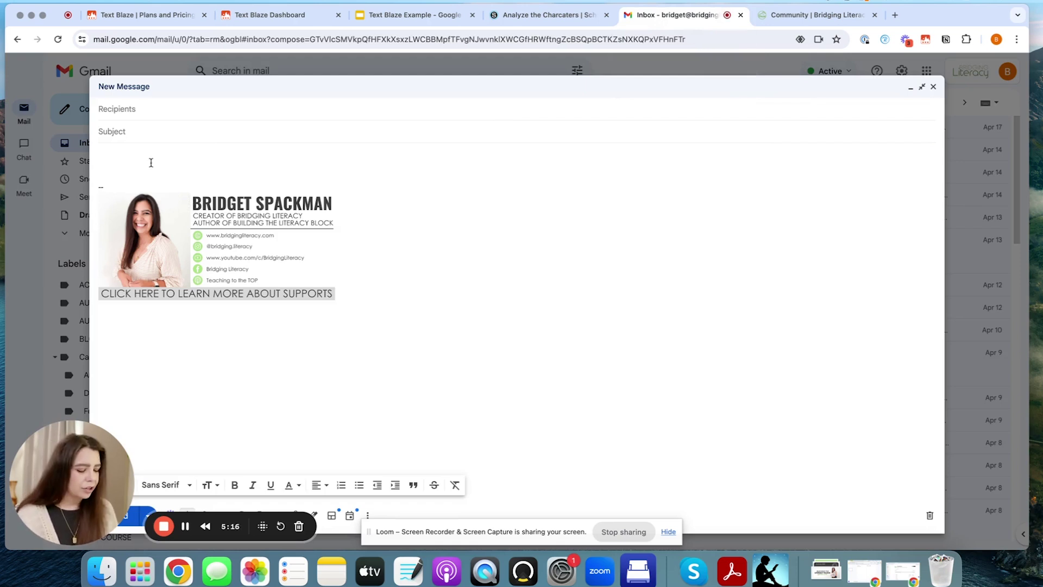
{"action": "type", "text": "team"}
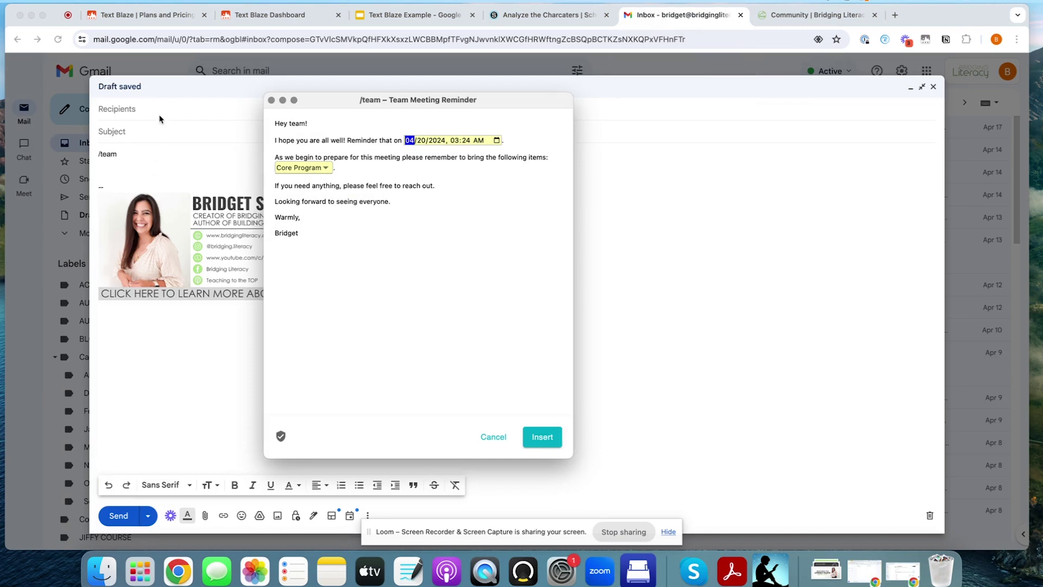
- Set the meeting date and time to April 24, 2024 at 11:15 AM
{"action": "left_click", "coordinate": [423, 143]}
{"action": "left_click", "coordinate": [411, 143]}
{"action": "left_click", "coordinate": [422, 144]}
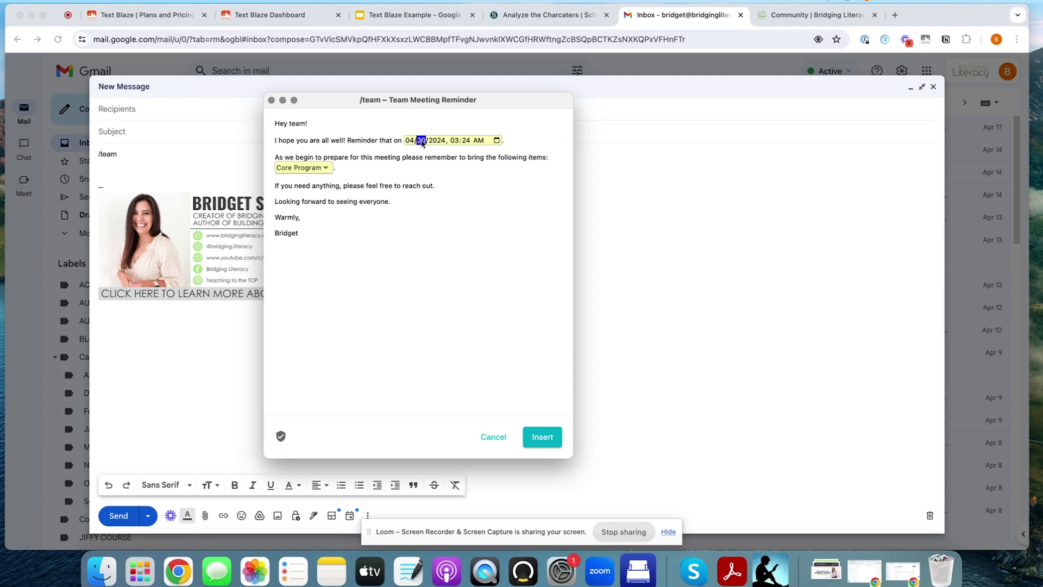
{"action": "left_click", "coordinate": [497, 140]}
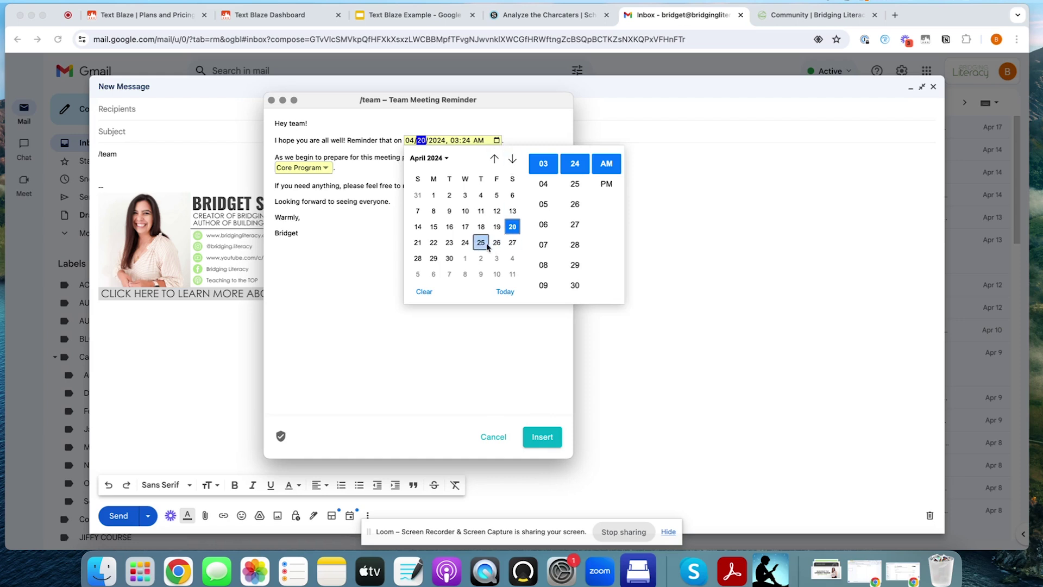
{"action": "left_click", "coordinate": [465, 243]}
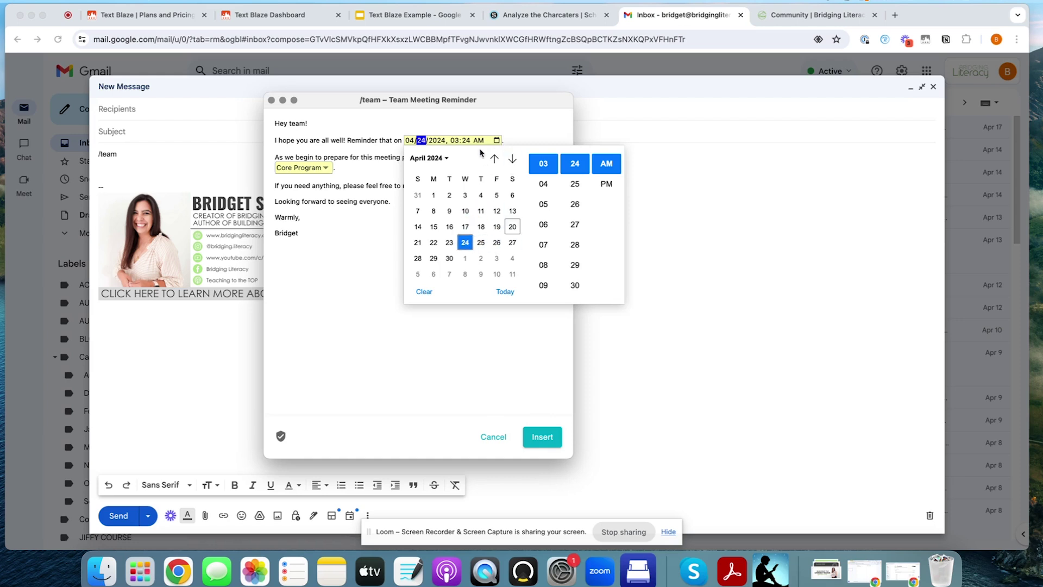
{"action": "scroll", "coordinate": [546, 207], "scroll_direction": "down", "scroll_amount": 4}
{"action": "left_click", "coordinate": [544, 185]}
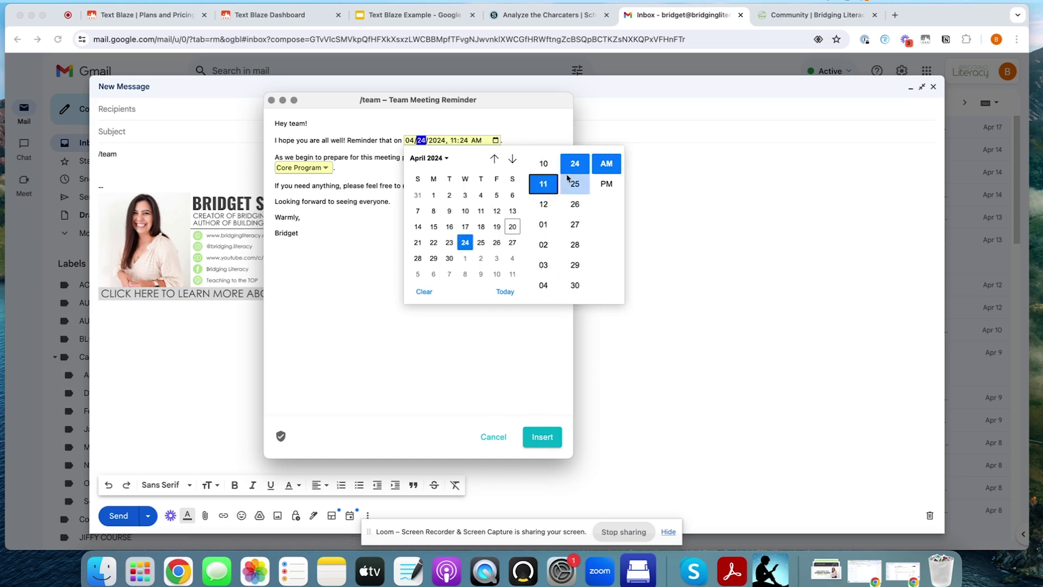
{"action": "scroll", "coordinate": [570, 180], "scroll_direction": "up", "scroll_amount": 4}
{"action": "left_click", "coordinate": [575, 165]}
{"action": "left_click", "coordinate": [508, 121]}
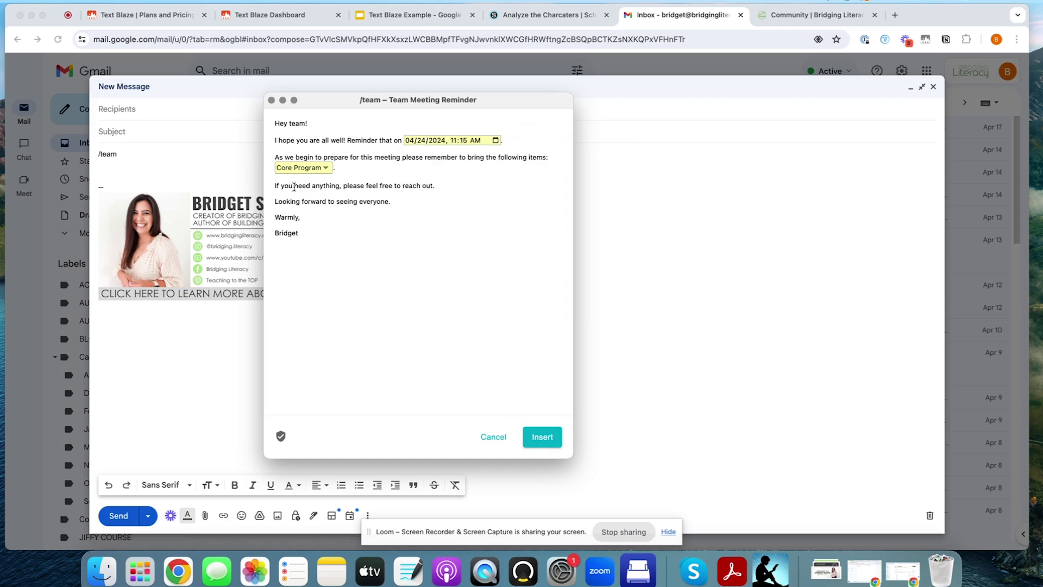
- Add Lesson Plan Book and Student Assessments to the items, then insert the reminder
{"action": "left_click", "coordinate": [302, 168]}
{"action": "left_click", "coordinate": [287, 190]}
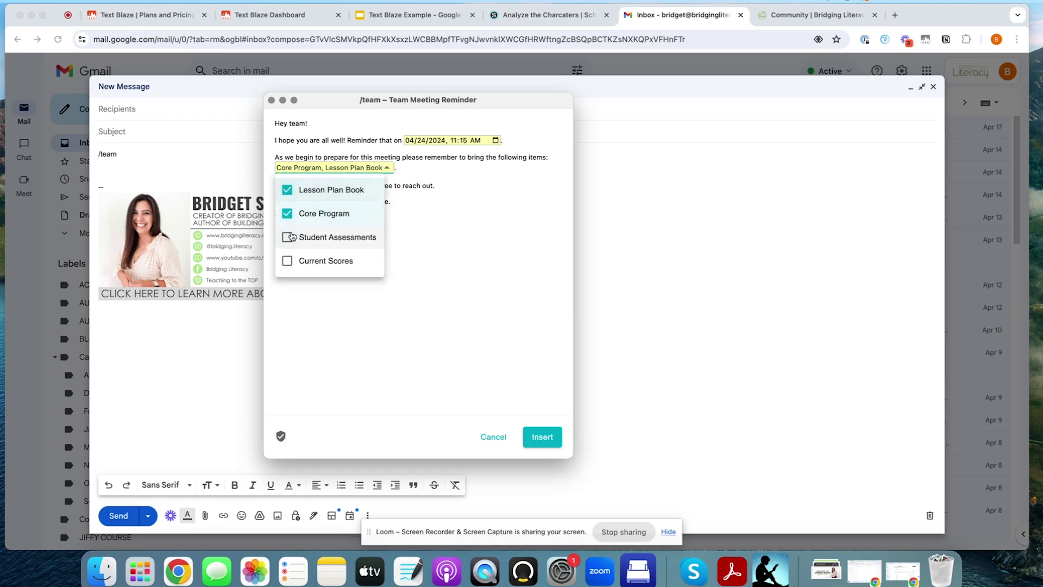
{"action": "left_click", "coordinate": [289, 237]}
{"action": "left_click", "coordinate": [535, 375]}
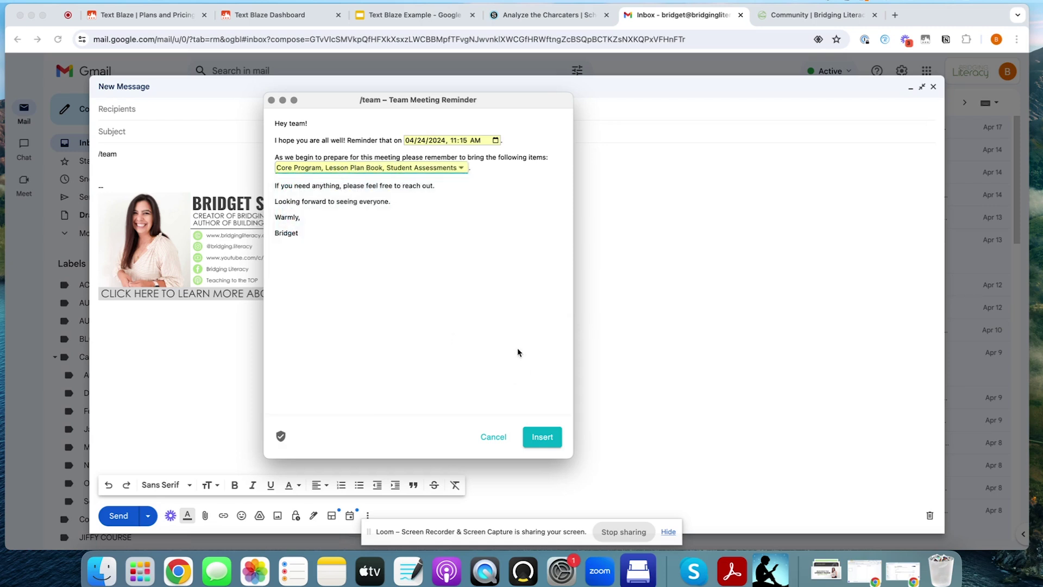
{"action": "left_click", "coordinate": [541, 437]}
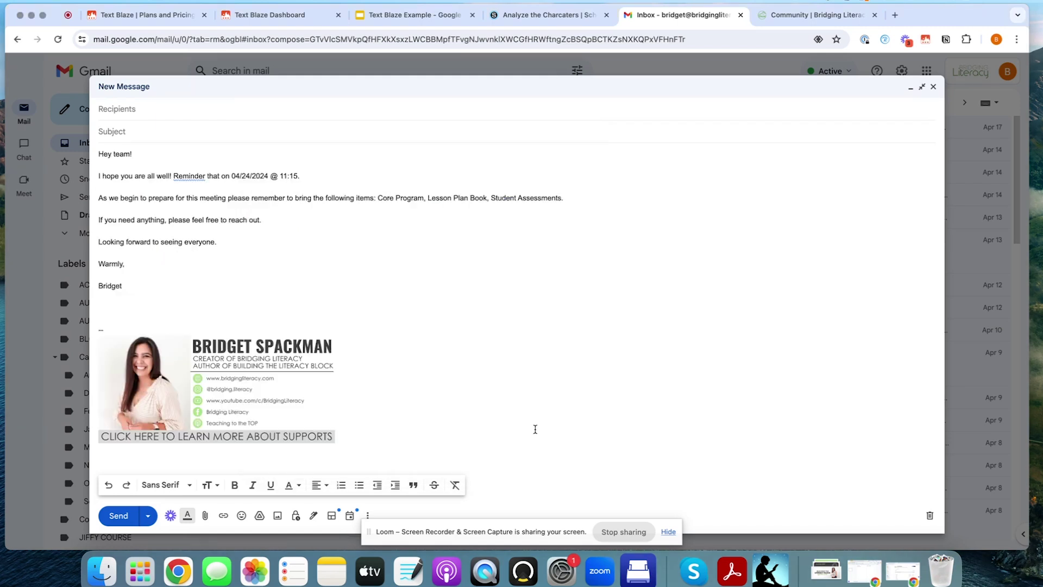